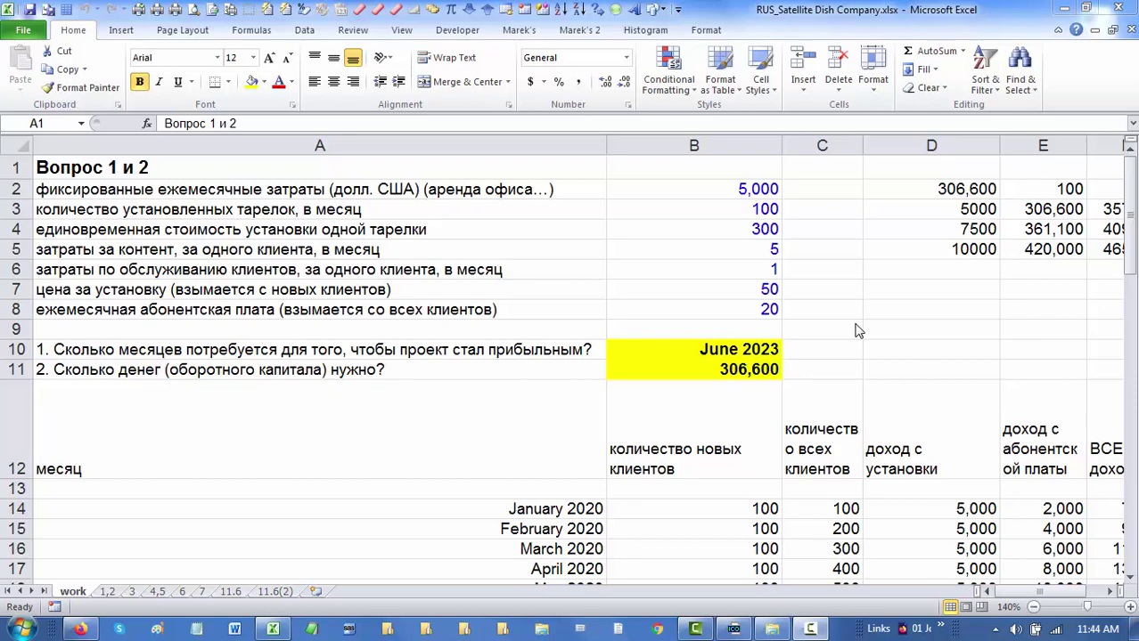
Inspect which cell D2 draws from and the data table formula in E3
left_click(931, 189)
left_click_drag(1006, 592, 1034, 606)
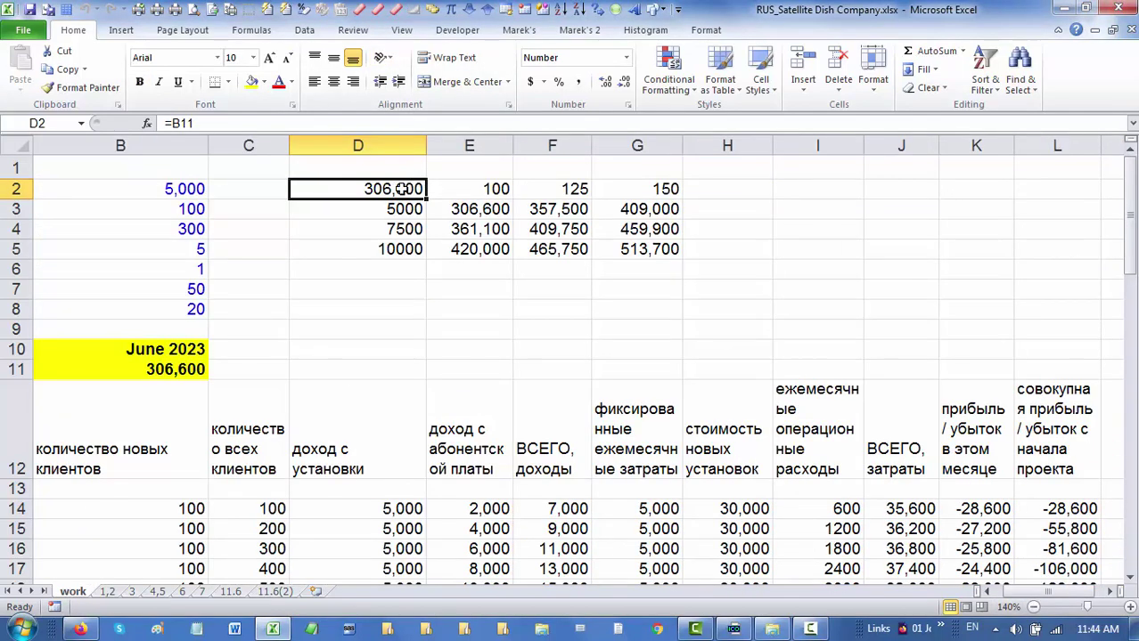
left_click_drag(401, 189, 637, 250)
mouse_move(486, 209)
left_mouse_down()
mouse_move(634, 234)
mouse_move(635, 269)
left_mouse_up()
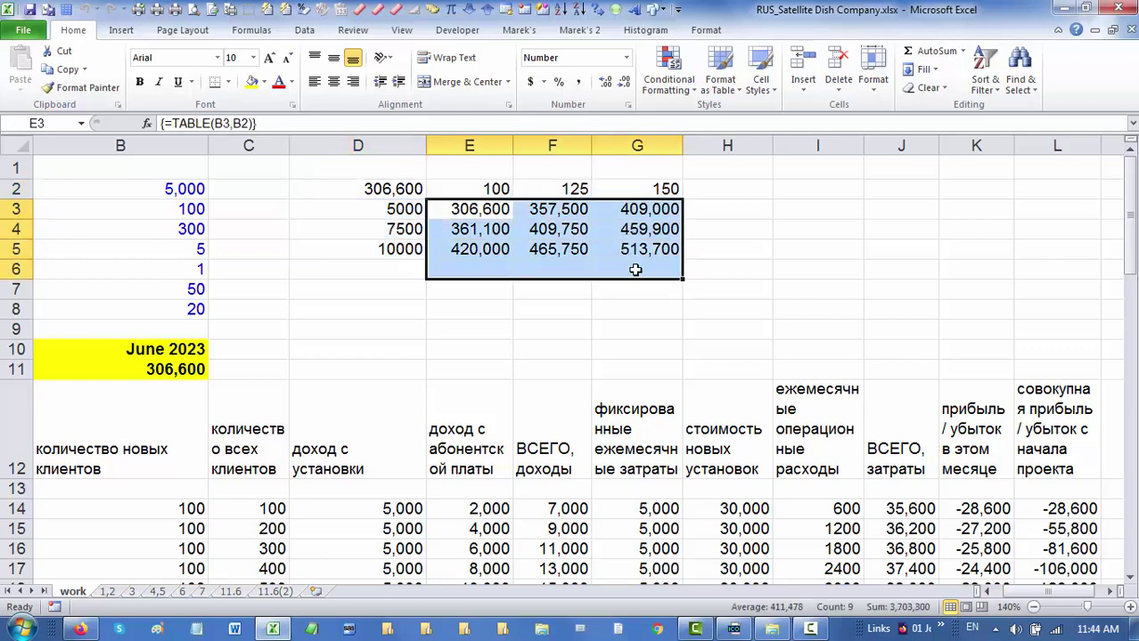
left_click(482, 210)
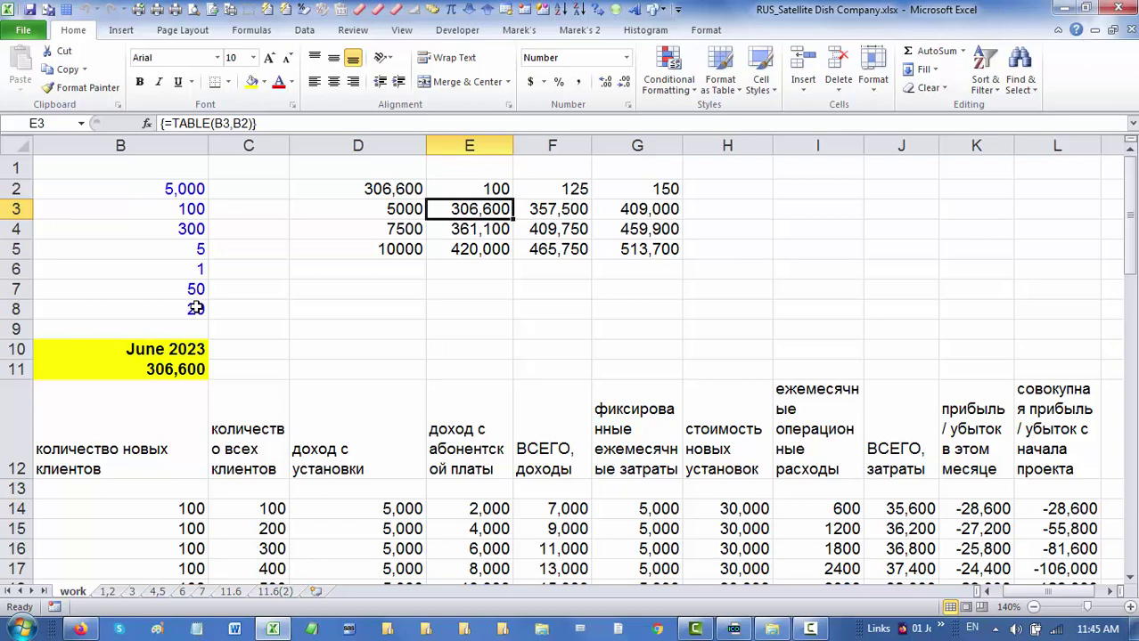
Check the fixed monthly cost input and locate the final cumulative profit in L73
left_click(190, 190)
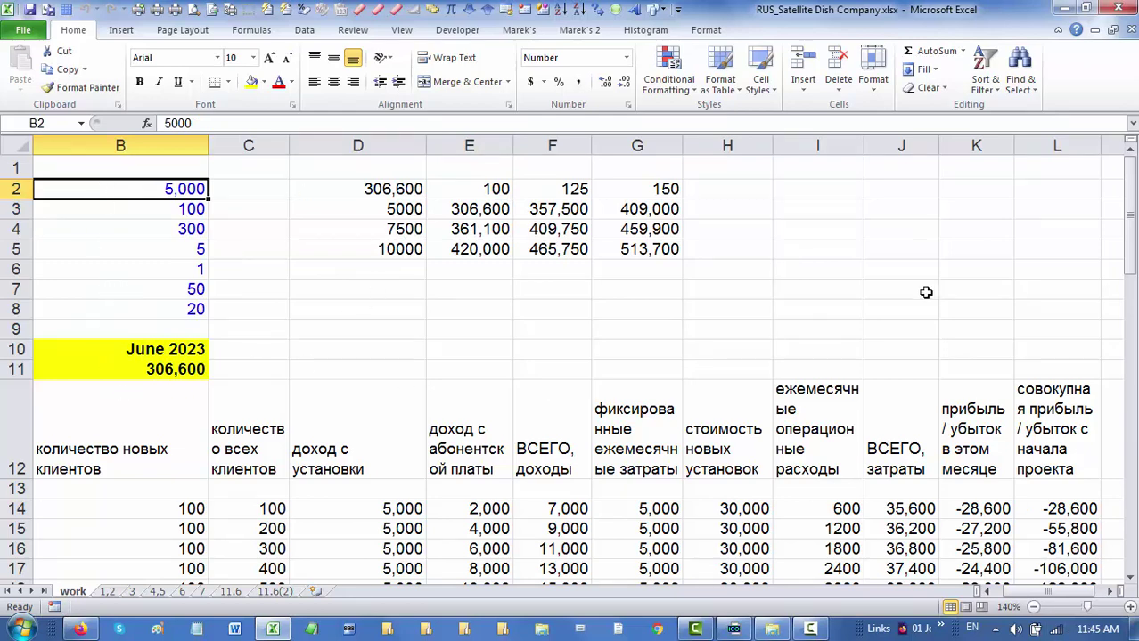
left_click_drag(1131, 218, 1131, 224)
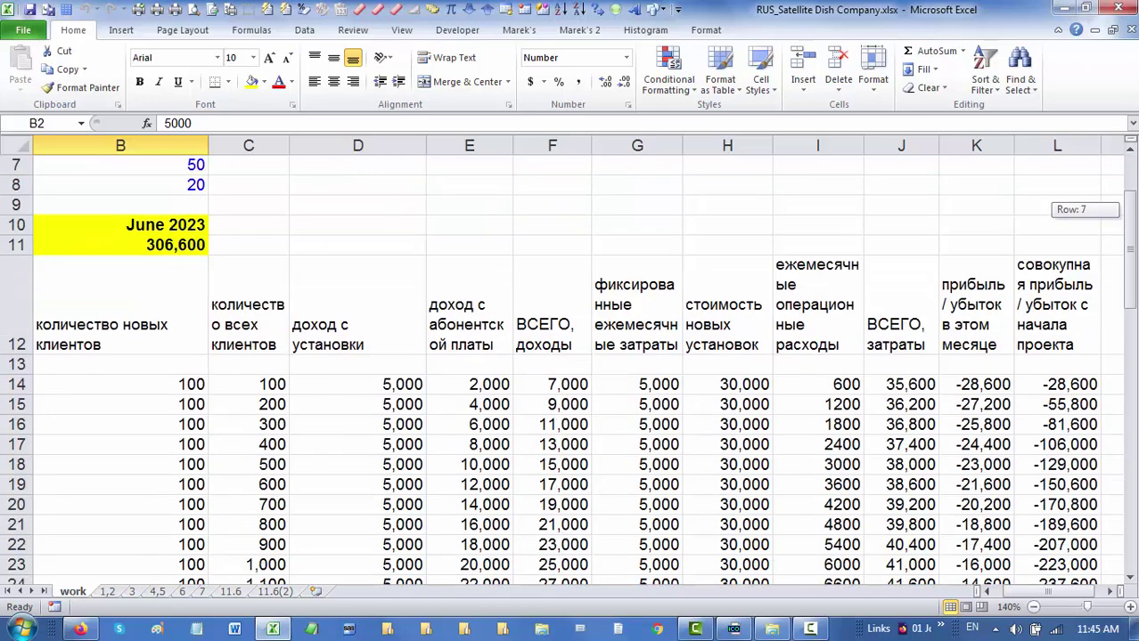
left_click(1065, 384)
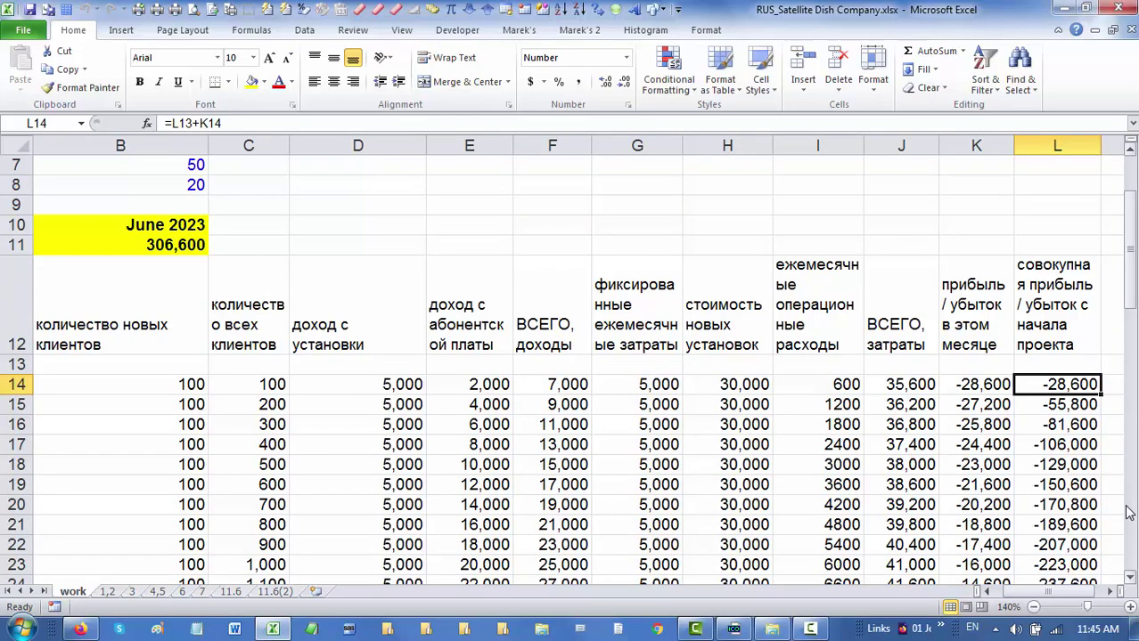
key("ctrl+Down")
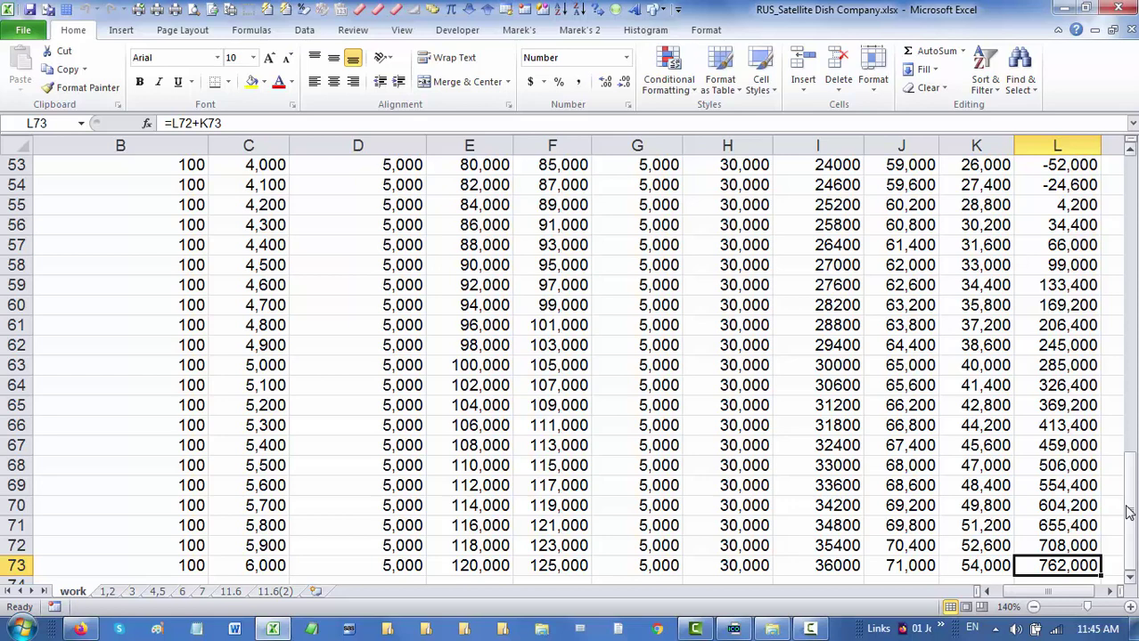
left_click_drag(1128, 481, 1129, 170)
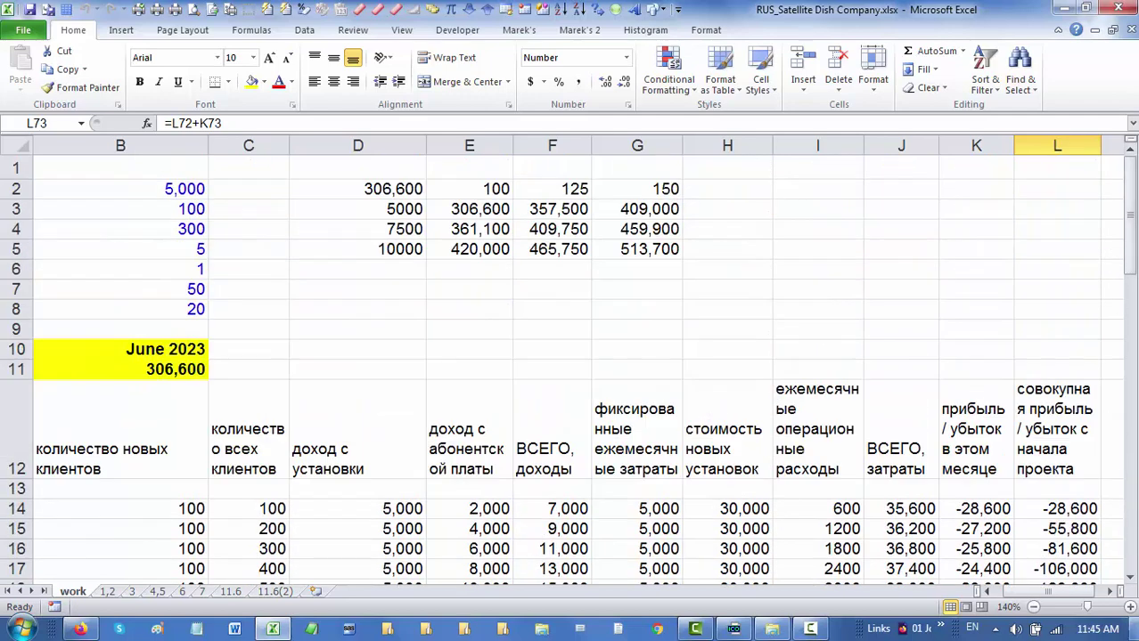
left_click(979, 591)
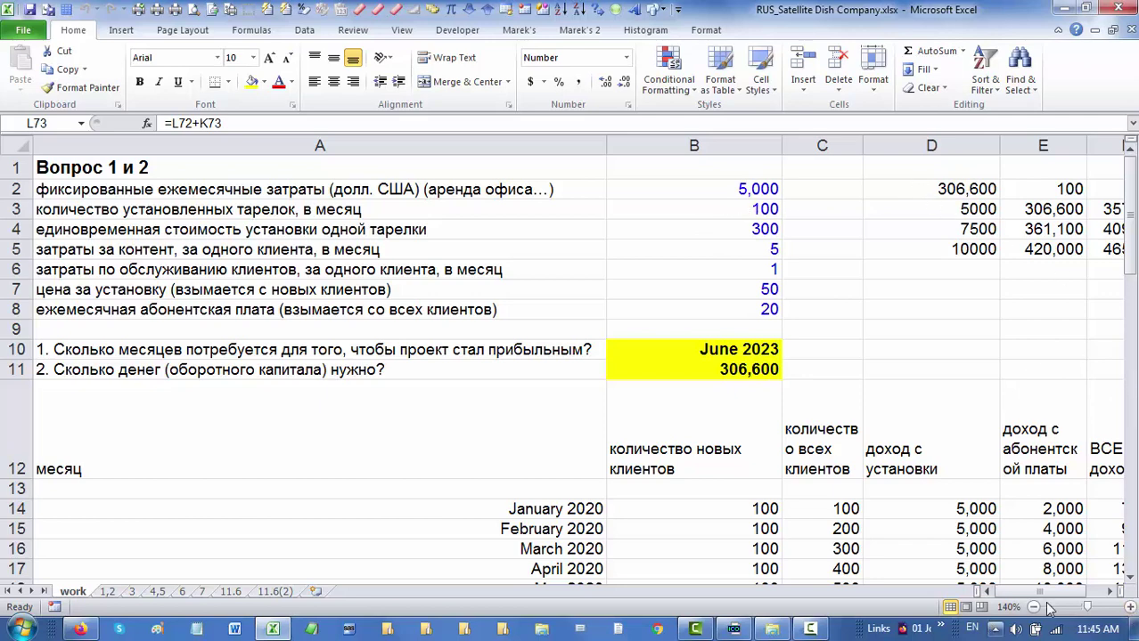
left_click_drag(1042, 592, 1059, 592)
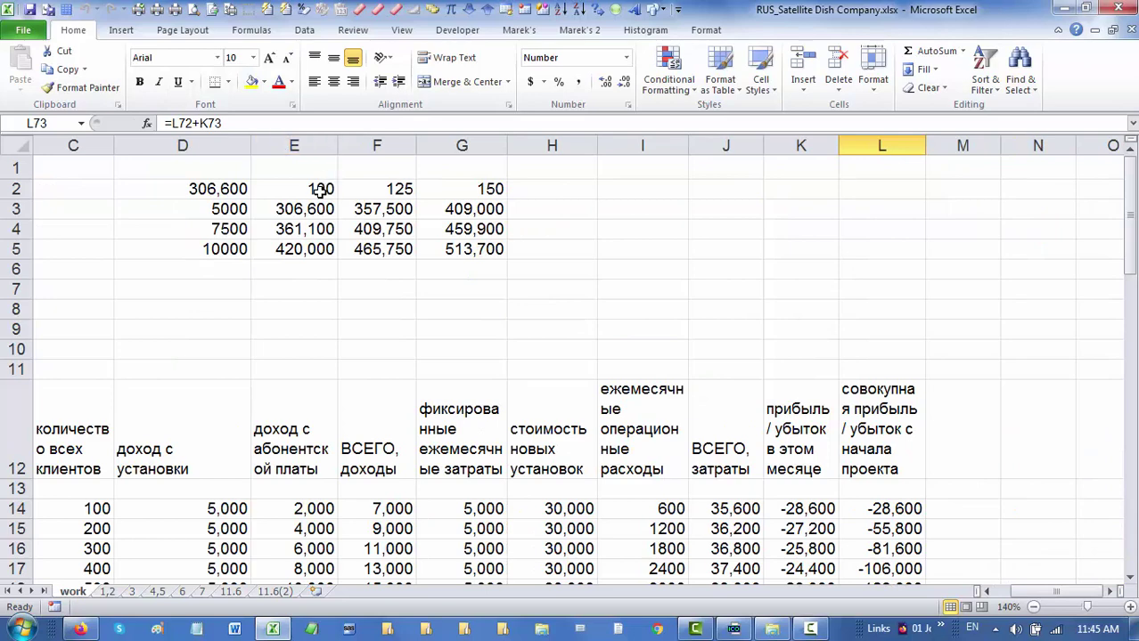
Change D2 to =L73 and check the updated value in D3
left_click(212, 187)
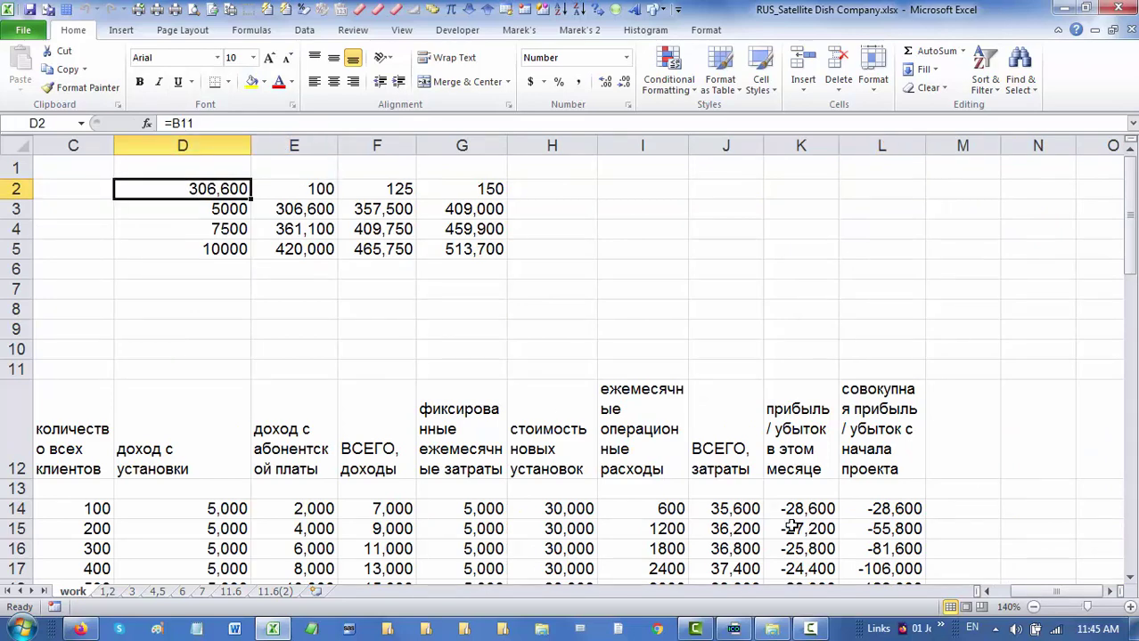
type("=")
mouse_move(1129, 214)
left_mouse_down()
mouse_move(1105, 624)
mouse_move(1124, 561)
left_mouse_up()
left_click(891, 565)
key("Return")
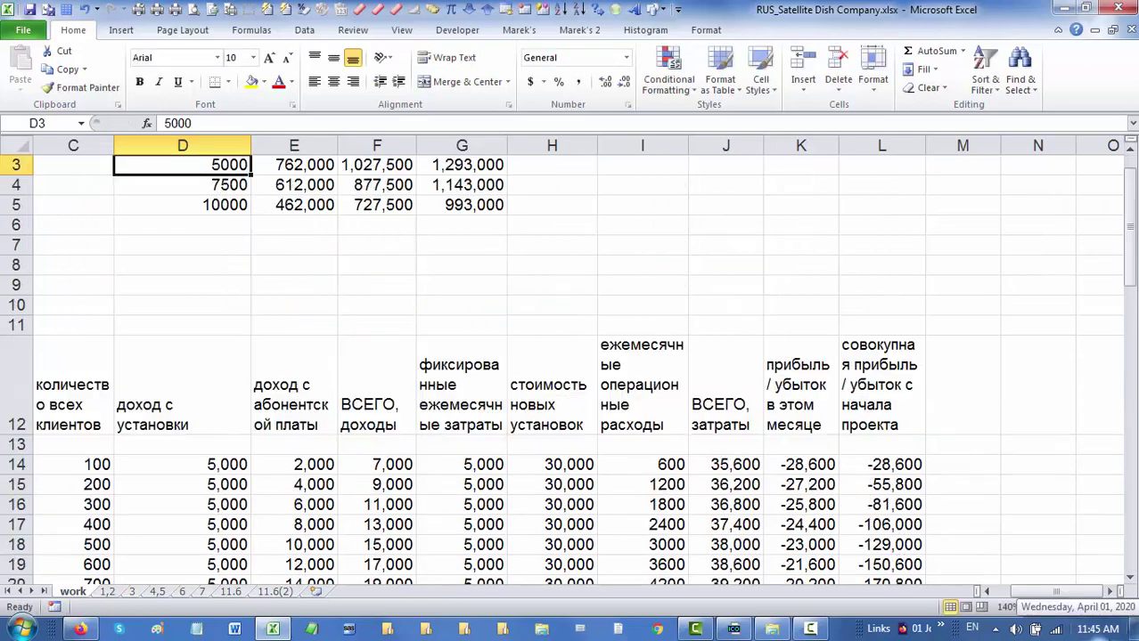
key("Up")
key("Up")
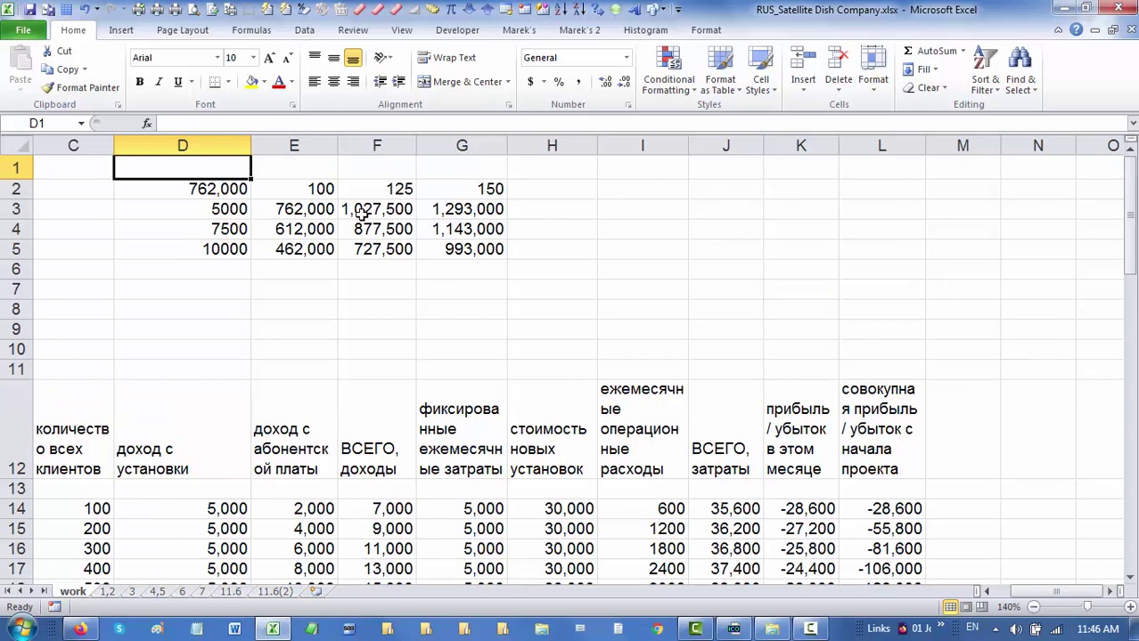
left_click(229, 212)
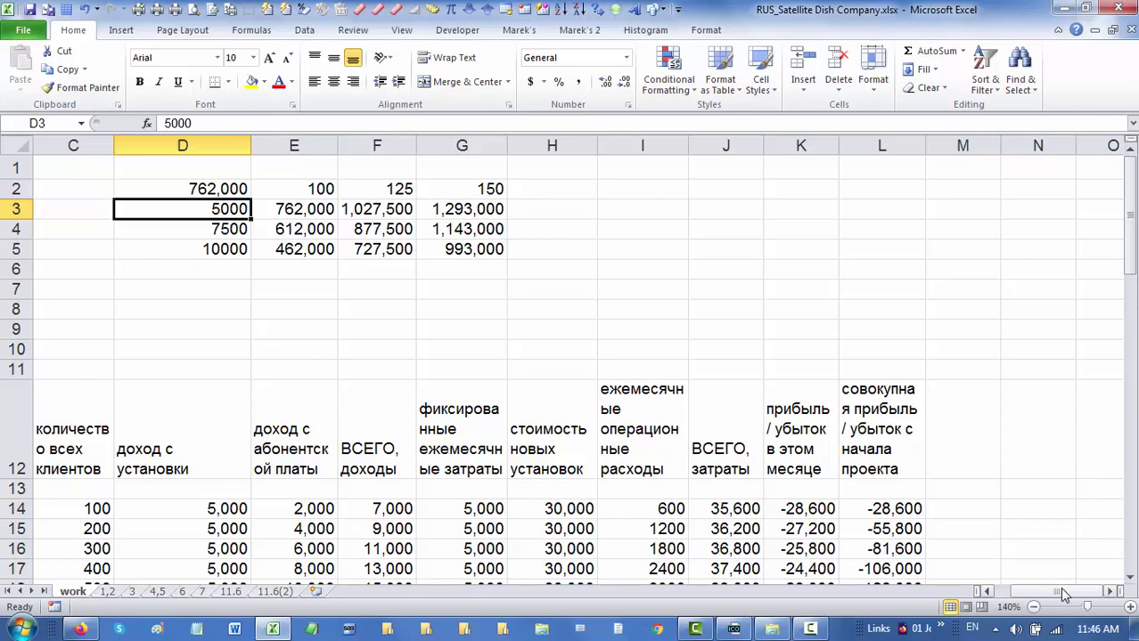
left_click_drag(1065, 592, 1042, 592)
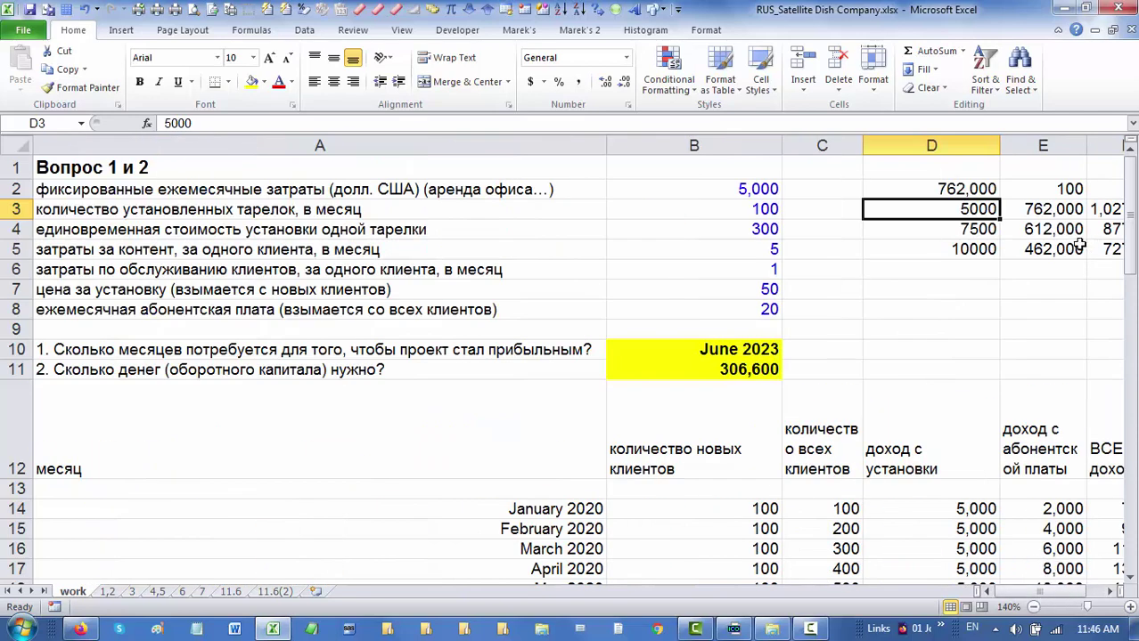
left_click(645, 173)
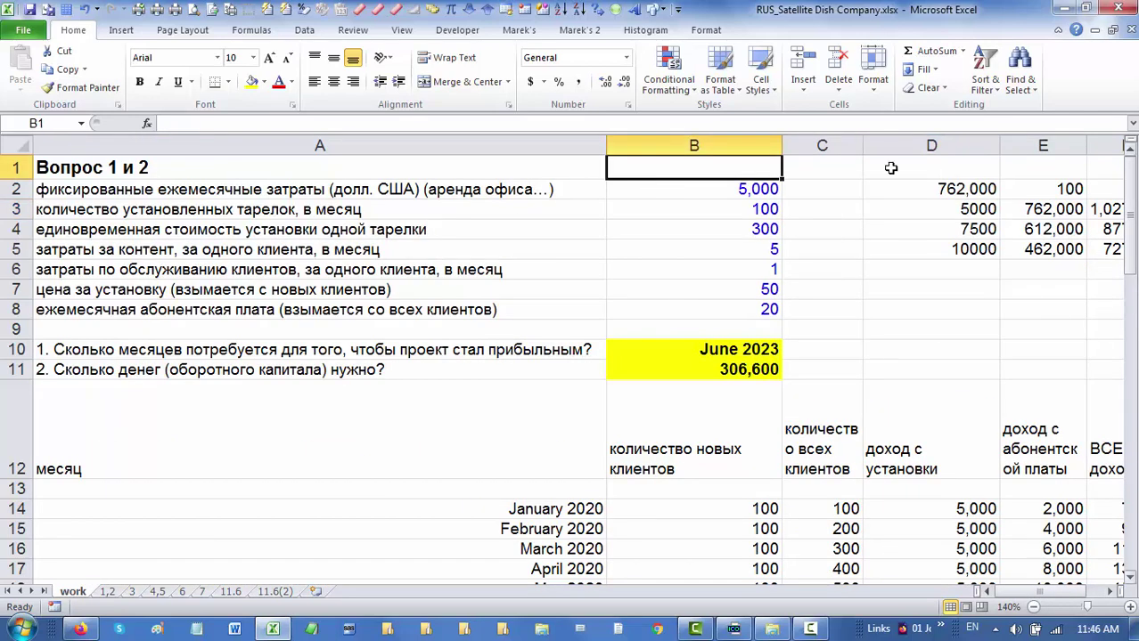
left_click(699, 191)
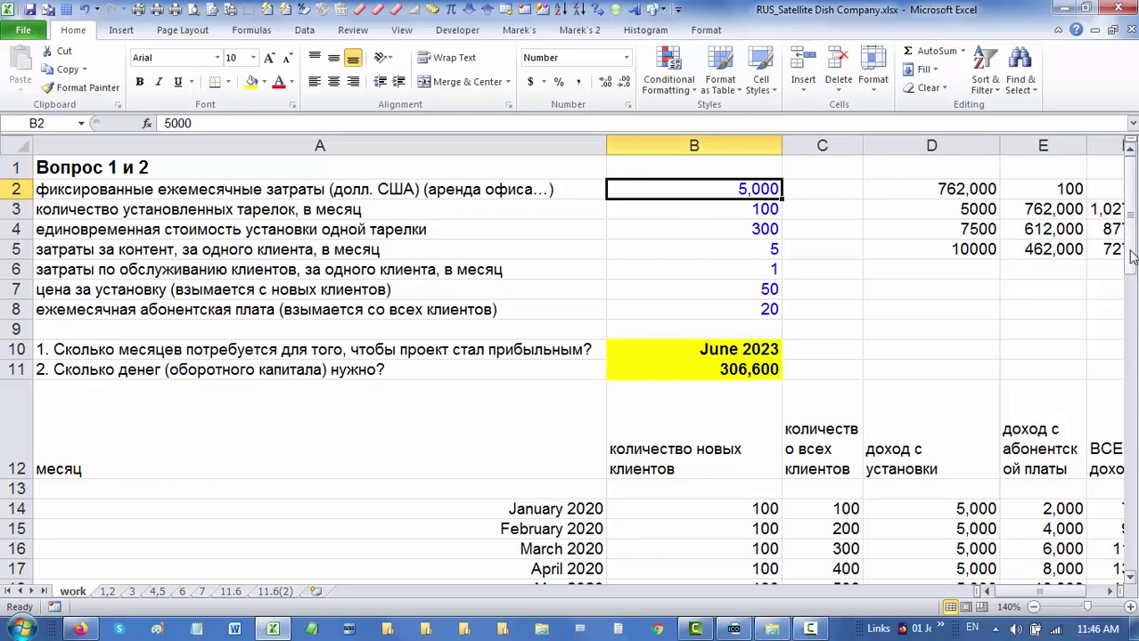
left_click(729, 212)
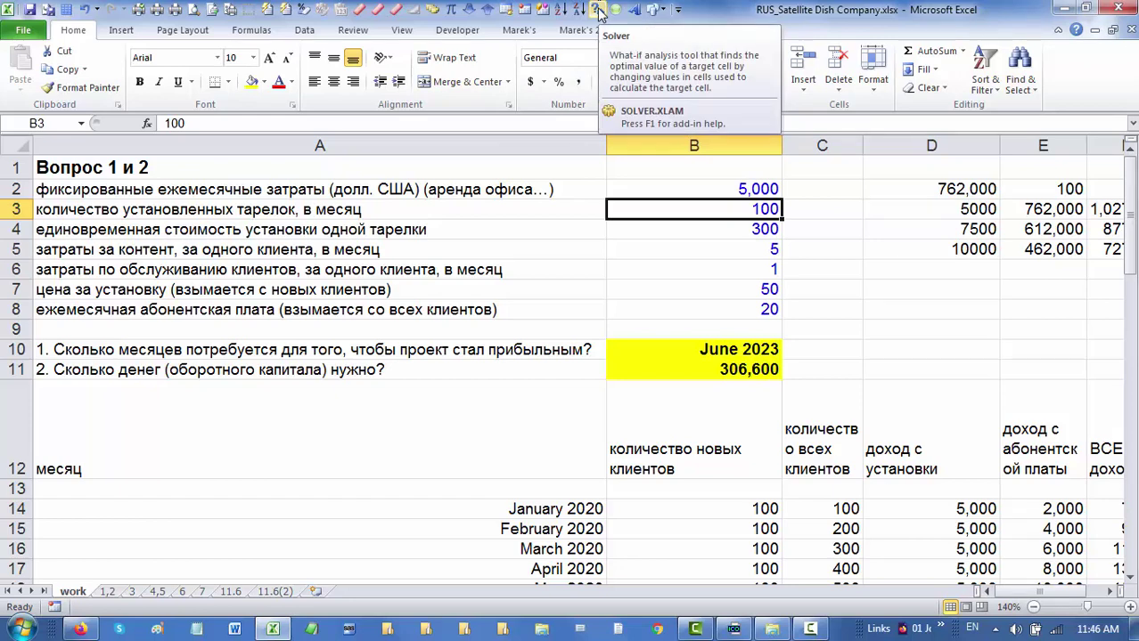
Open Solver and set the objective L73 to reach a value of 1000000
left_click(599, 10)
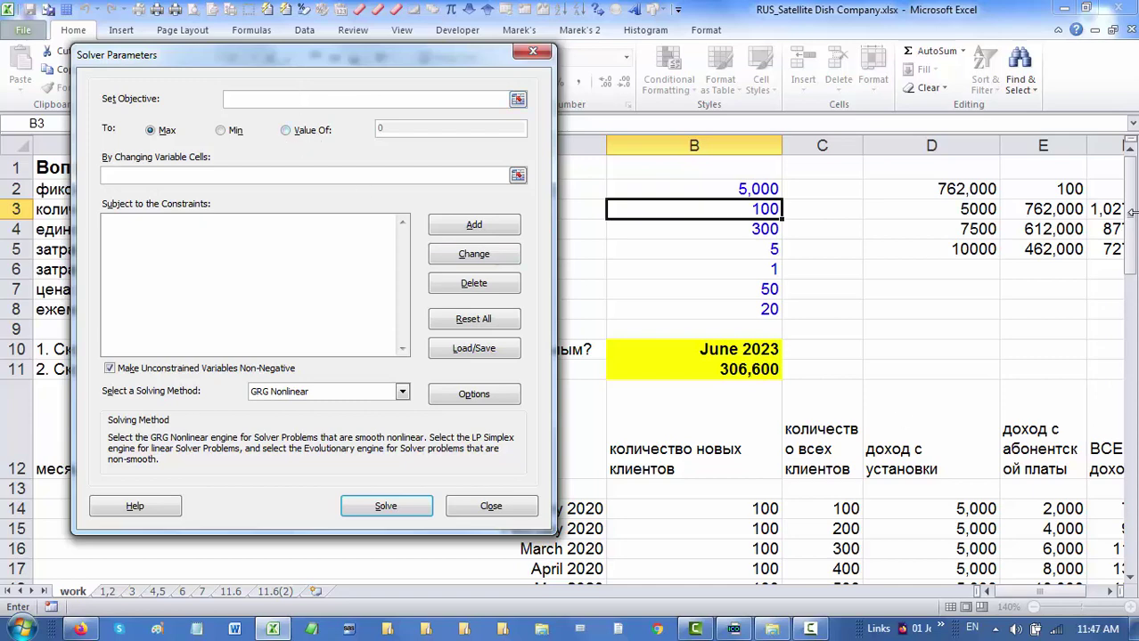
left_click_drag(1131, 214, 1131, 221)
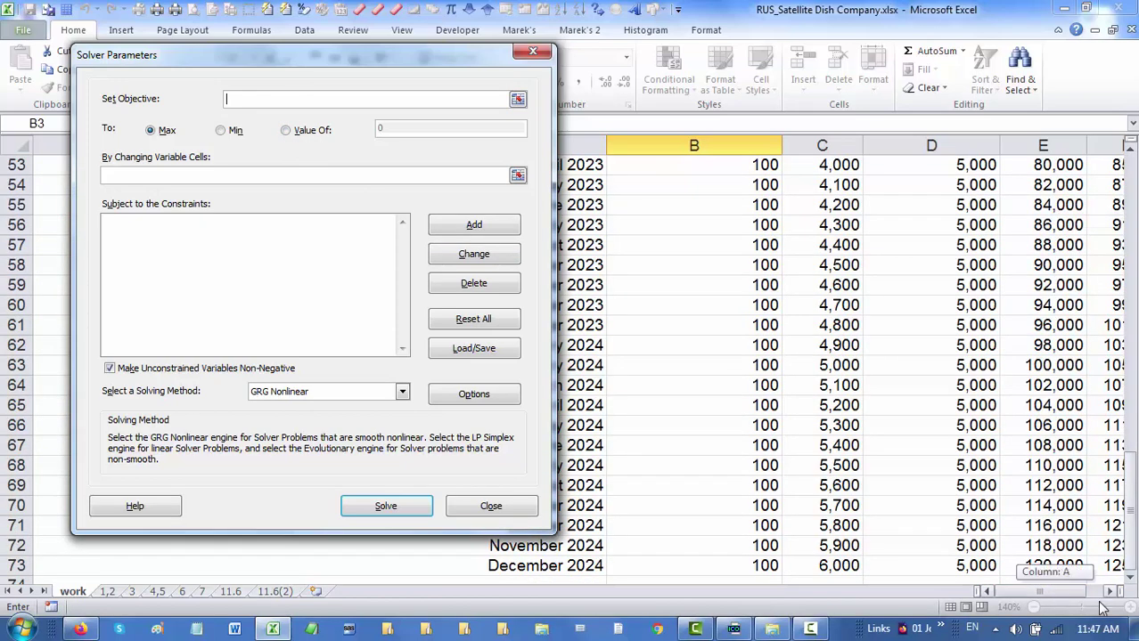
left_click(1056, 592)
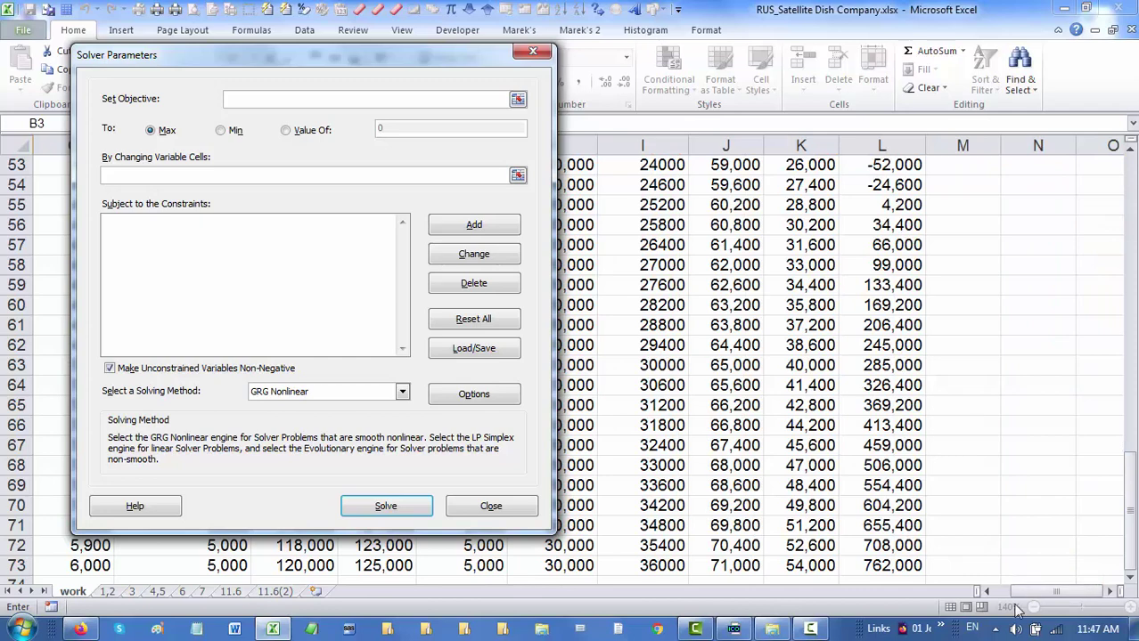
left_click(891, 565)
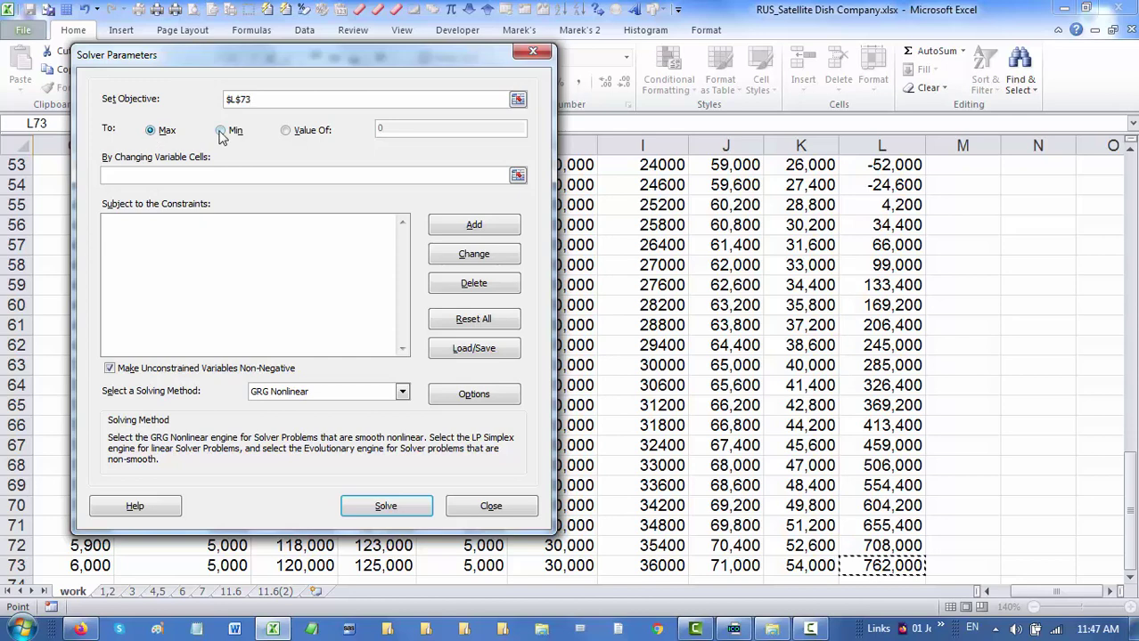
left_click(285, 131)
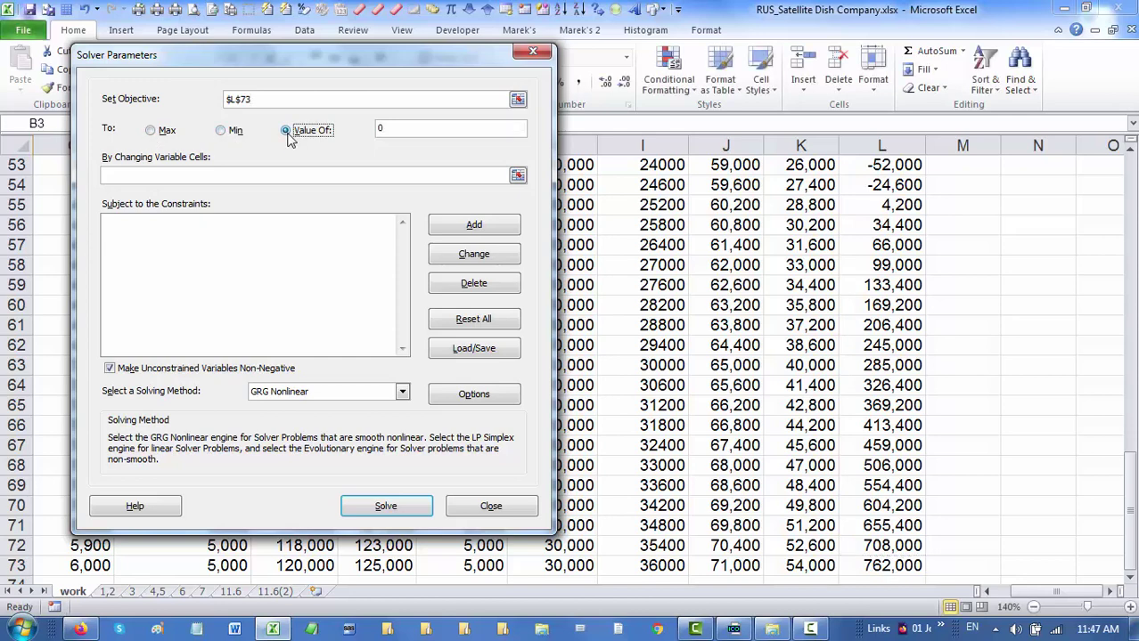
left_click(435, 135)
key("BackSpace")
type("1")
type("00000")
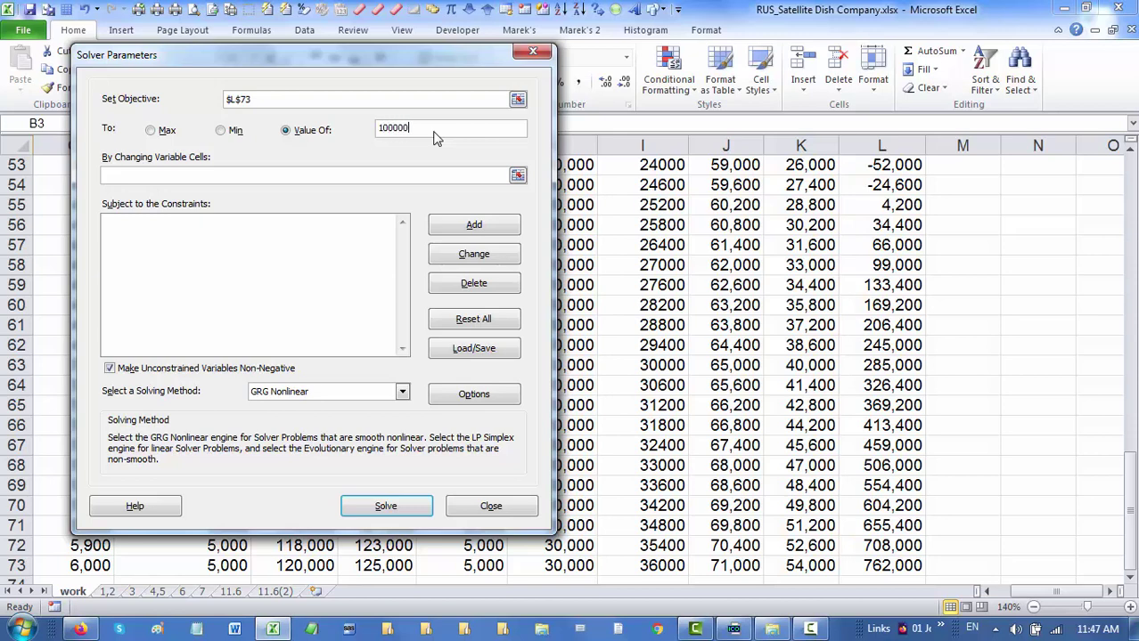
type("0")
Move the Solver window aside to reveal columns A–B for choosing changing cells
left_click(218, 175)
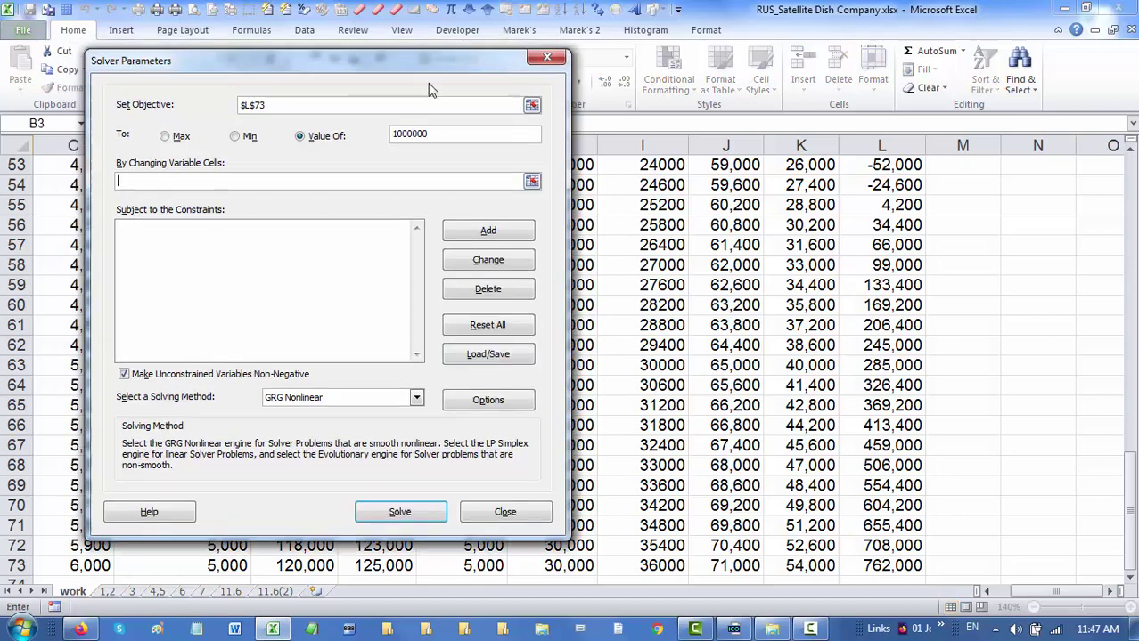
left_click_drag(241, 53, 627, 94)
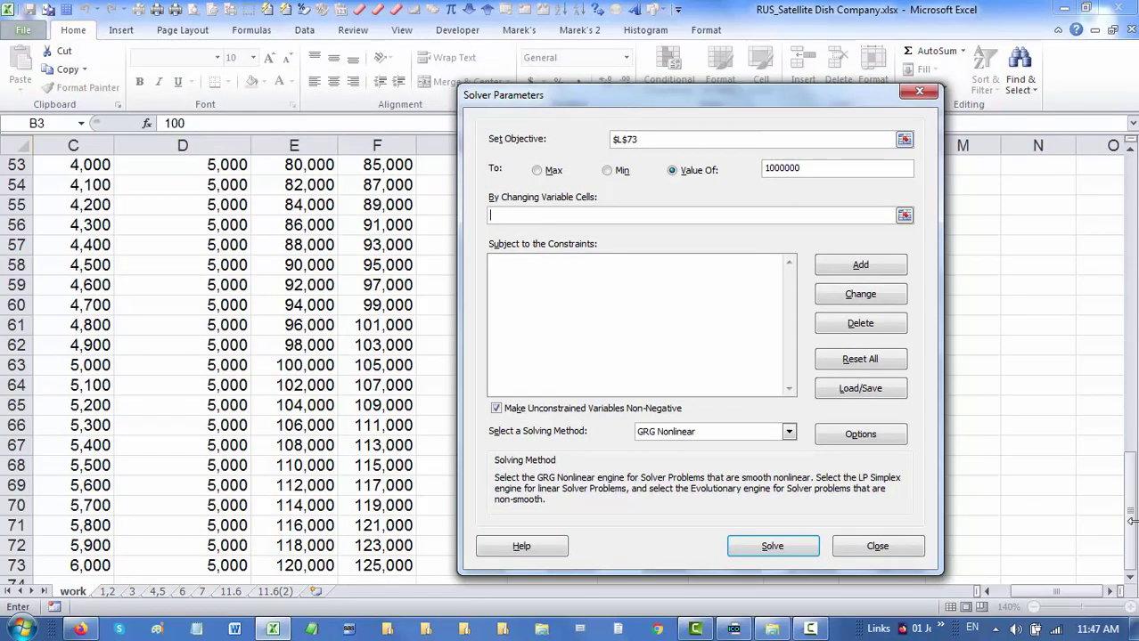
left_click_drag(1133, 522, 1135, 134)
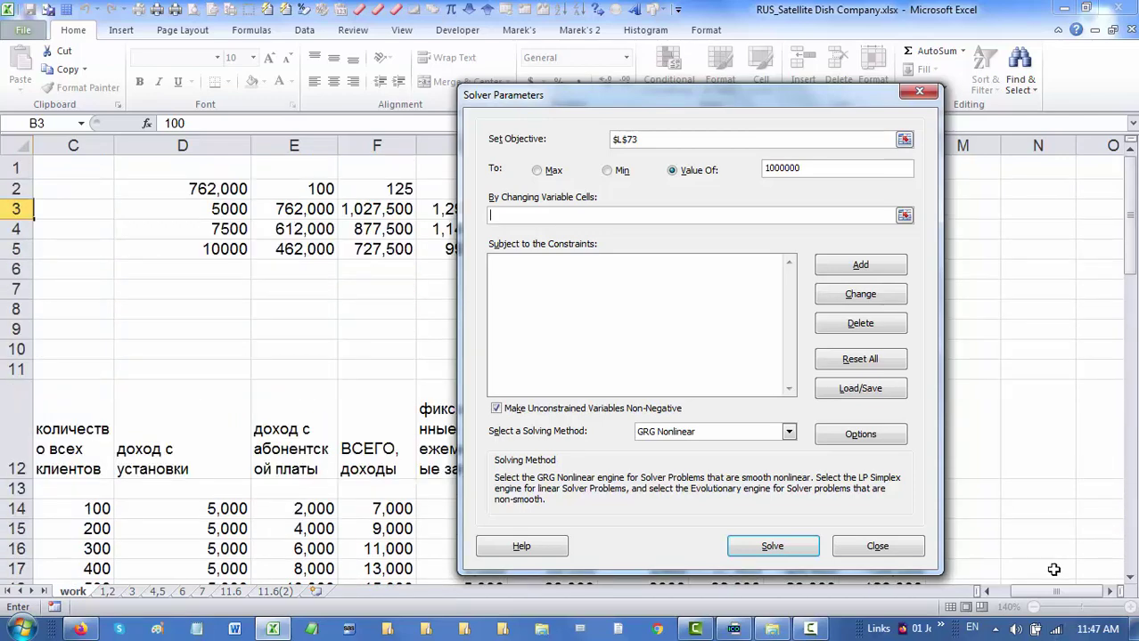
left_click_drag(1056, 592, 1038, 592)
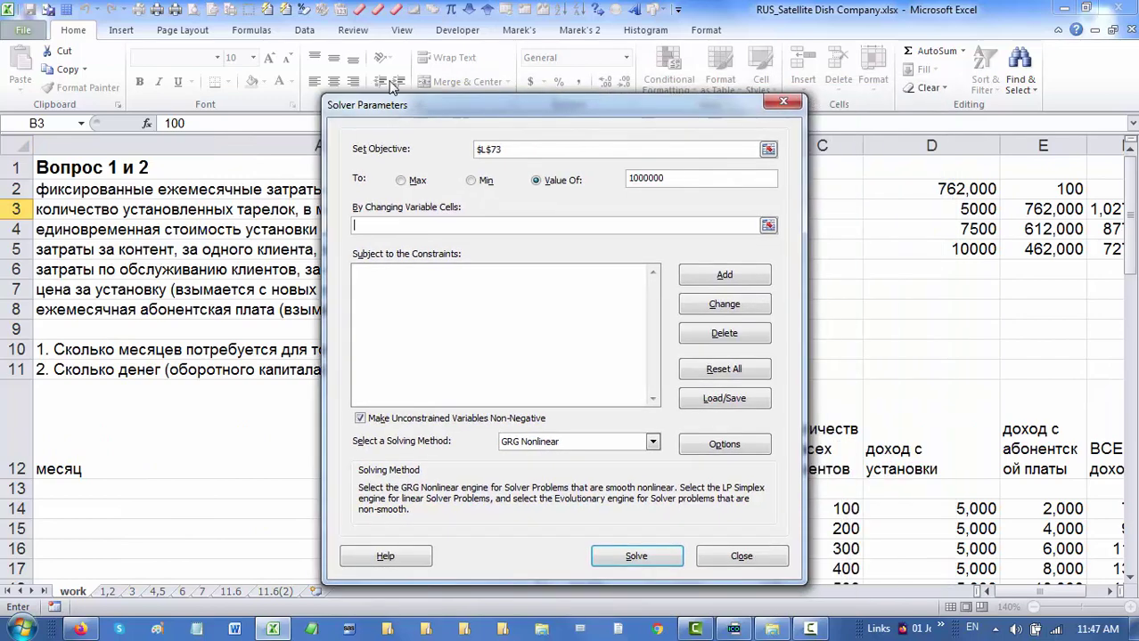
left_click_drag(727, 94, 1070, 67)
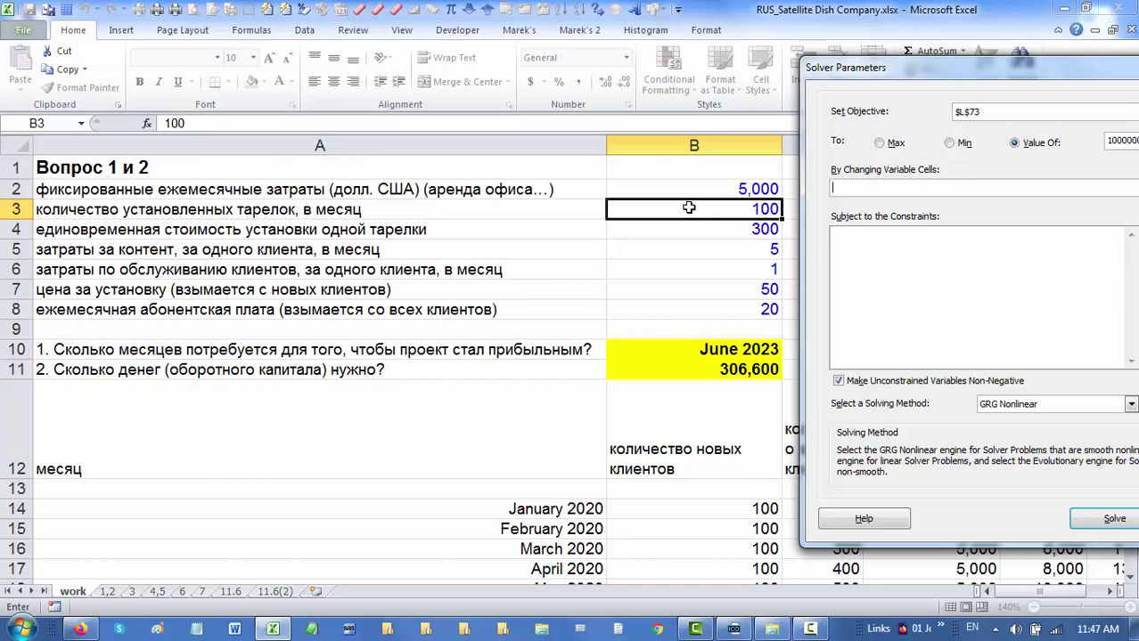
Set B3 as the changing cell and run Solver to reach 1,000,000
left_click(686, 208)
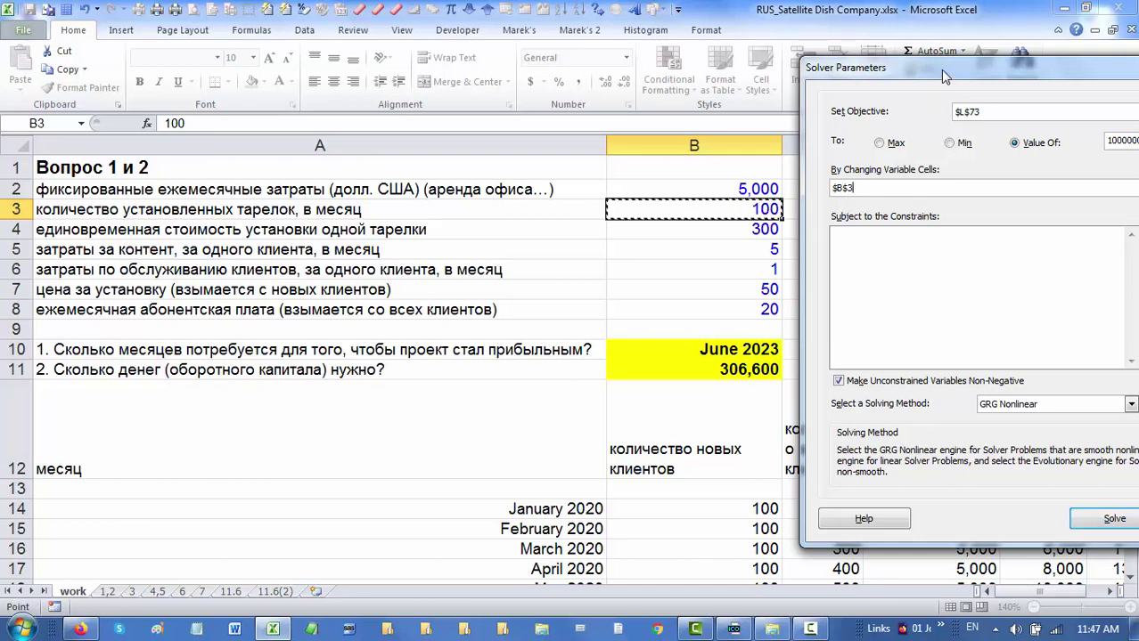
left_click_drag(940, 70, 201, 46)
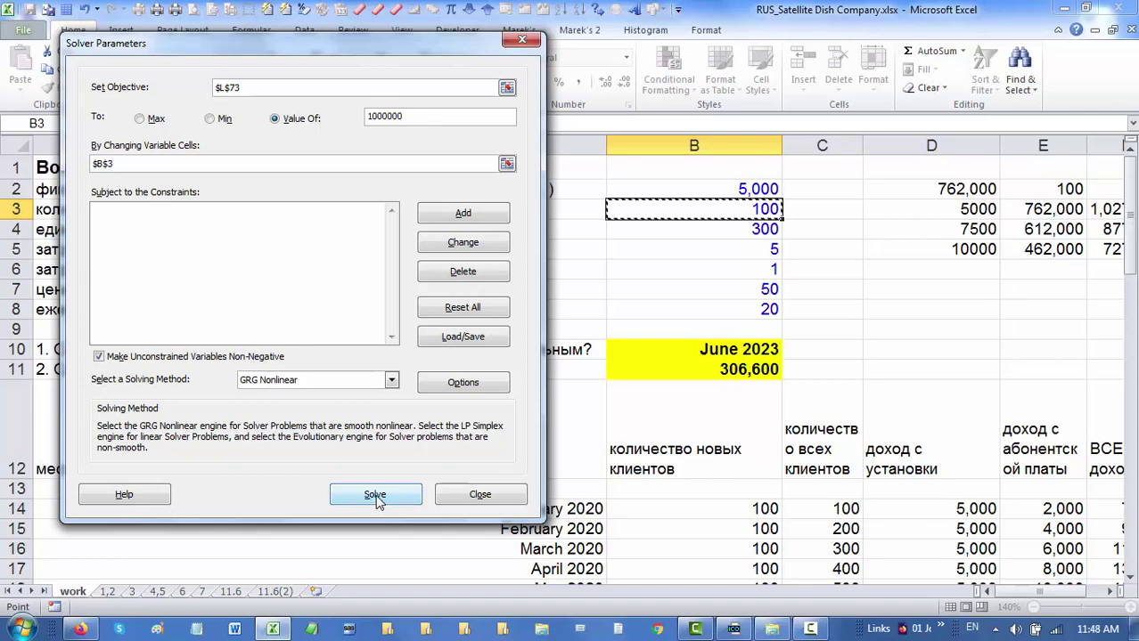
left_click(375, 497)
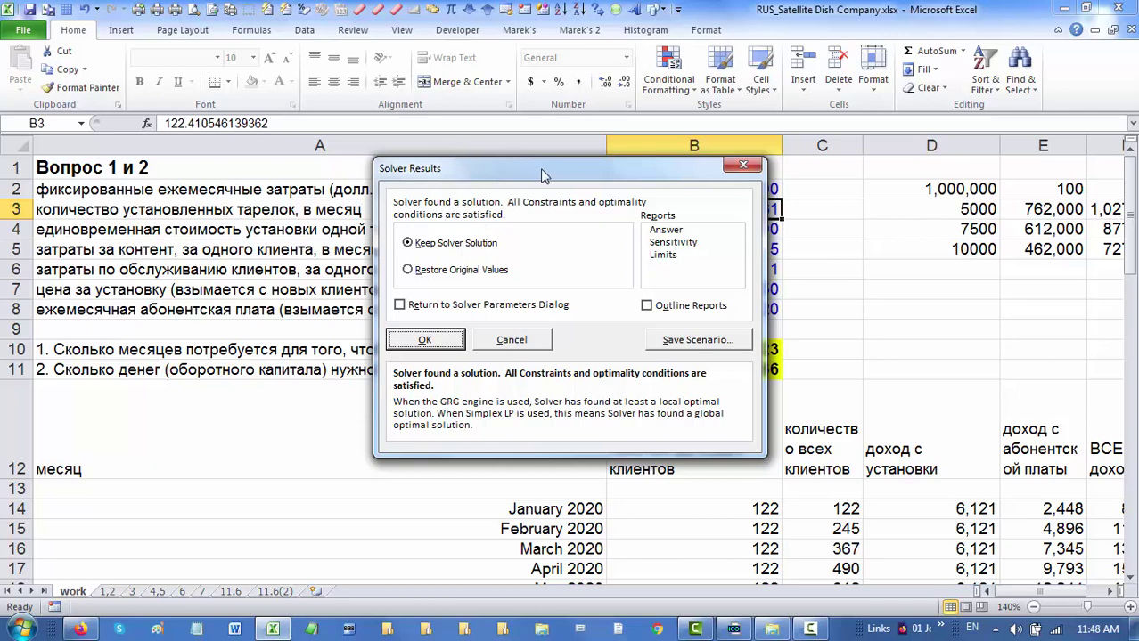
Keep the Solver solution, leaving 122.4105461 installations in B3
left_click_drag(540, 168, 354, 163)
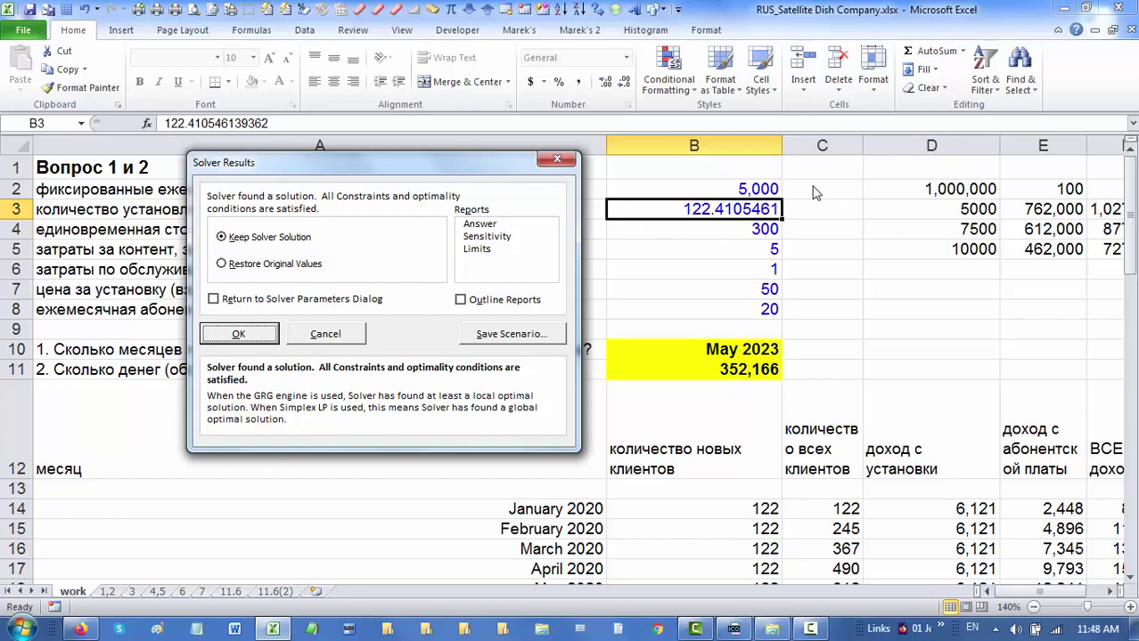
left_click(252, 337)
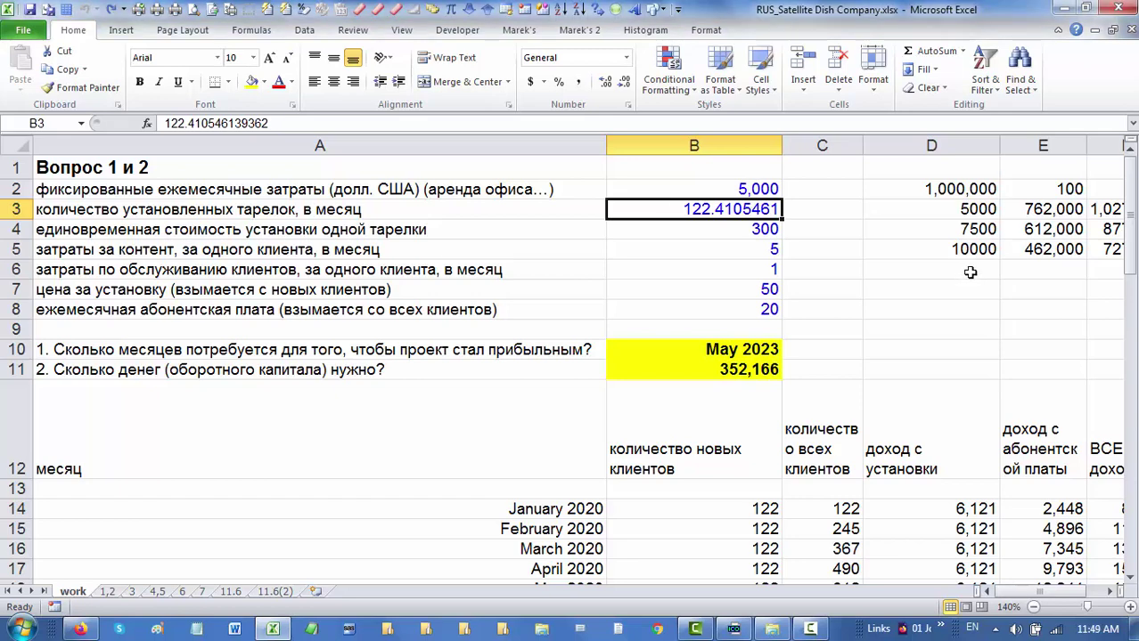
left_click_drag(1006, 594, 1021, 595)
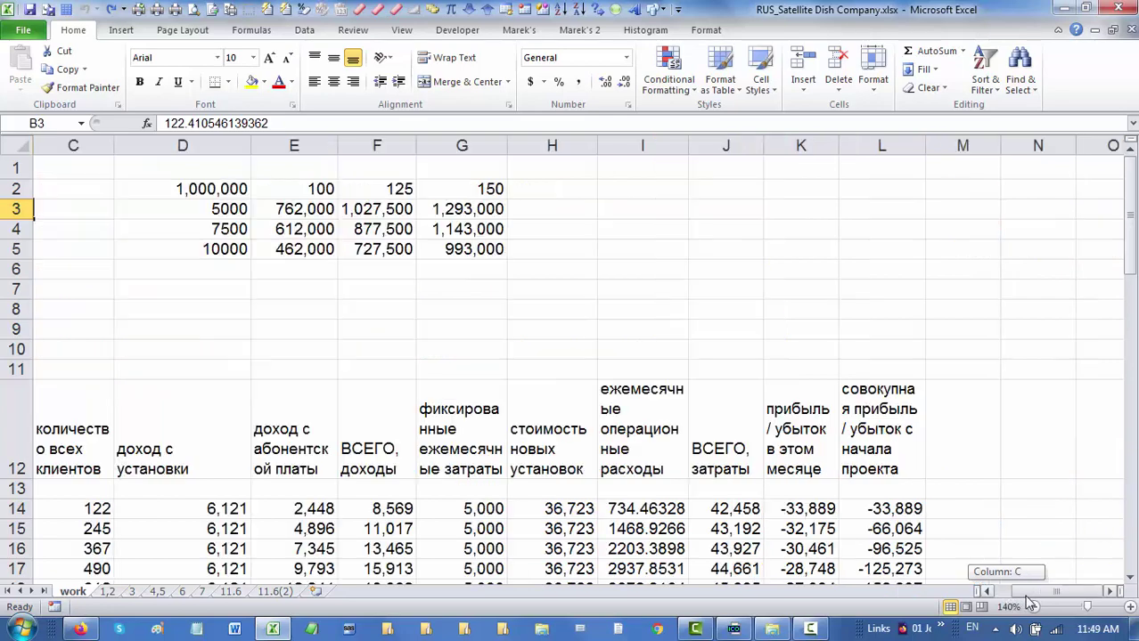
left_click(872, 509)
left_click_drag(1129, 222, 1129, 499)
left_click(885, 567)
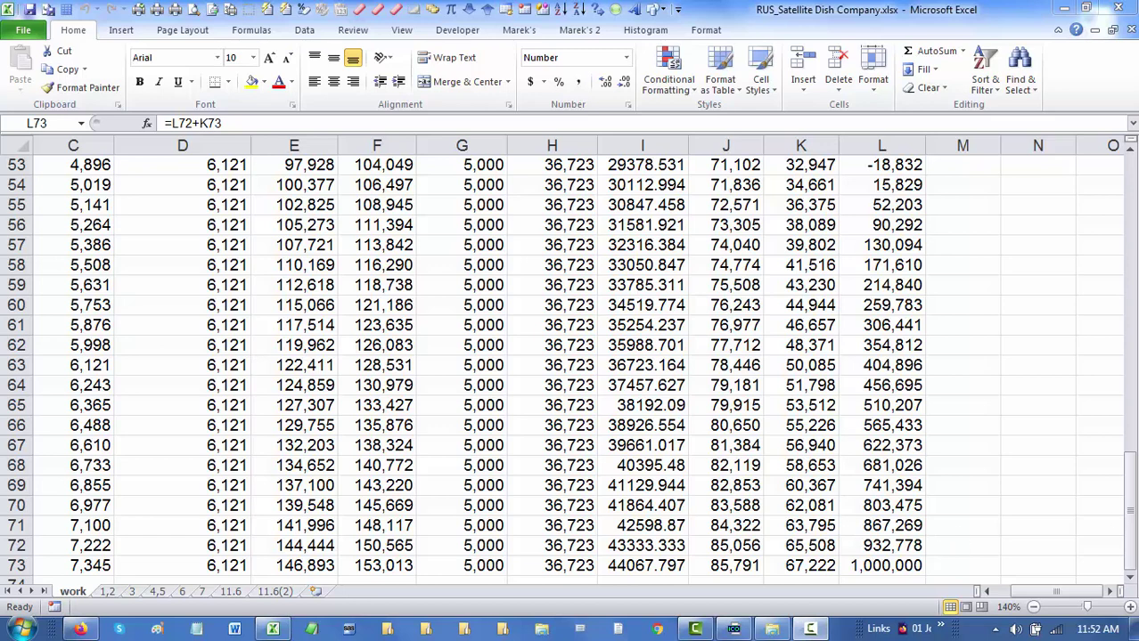
left_click(1134, 533)
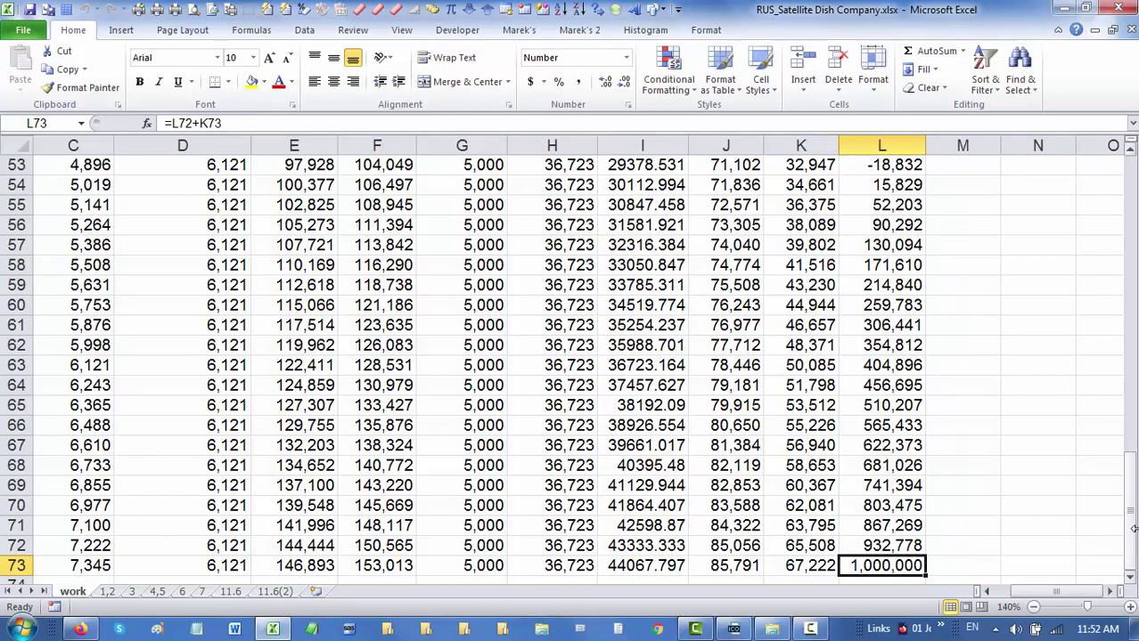
scroll(1118, 552, "up", 1)
scroll(1083, 570, "up", 16)
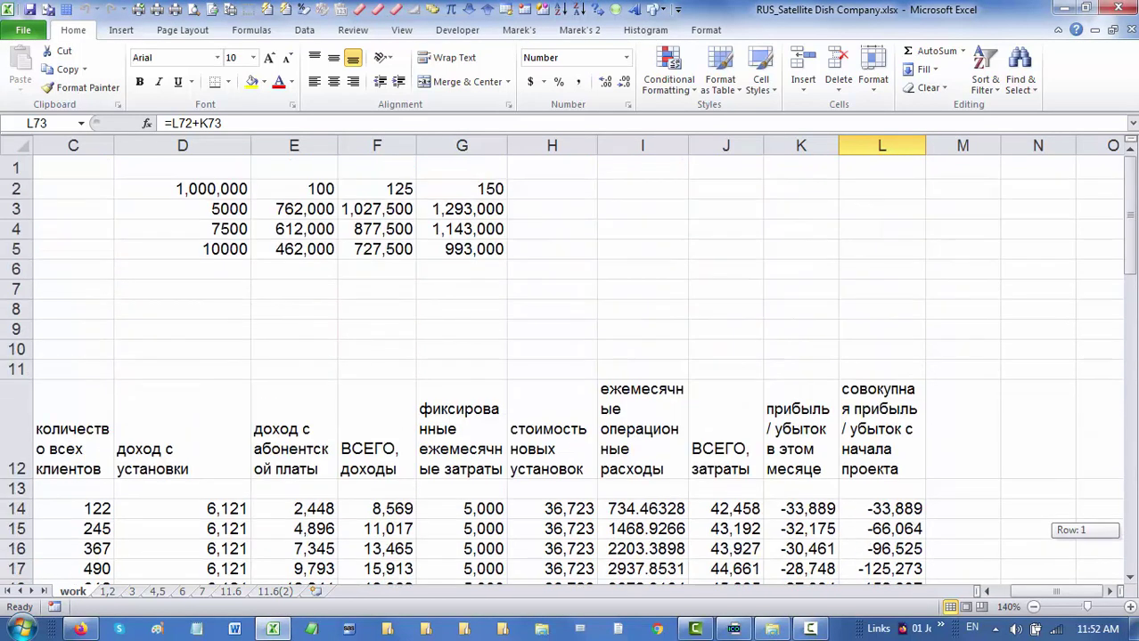
left_click(1016, 592)
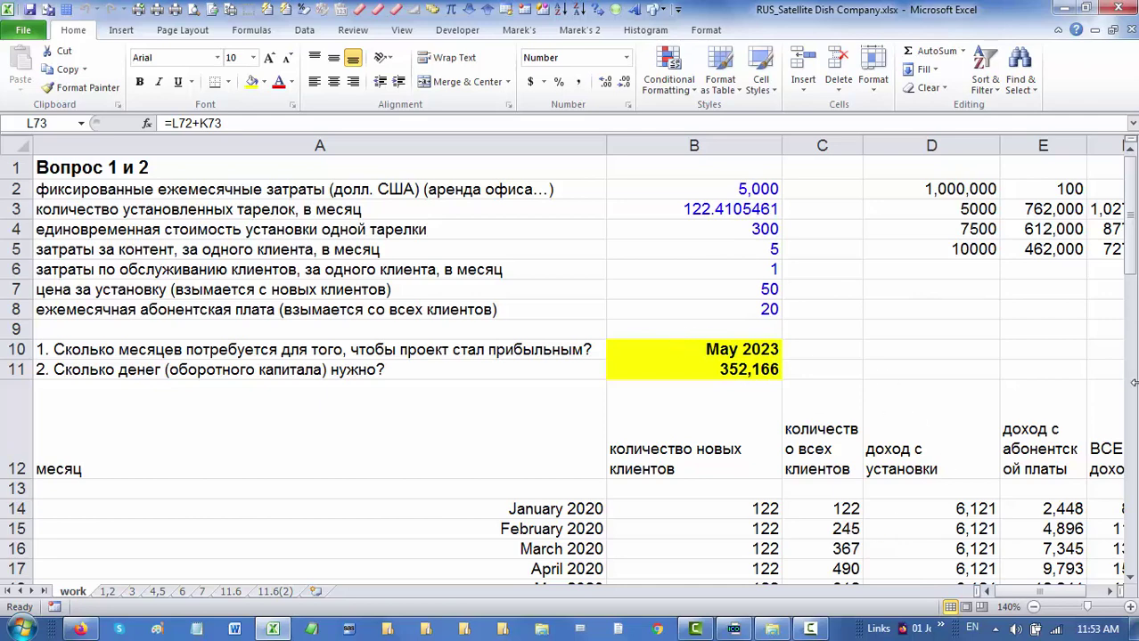
Set the monthly installations in B3 to 100
mouse_move(123, 189)
left_mouse_down()
mouse_move(709, 321)
mouse_move(721, 307)
left_mouse_up()
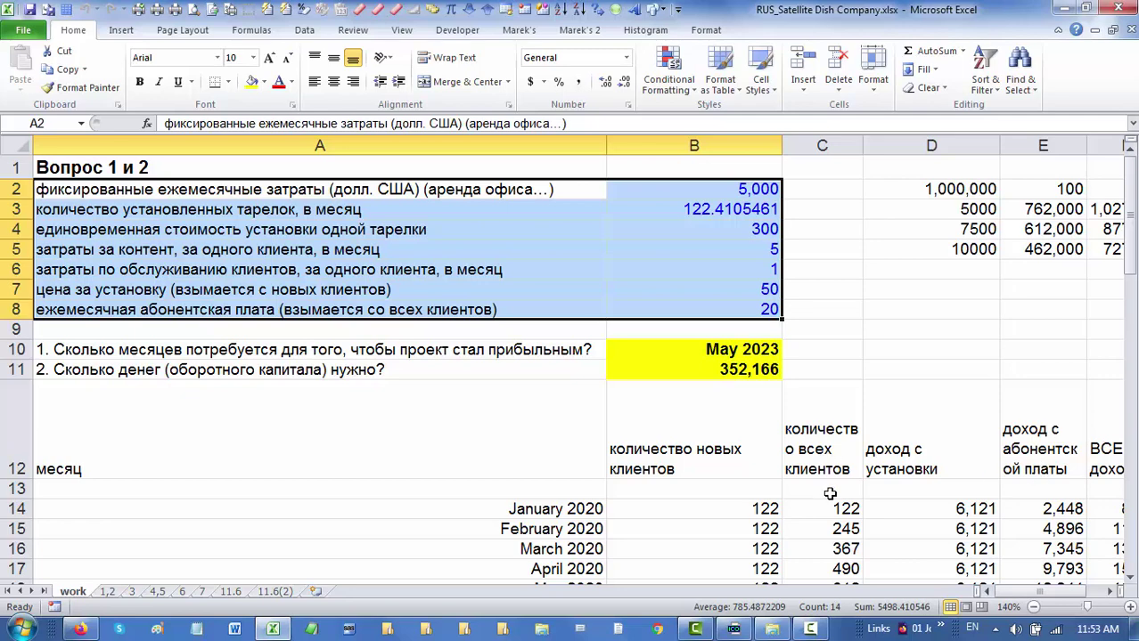
left_click(753, 210)
type("100")
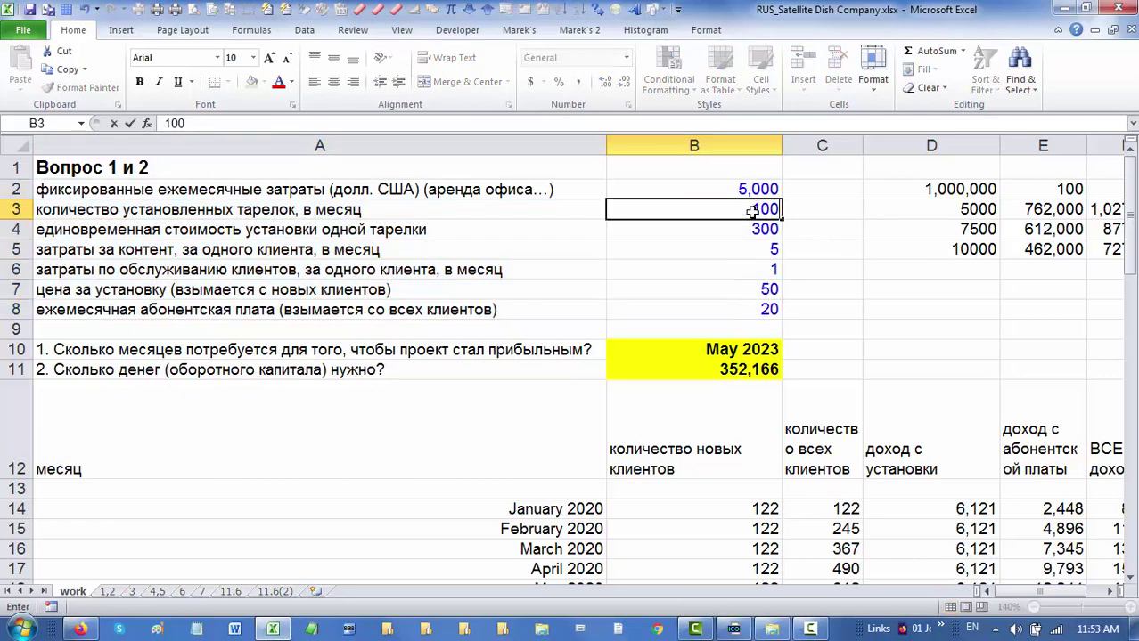
key("Return")
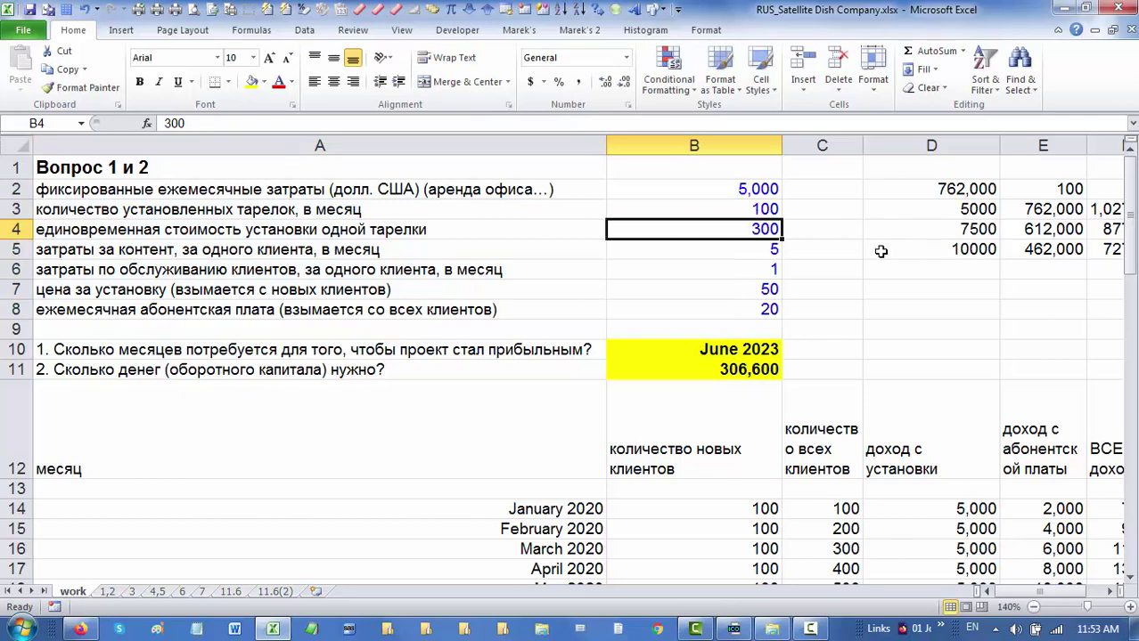
Review the inputs B2:B8, discarding a trial entry of 120 in B3 to keep 100
left_click_drag(714, 191, 719, 307)
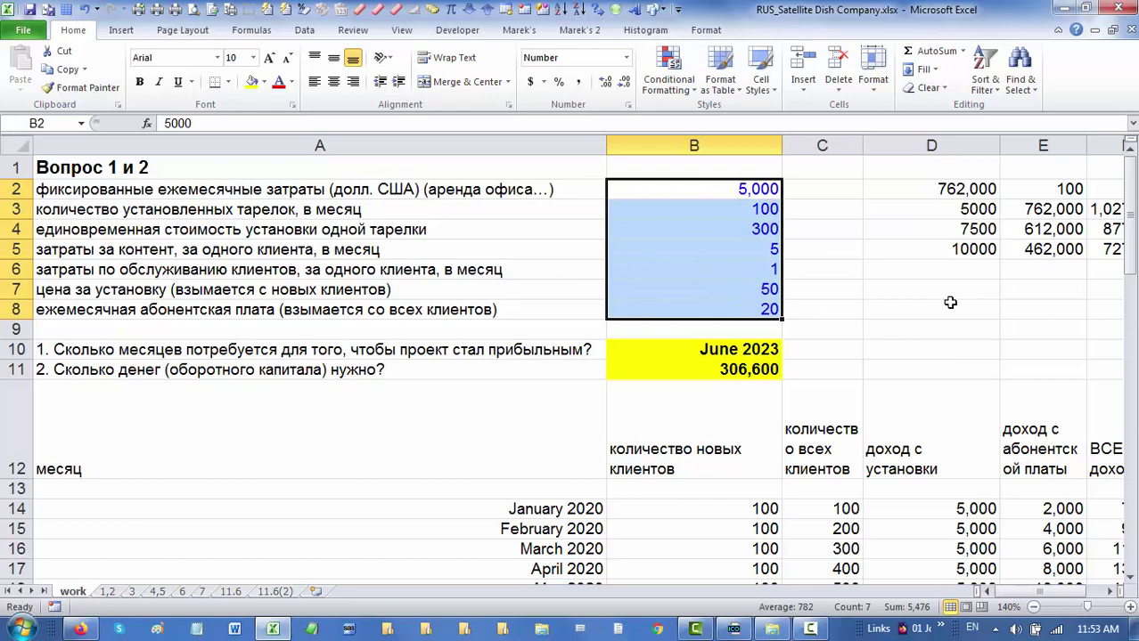
left_click(714, 190)
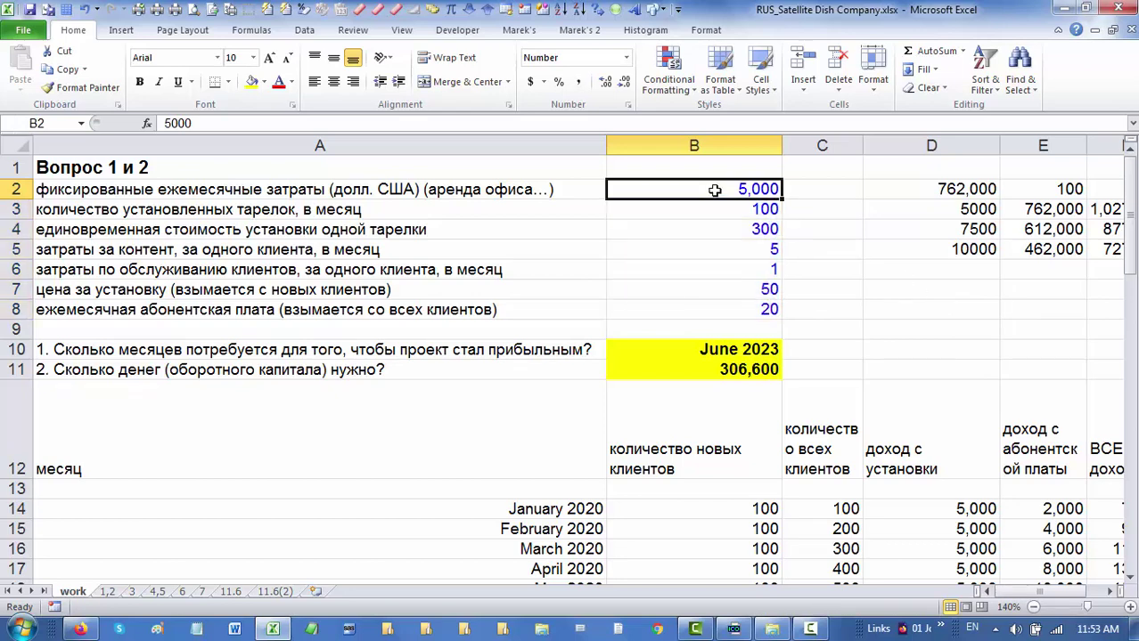
left_click(738, 208)
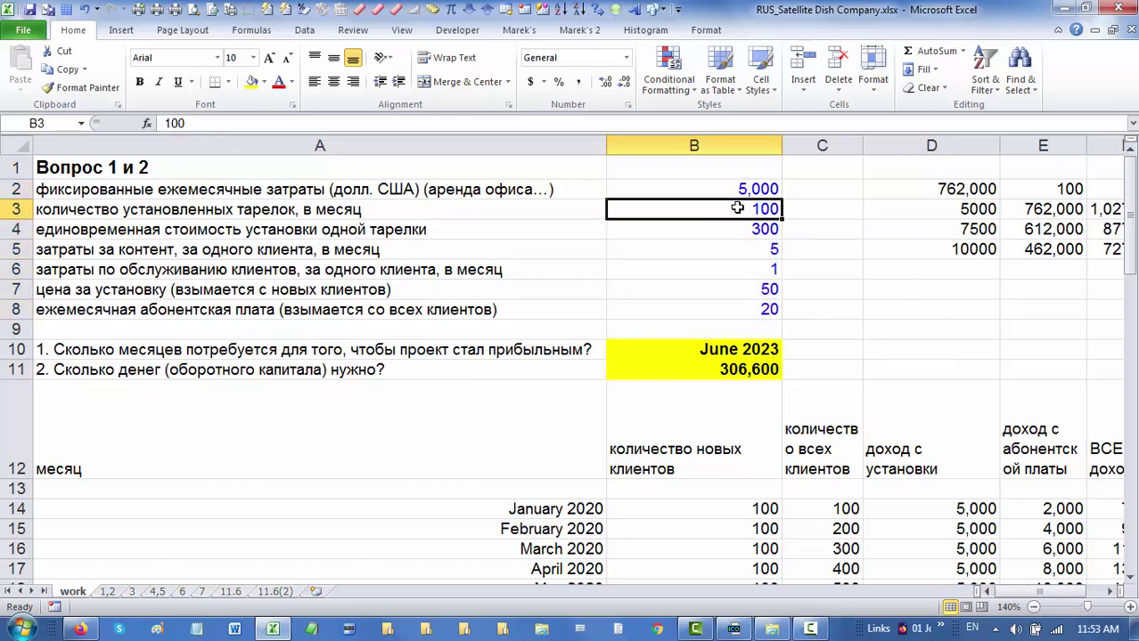
mouse_move(758, 189)
left_mouse_down()
mouse_move(758, 332)
mouse_move(759, 308)
left_mouse_up()
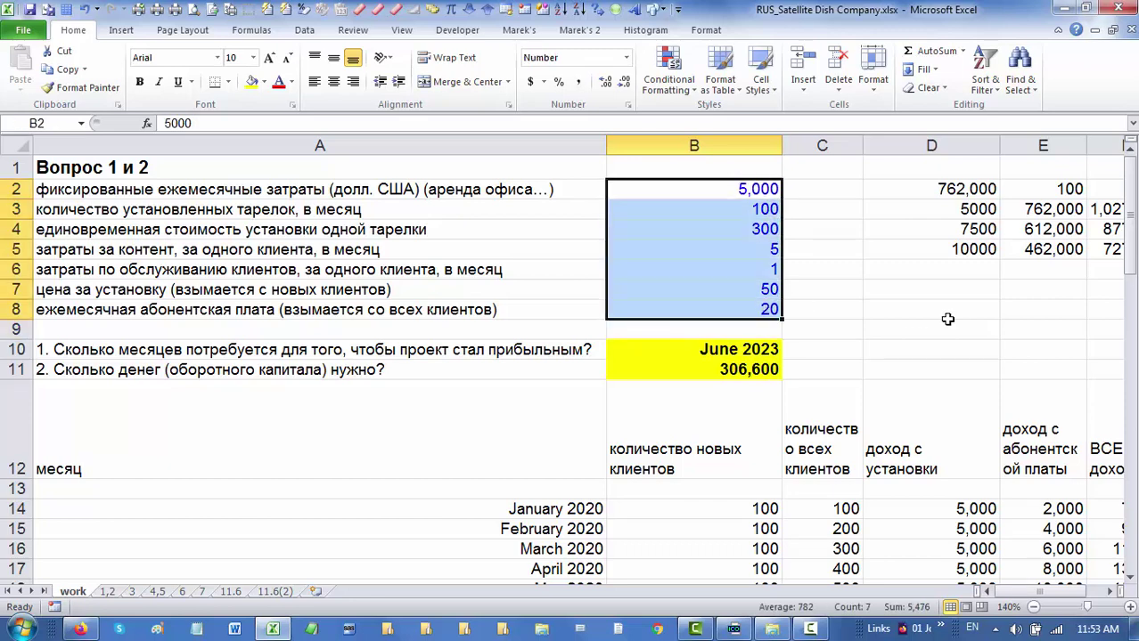
left_click(718, 213)
type("1")
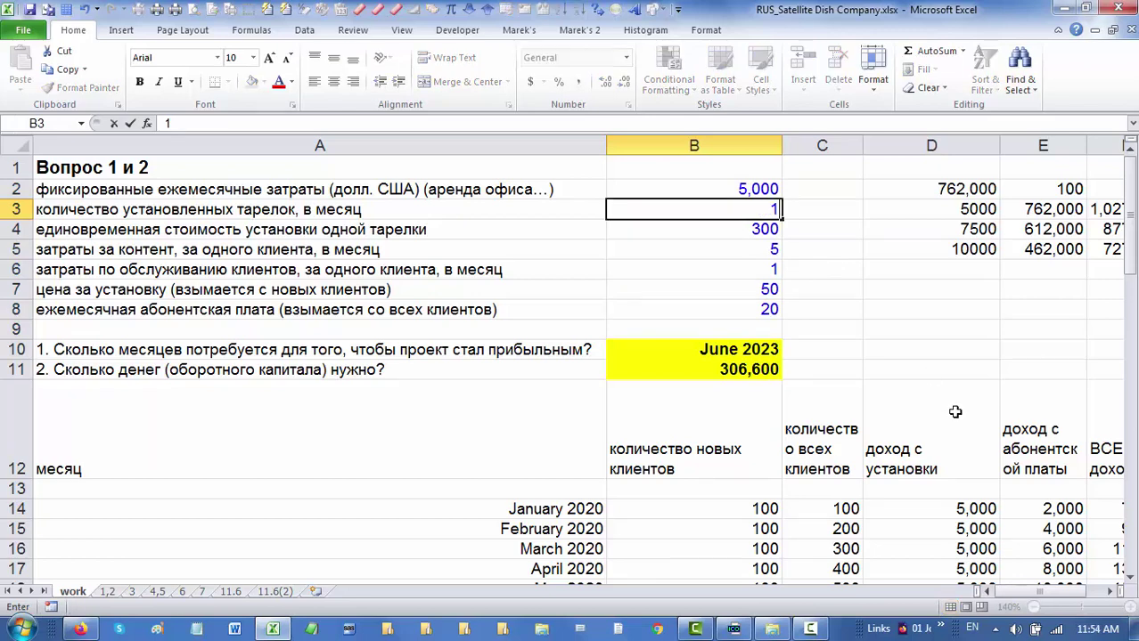
type("20")
key("Escape")
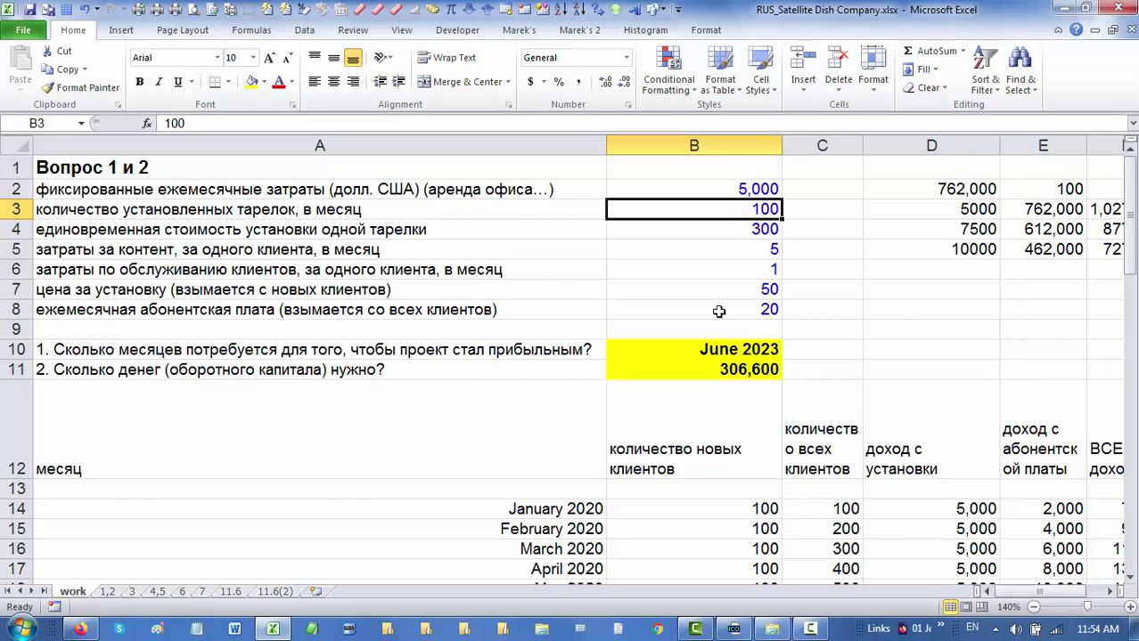
Review the inputs B2:B8 and the answer cells B10:B11 (June 2023, 306,600)
mouse_move(708, 188)
left_mouse_down()
mouse_move(707, 320)
mouse_move(707, 308)
left_mouse_up()
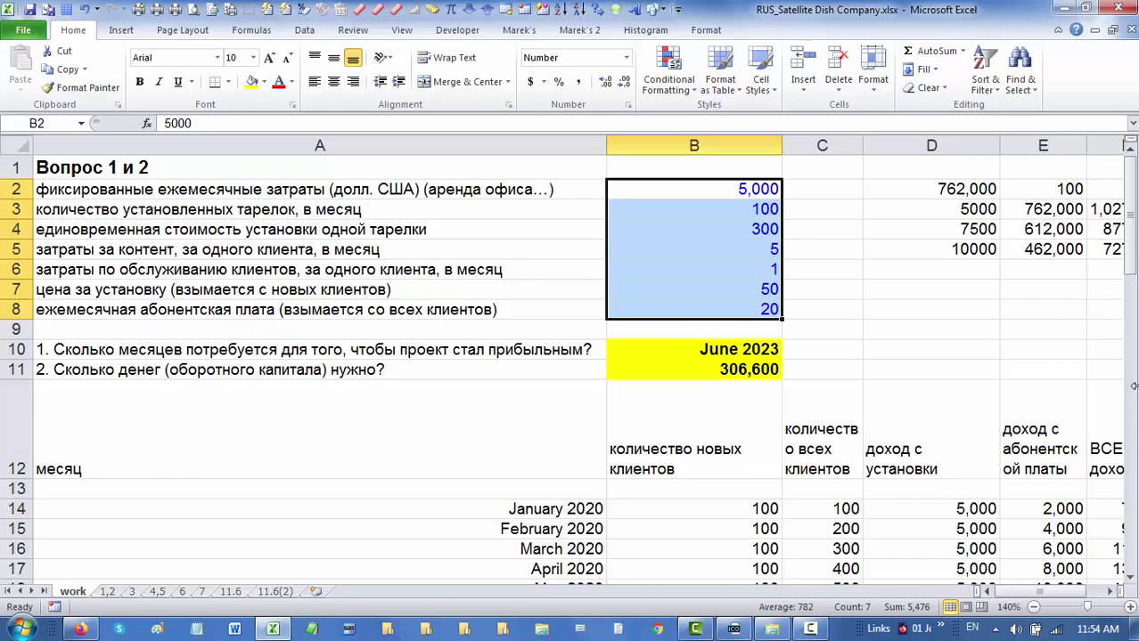
left_click_drag(1130, 161, 1130, 205)
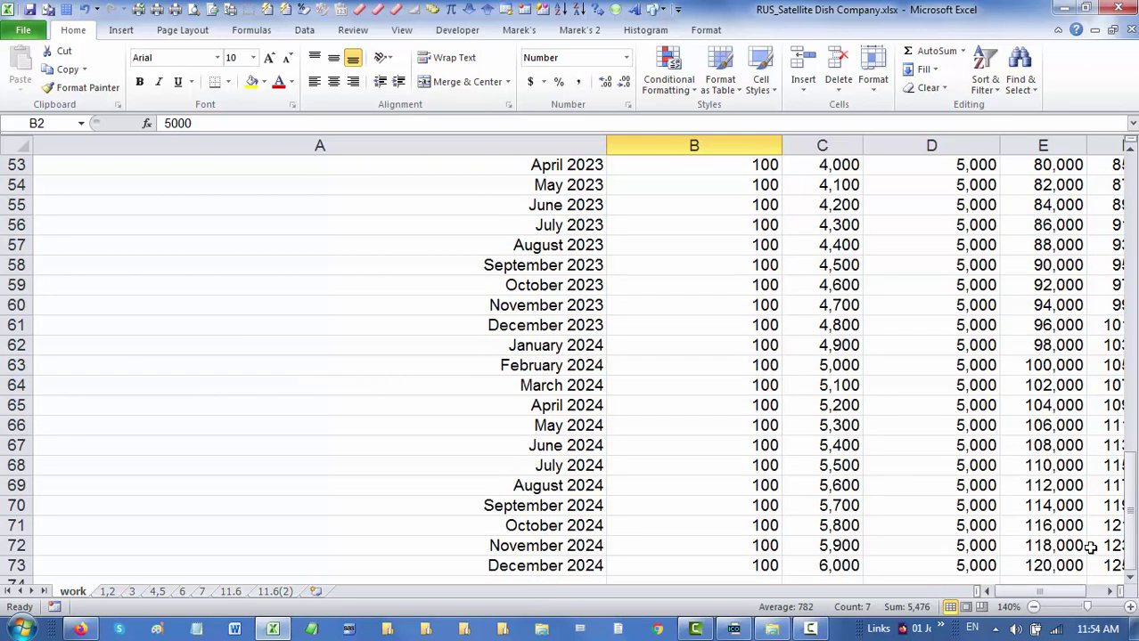
left_click_drag(1129, 510, 1129, 259)
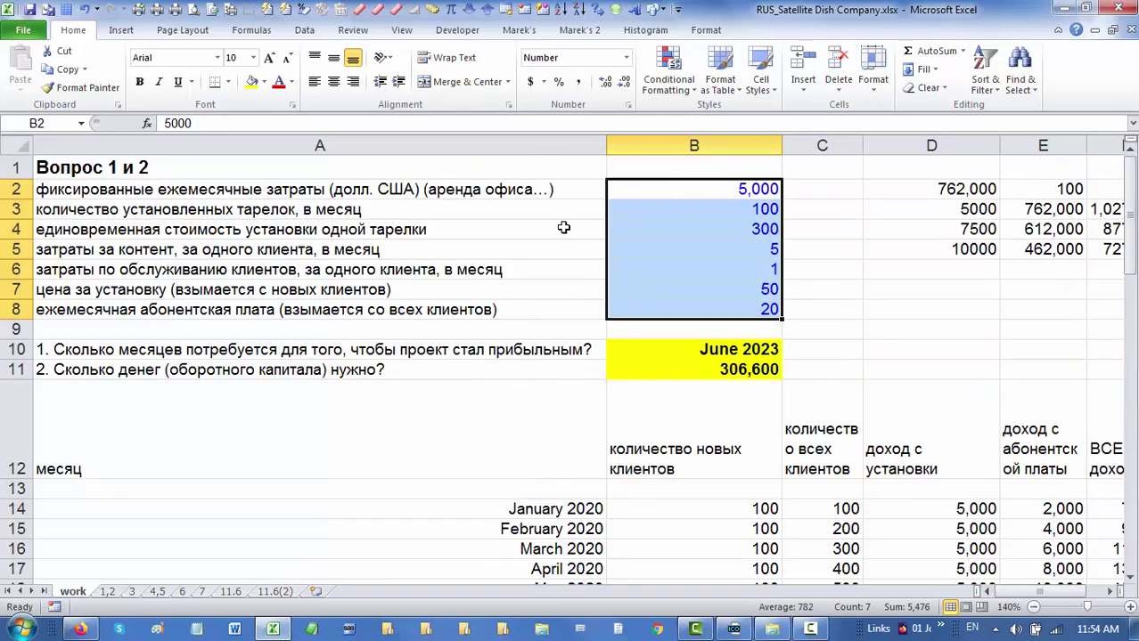
left_click_drag(719, 197, 730, 309)
left_click_drag(706, 354, 708, 371)
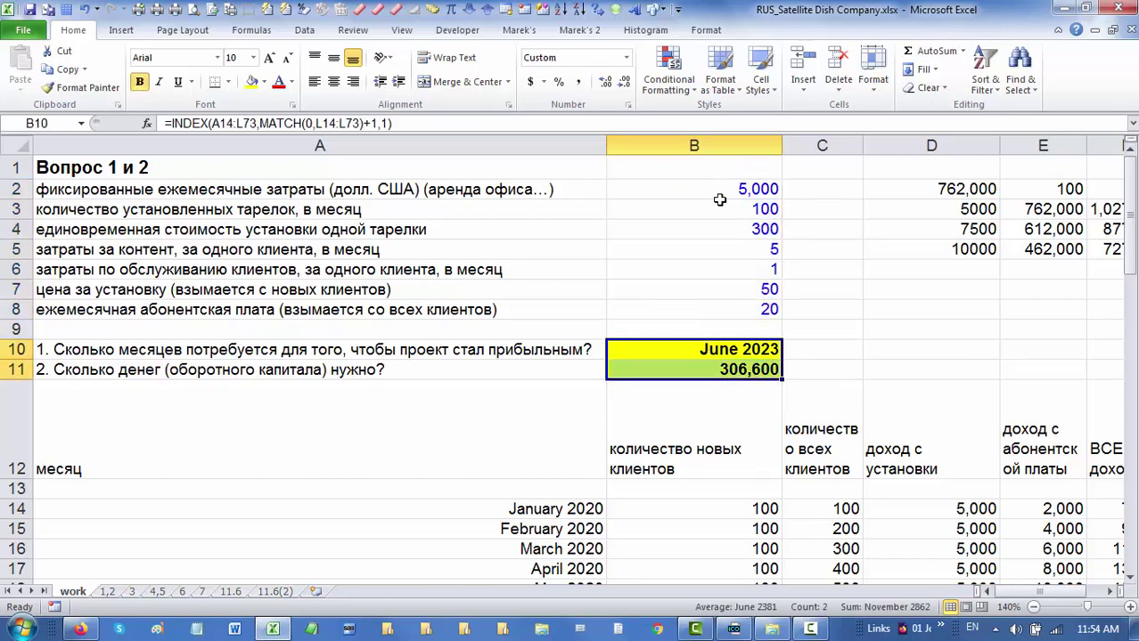
left_click(723, 207)
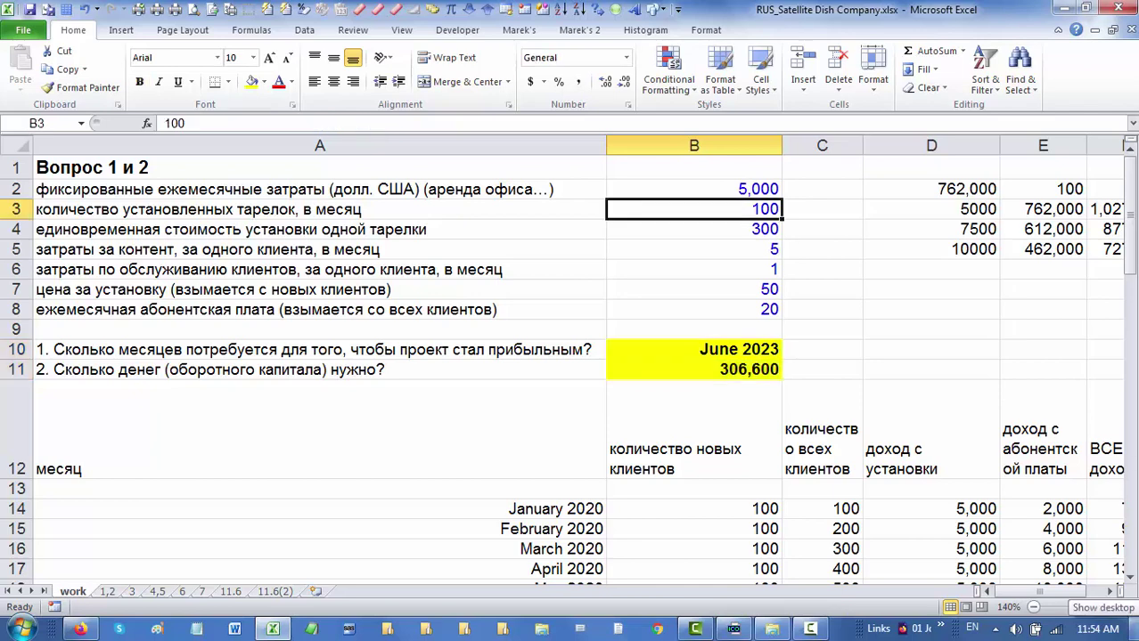
type("12")
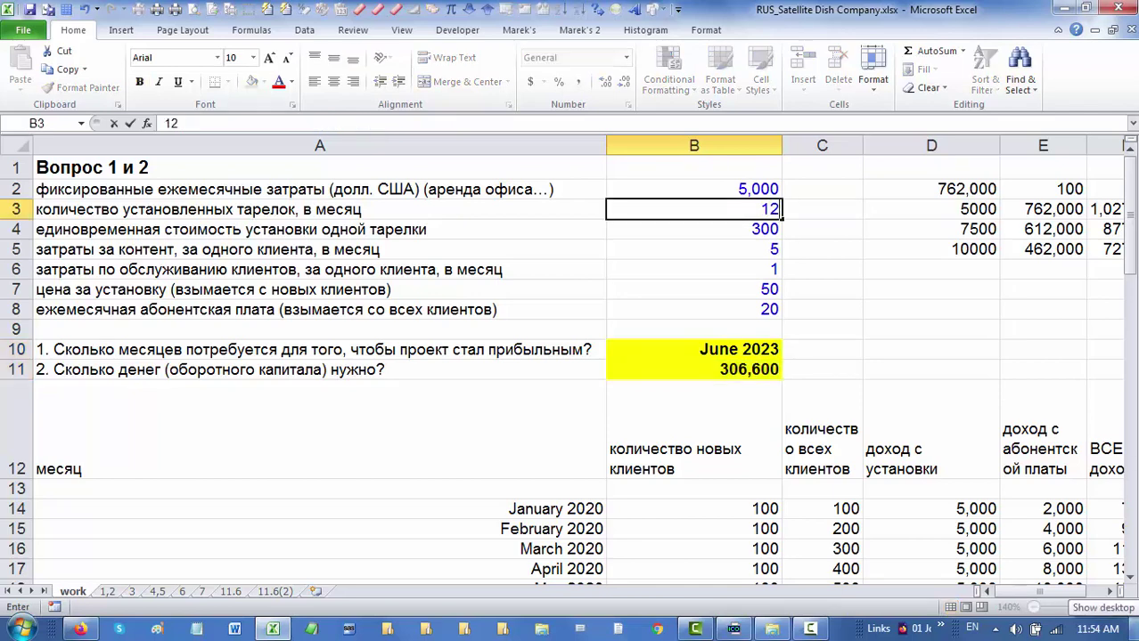
type("0")
key("Return")
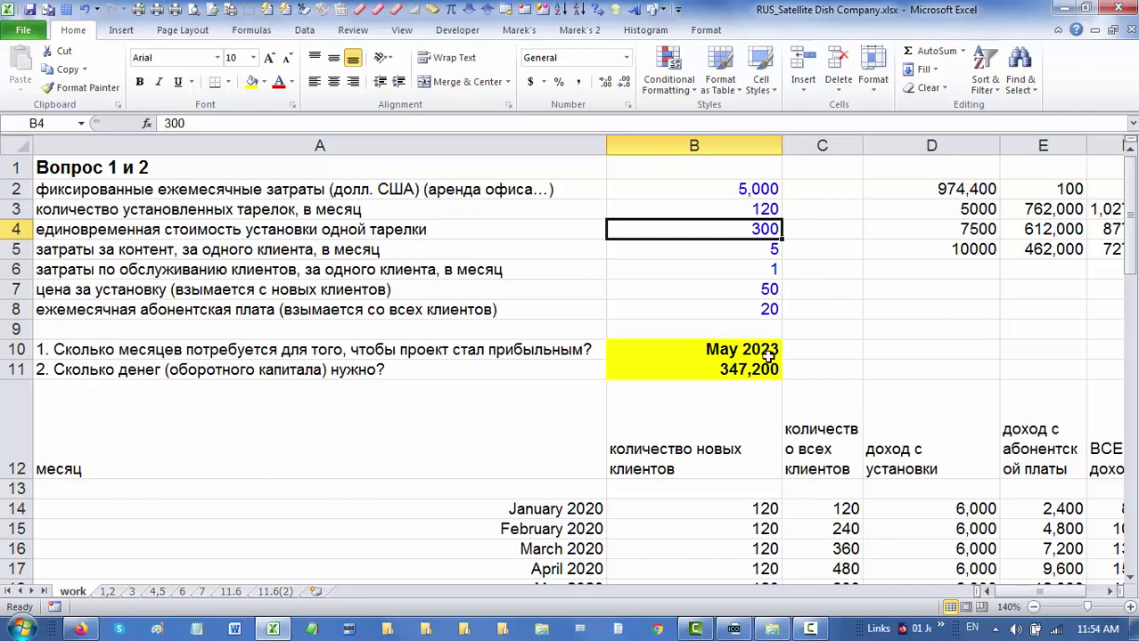
left_click_drag(768, 355, 768, 369)
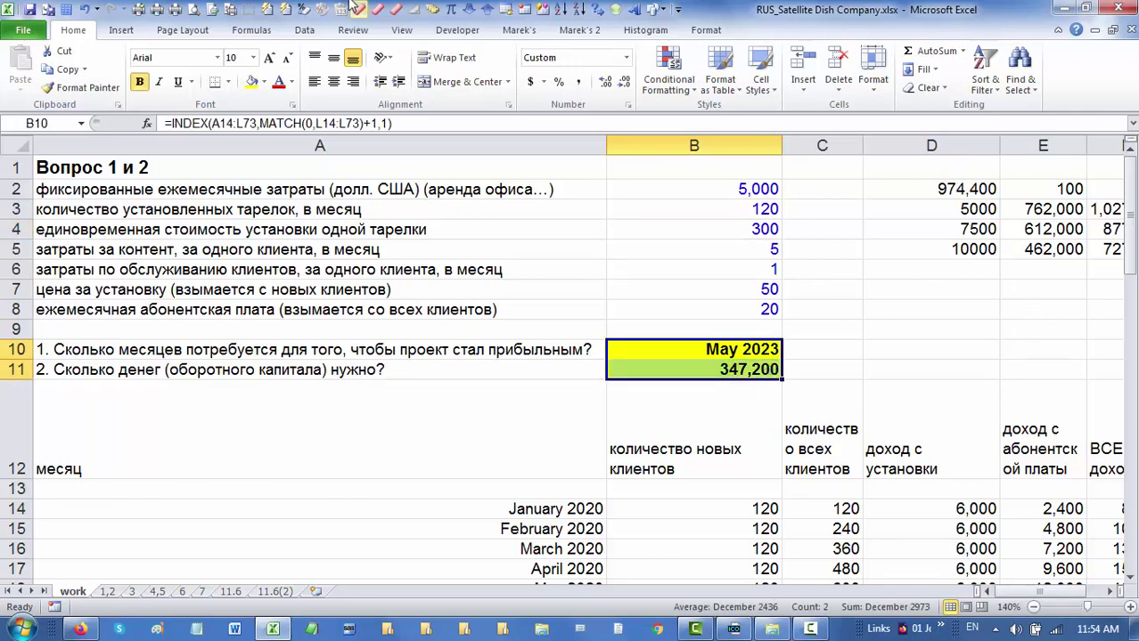
left_click(84, 9)
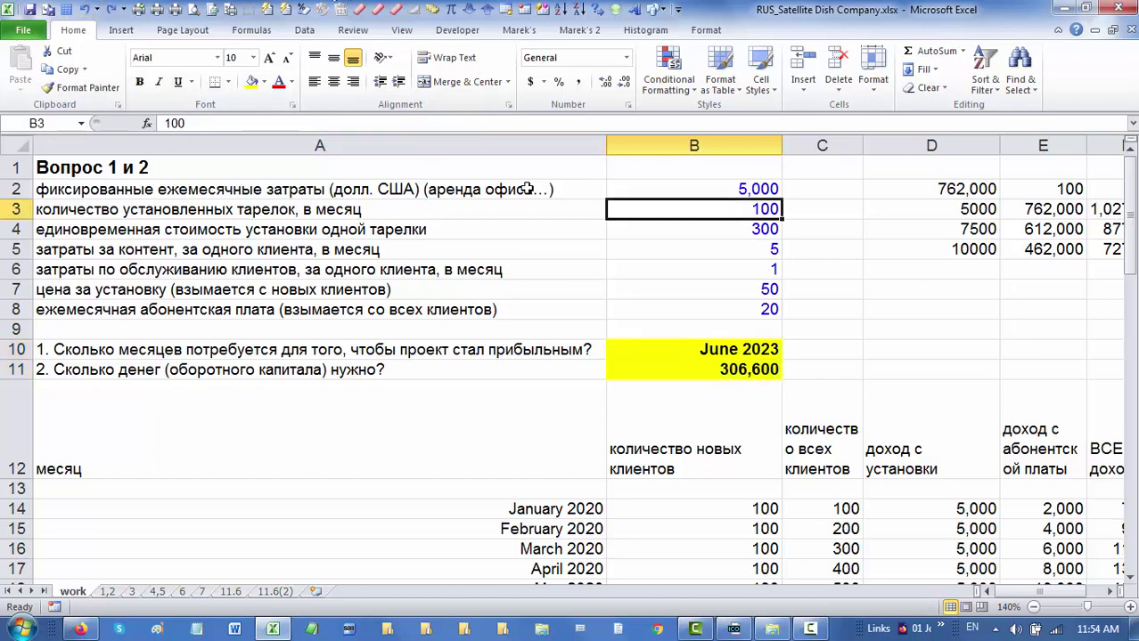
left_click_drag(579, 190, 737, 310)
mouse_move(590, 350)
left_mouse_down()
mouse_move(673, 356)
mouse_move(673, 371)
left_mouse_up()
left_click(457, 456)
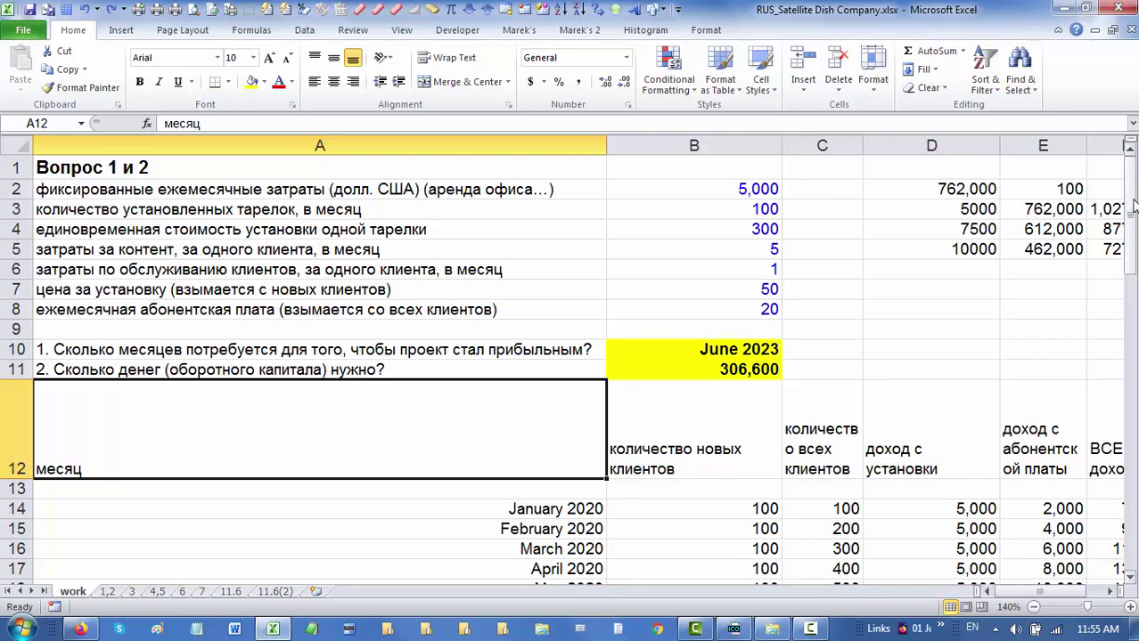
mouse_move(1134, 221)
left_mouse_down()
mouse_move(1134, 252)
mouse_move(1134, 233)
left_mouse_up()
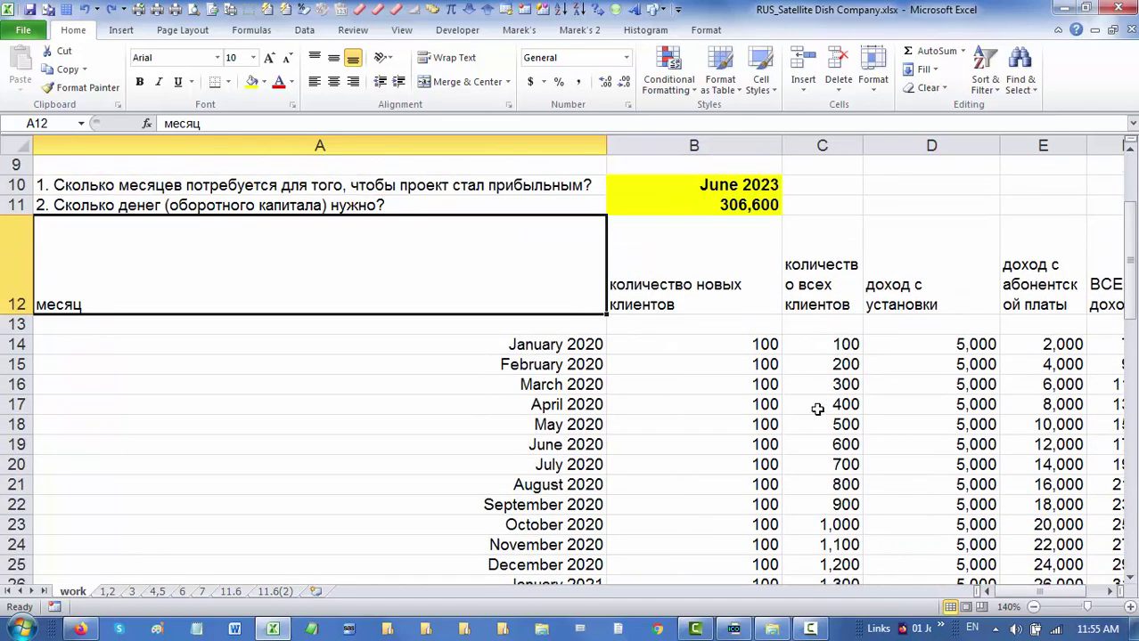
left_click(684, 349)
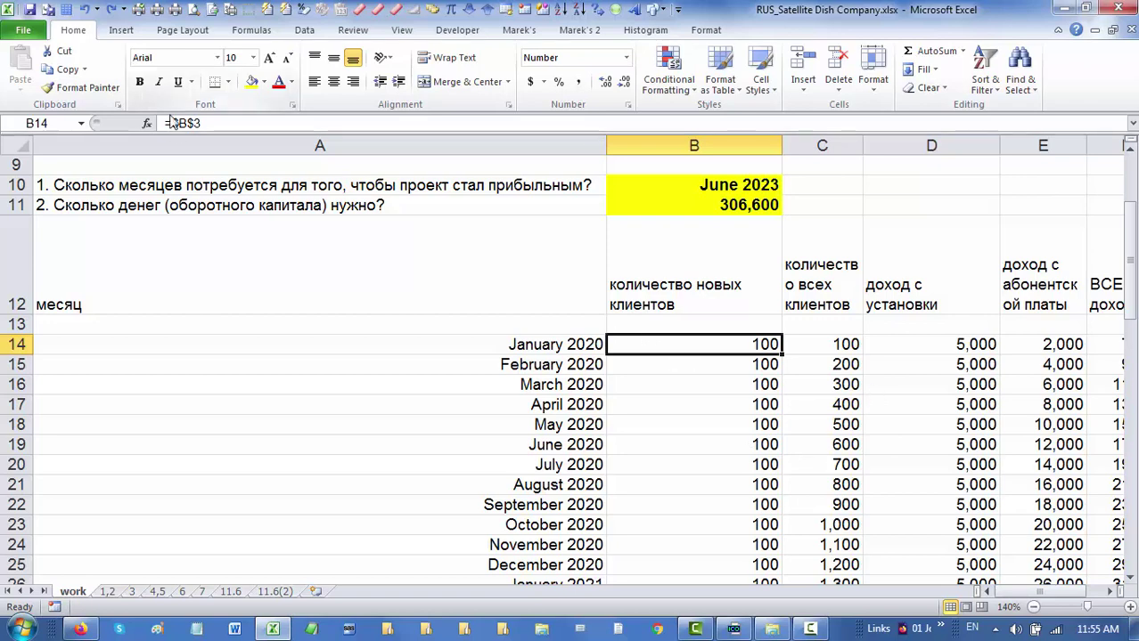
left_click(833, 344)
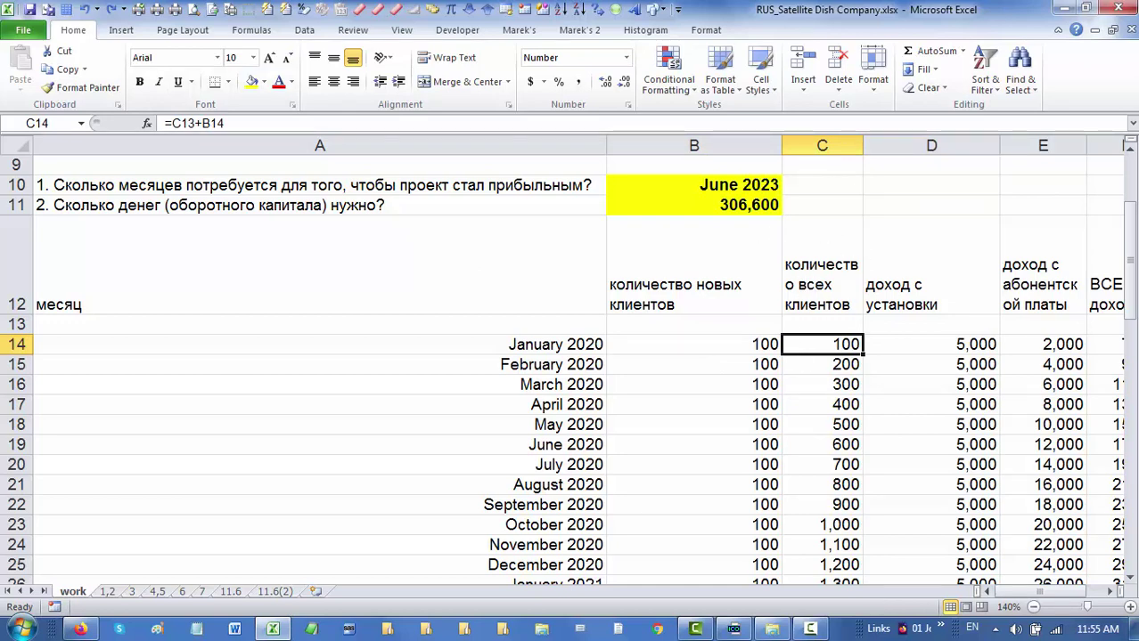
left_click_drag(1134, 297, 1131, 249)
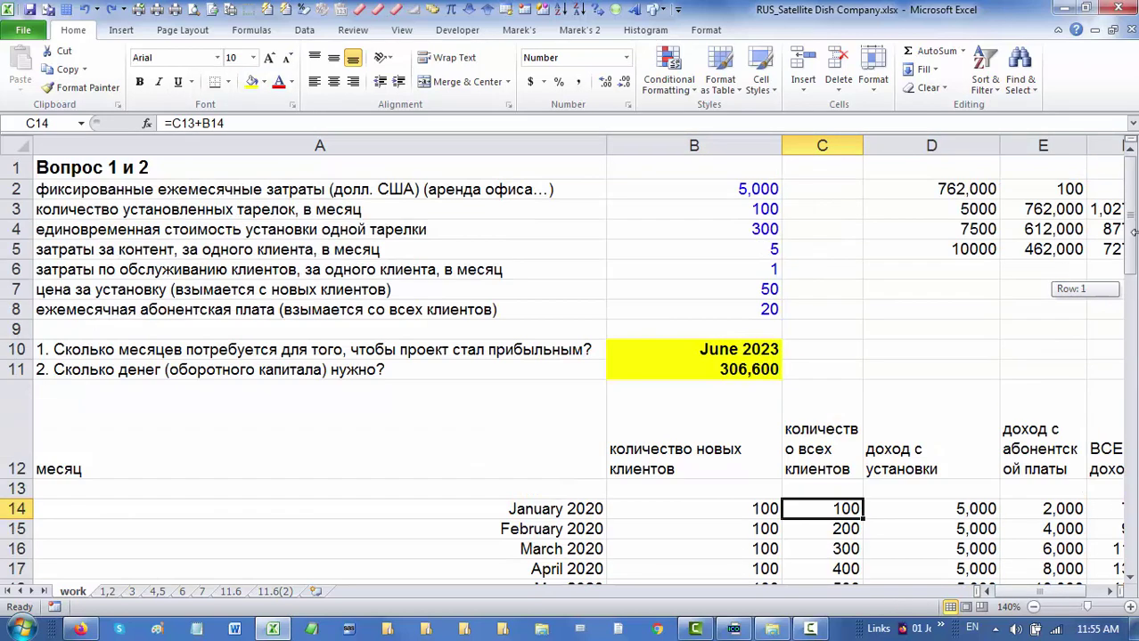
left_click(968, 508)
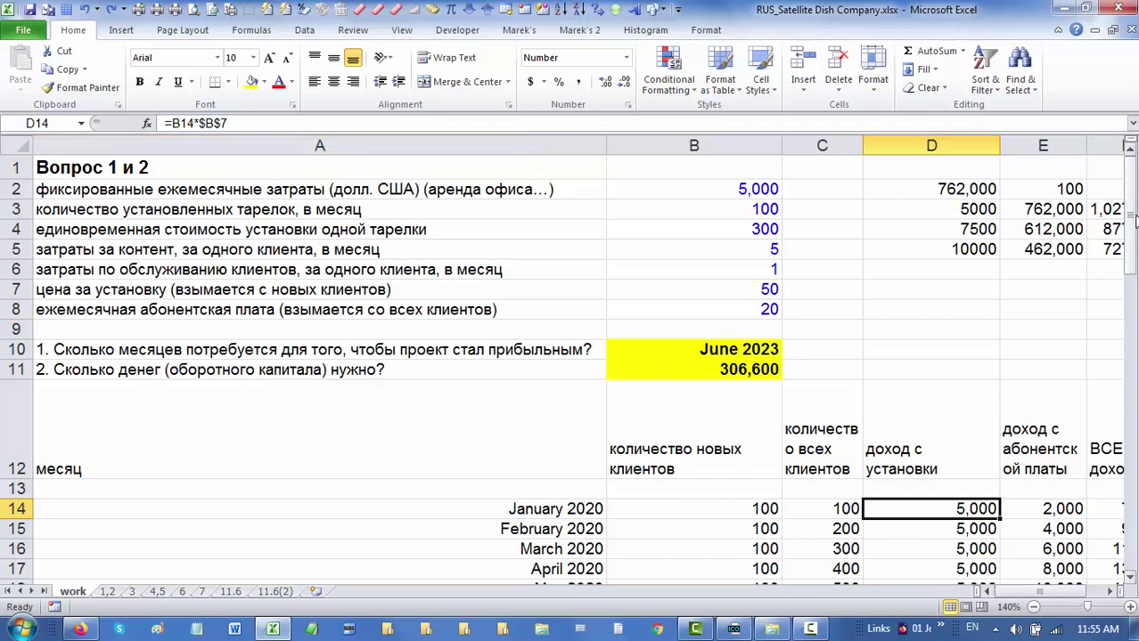
left_click_drag(1130, 218, 1130, 234)
left_click_drag(661, 304, 905, 505)
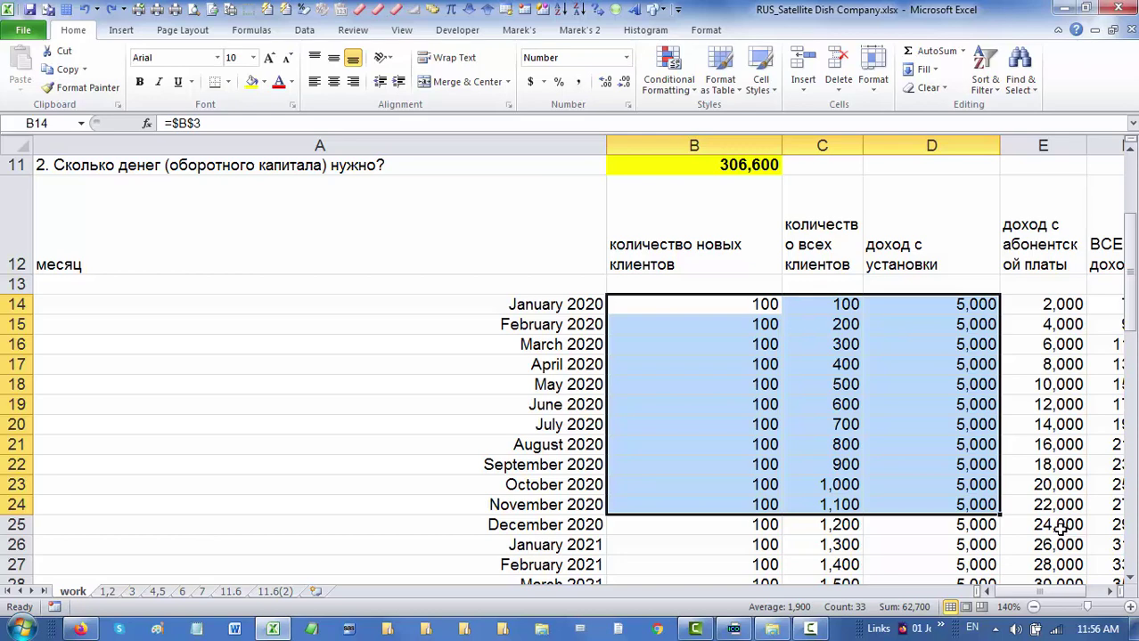
left_click(987, 420)
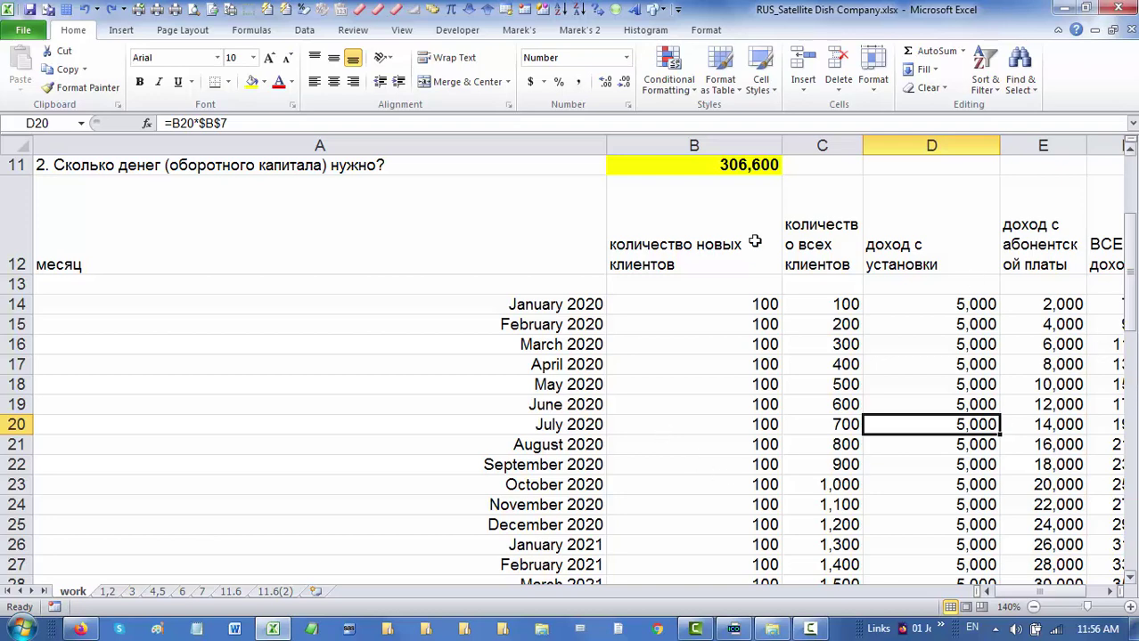
left_click_drag(1134, 282, 1133, 226)
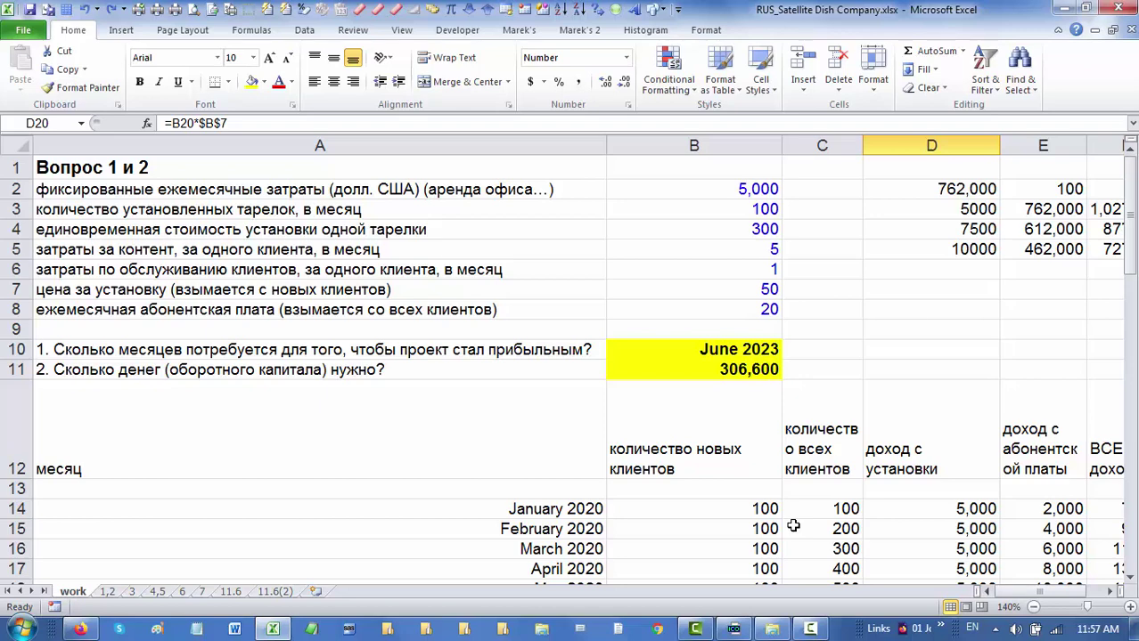
left_click(745, 350)
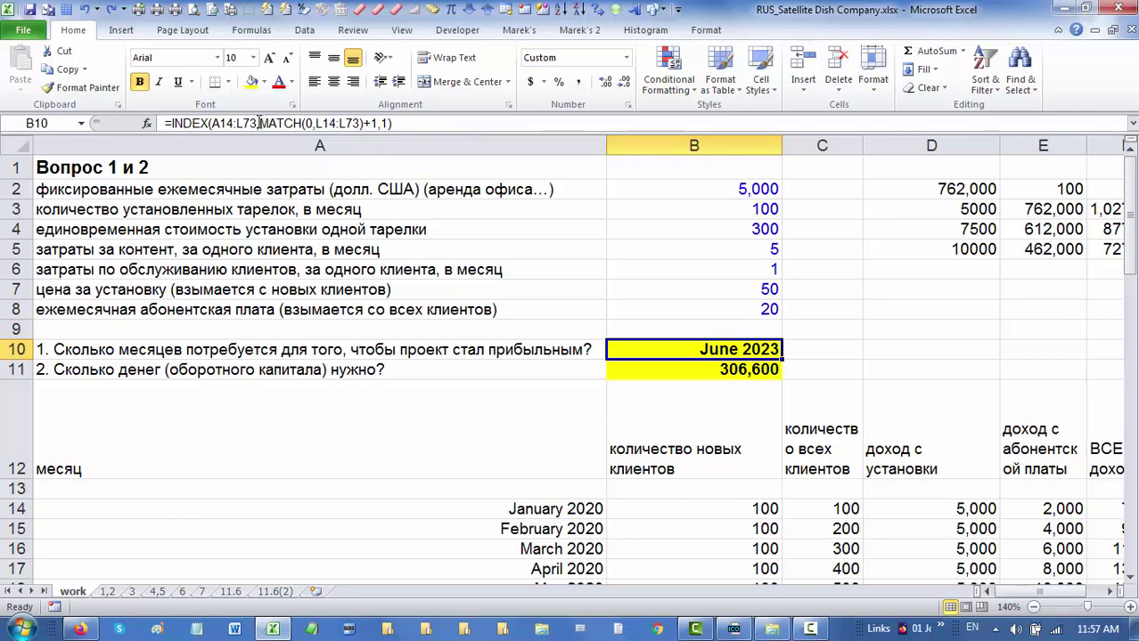
left_click_drag(259, 123, 392, 123)
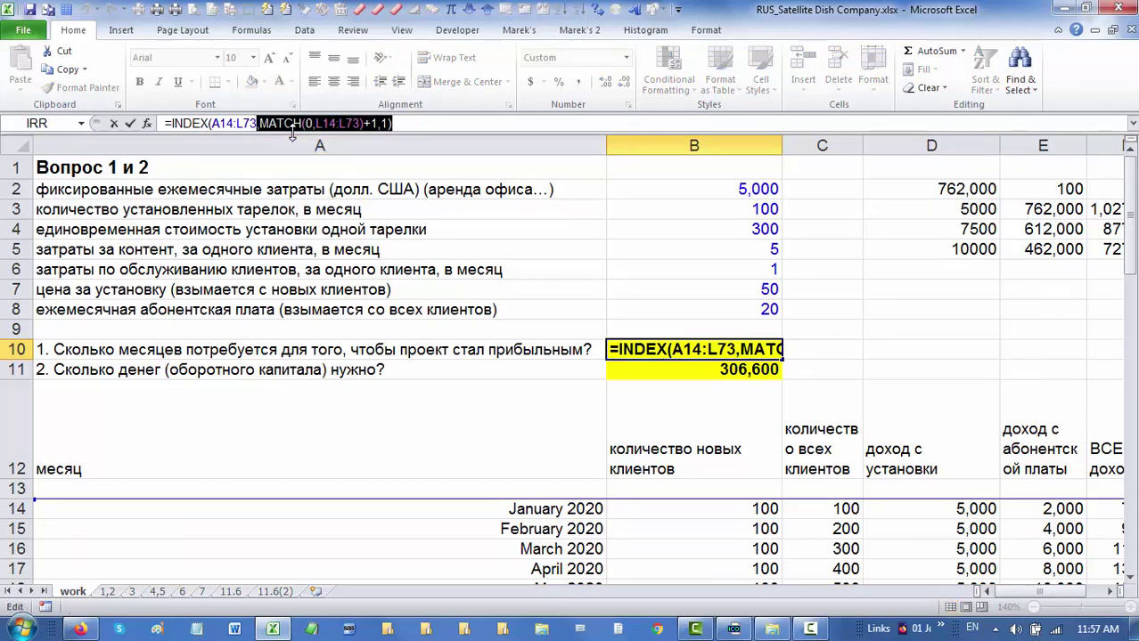
left_click_drag(259, 123, 378, 123)
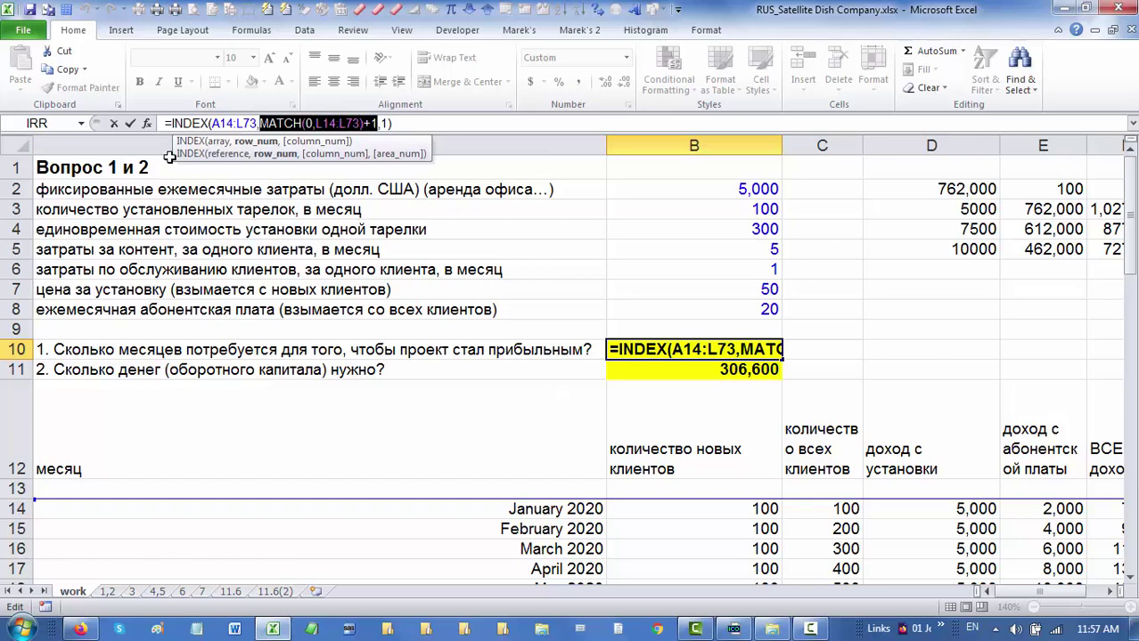
left_click(170, 122)
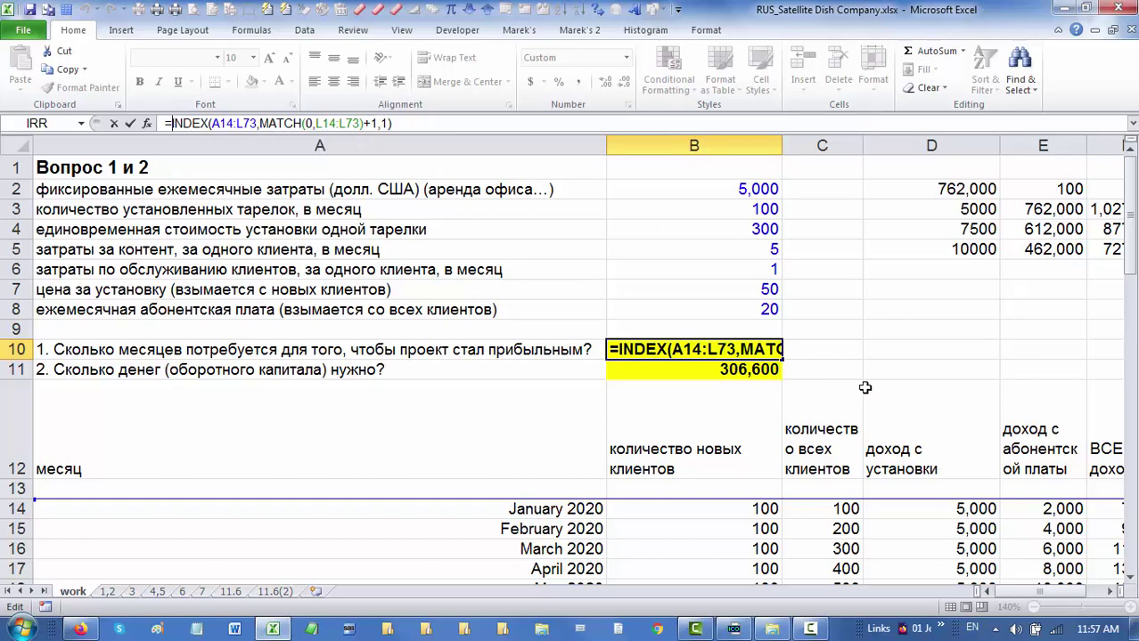
left_click(844, 350)
key("Escape")
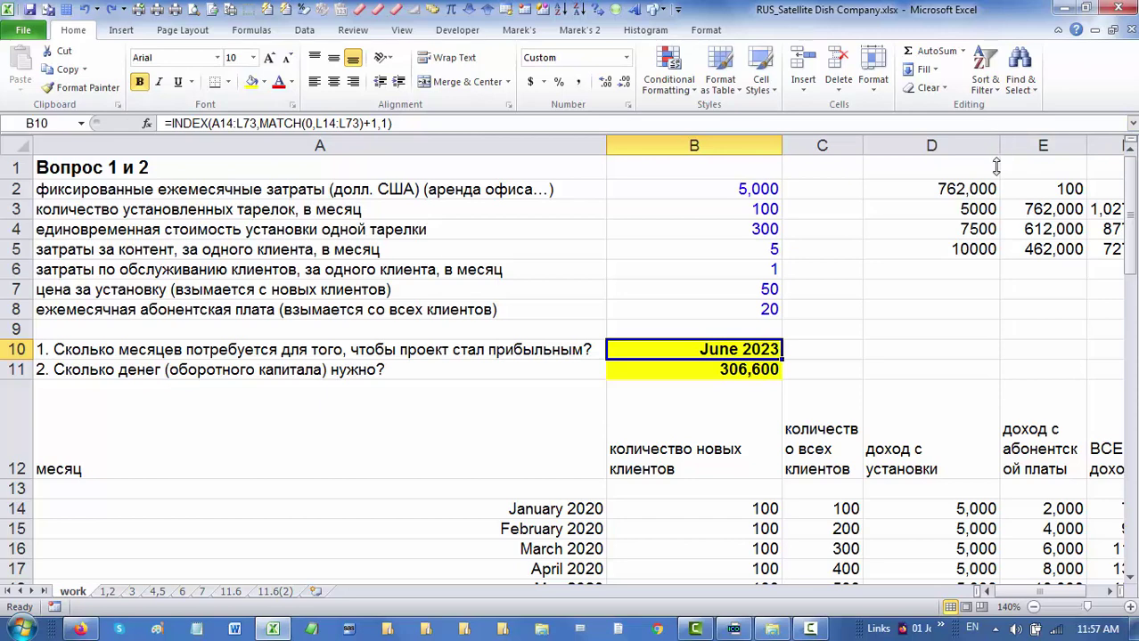
left_click_drag(1001, 133, 1001, 258)
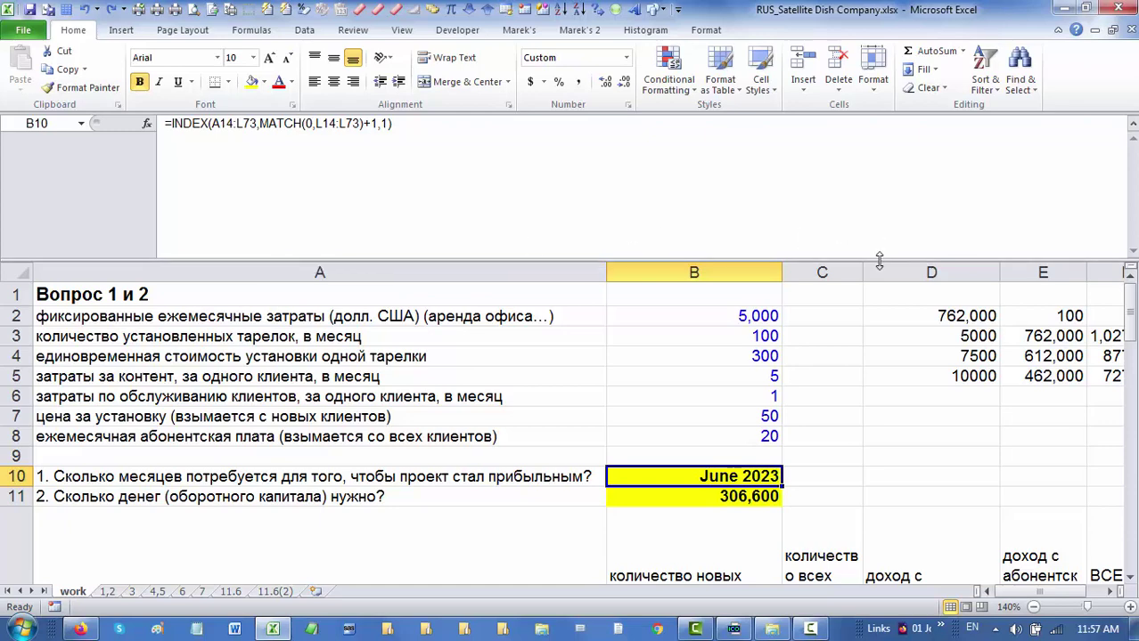
left_click_drag(878, 260, 903, 232)
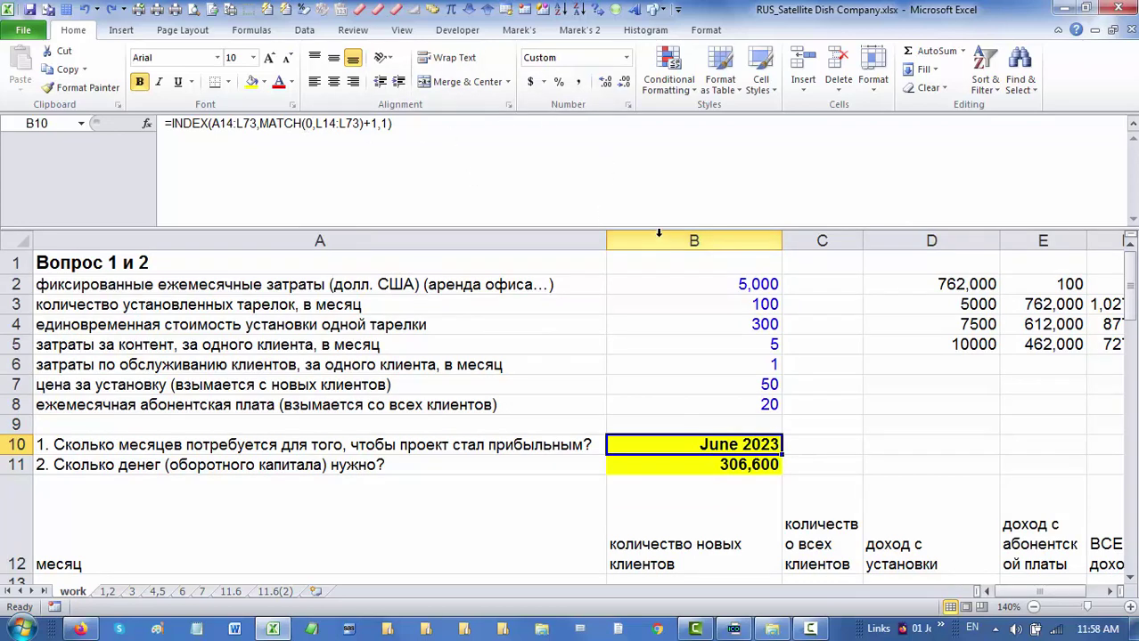
left_click_drag(662, 228, 674, 132)
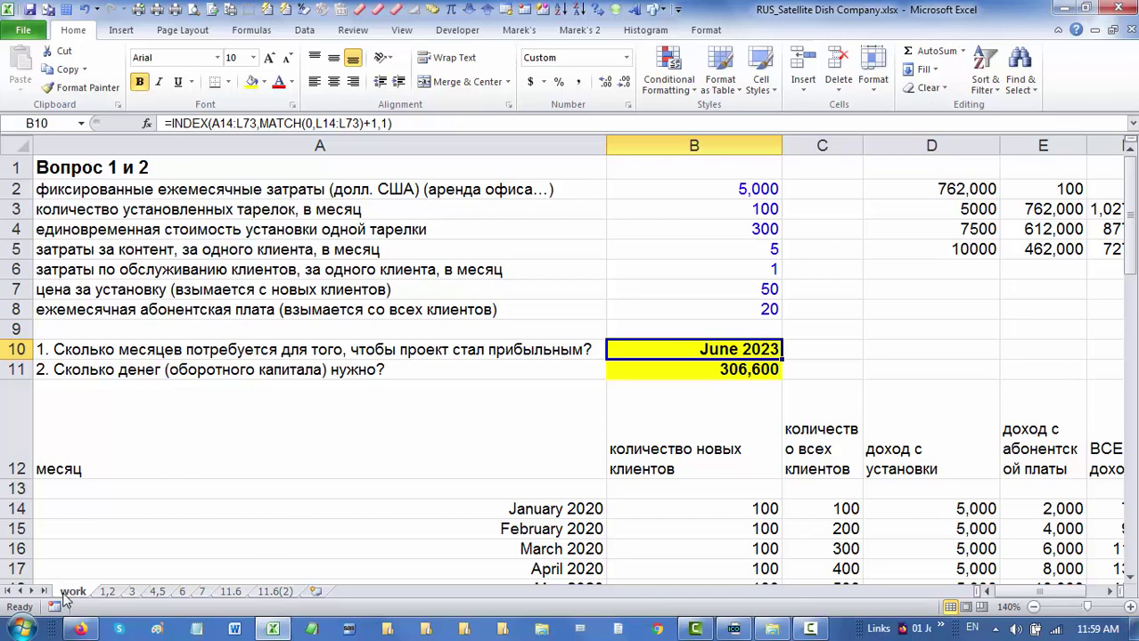
left_click(87, 169)
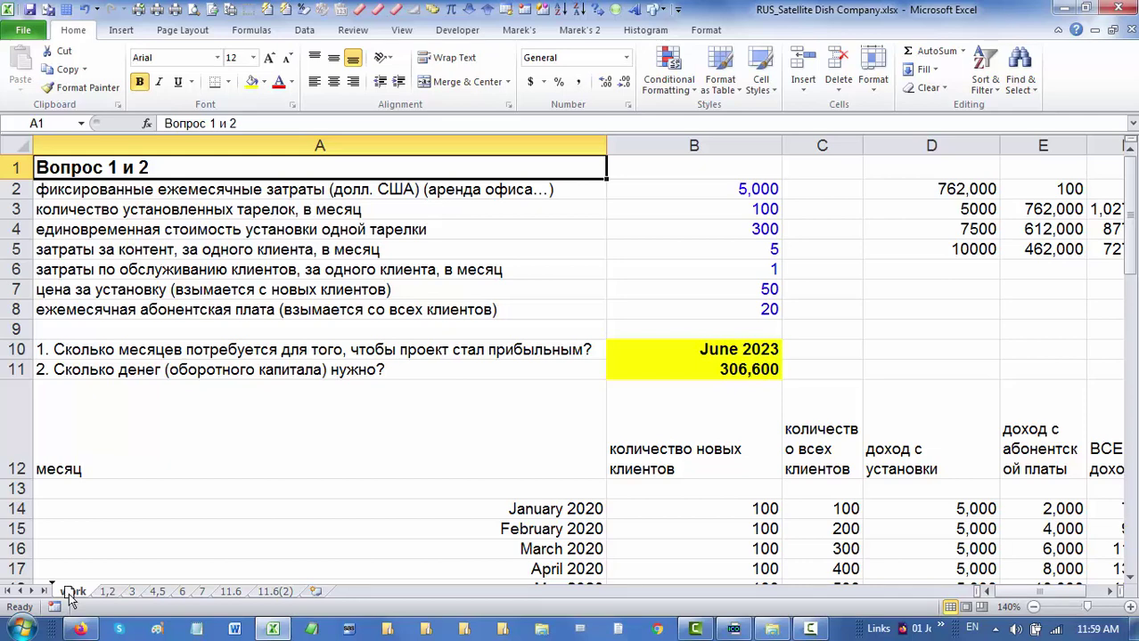
left_click_drag(71, 597, 114, 585)
left_click_drag(114, 585, 75, 599)
left_click_drag(75, 594, 153, 594)
mouse_move(153, 594)
left_mouse_down()
mouse_move(133, 594)
mouse_move(191, 595)
mouse_move(93, 595)
mouse_move(108, 595)
left_mouse_up()
Copy the work sheet and compare the original with its copy
left_click_drag(108, 595, 107, 595)
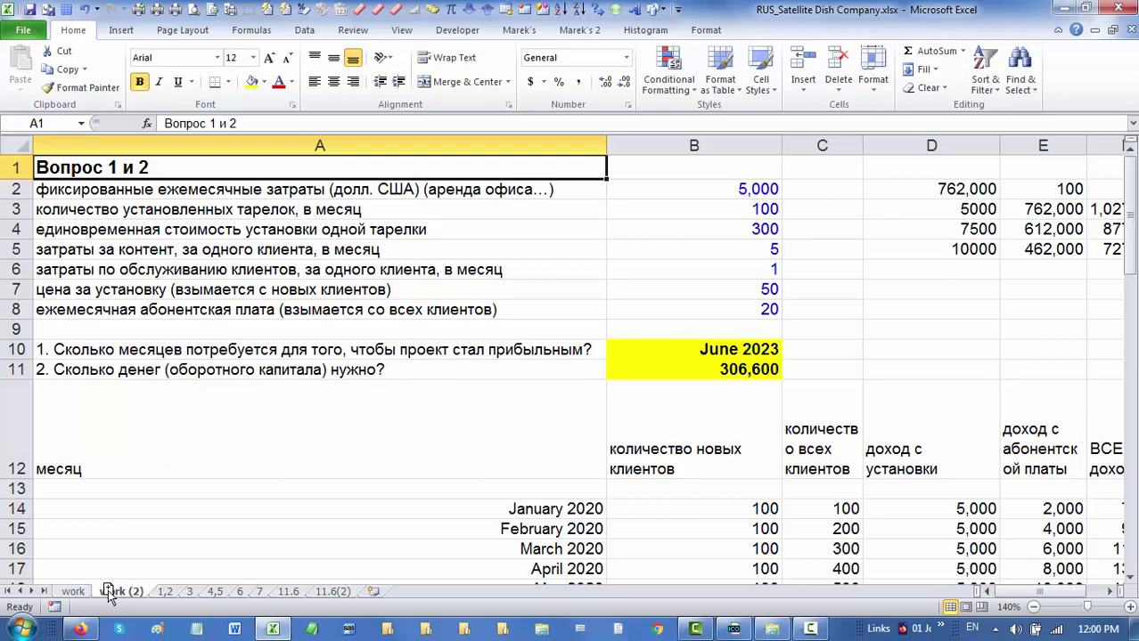
key("ctrl+Page_Up")
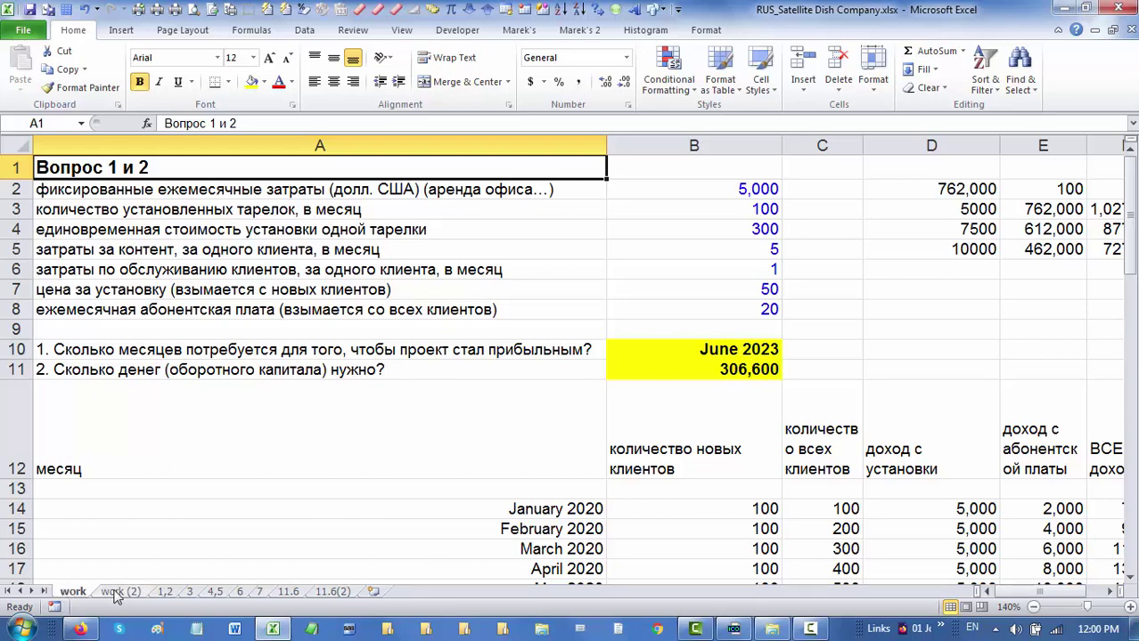
left_click(114, 595)
left_click(73, 595)
left_click(124, 596)
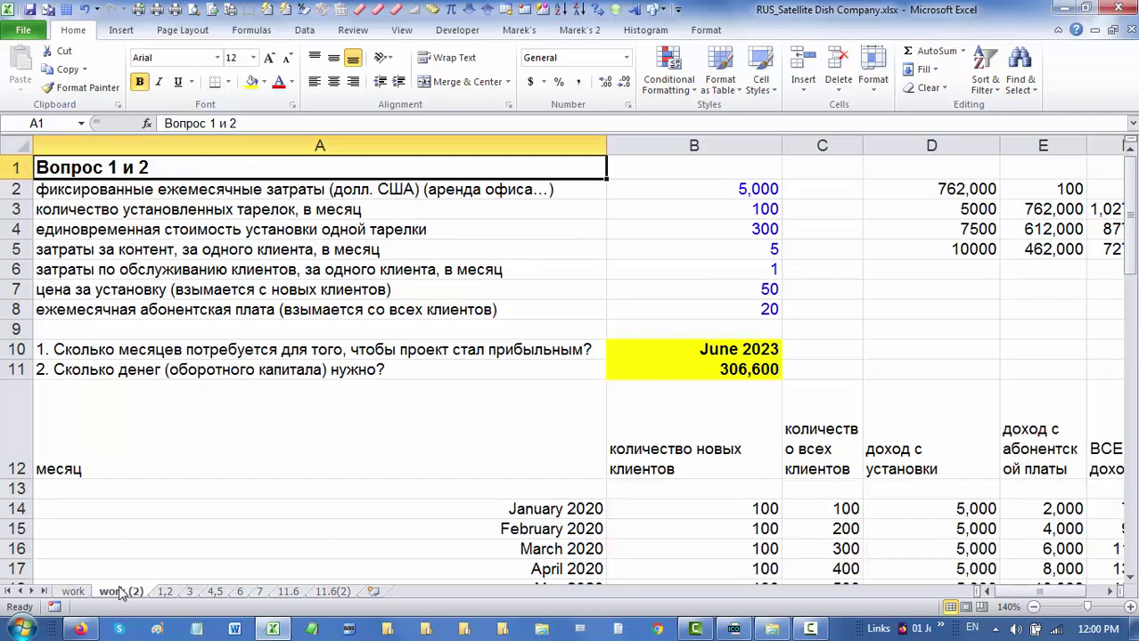
left_click(73, 592)
Rename the original sheet 'work 1,2' and the copy 'work 3'
double_click(73, 593)
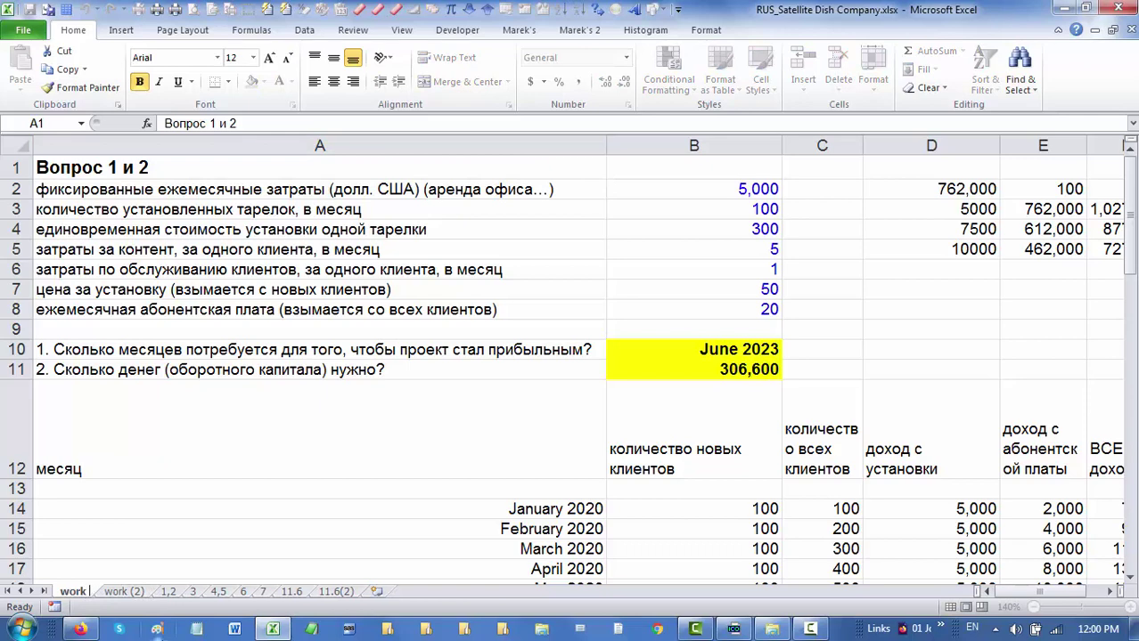
type(" 1,2")
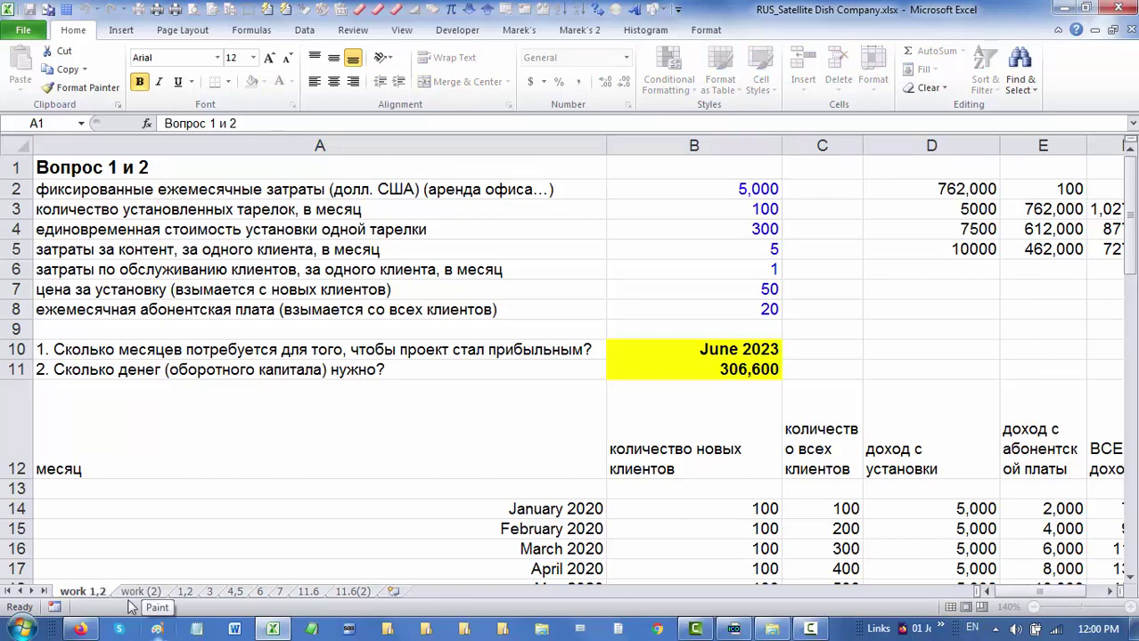
left_click(153, 592)
type("work 3")
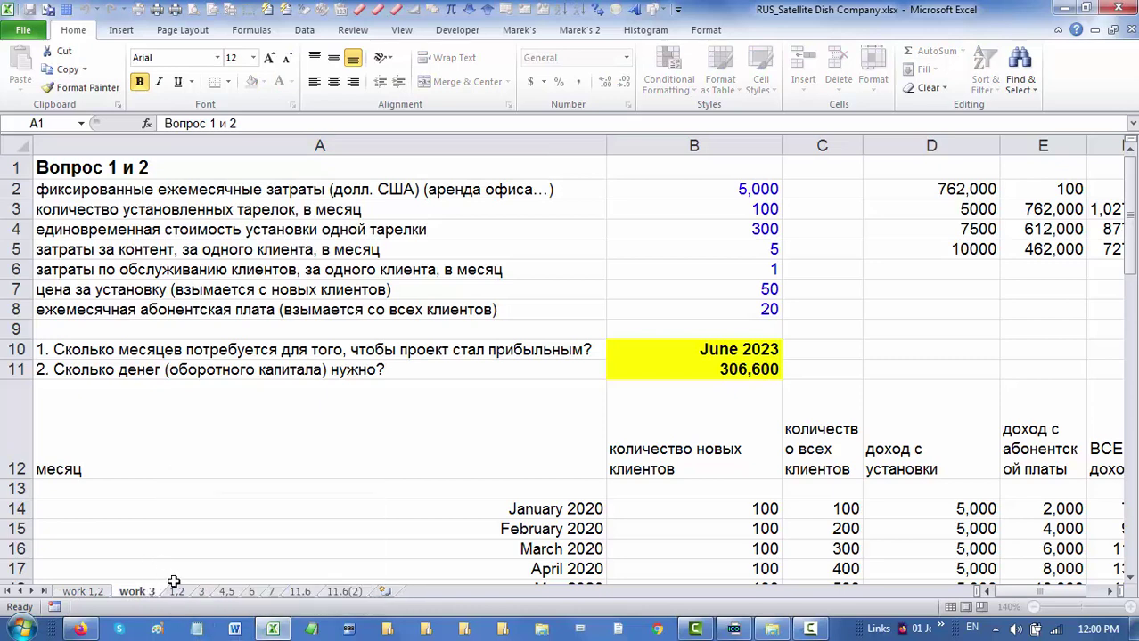
key("Return")
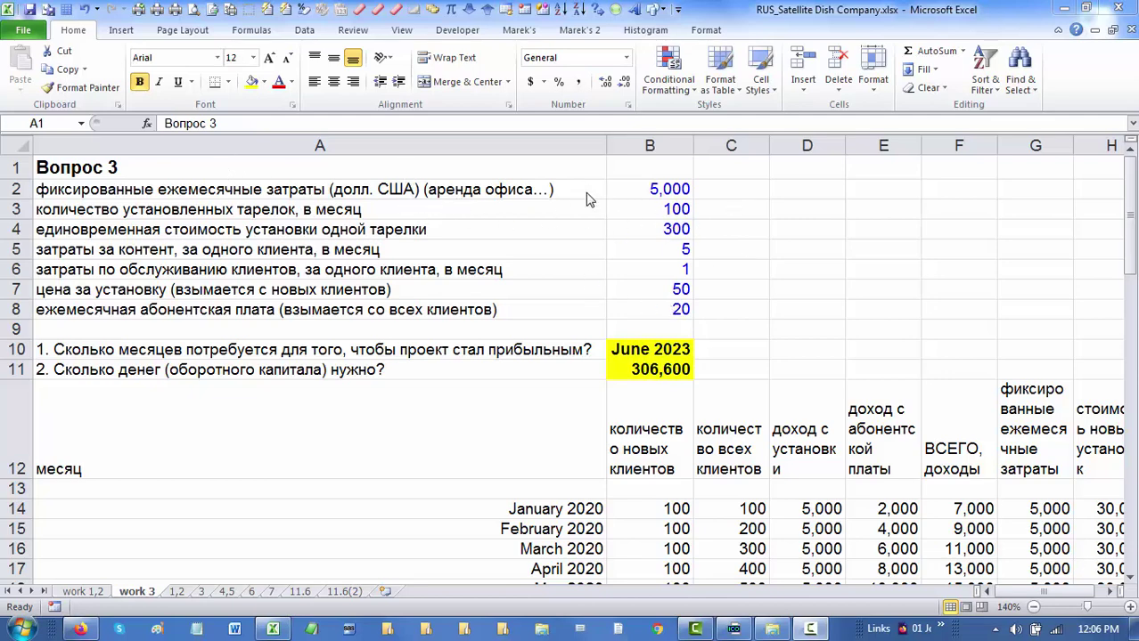
mouse_move(585, 190)
left_mouse_down()
mouse_move(655, 194)
mouse_move(686, 372)
left_mouse_up()
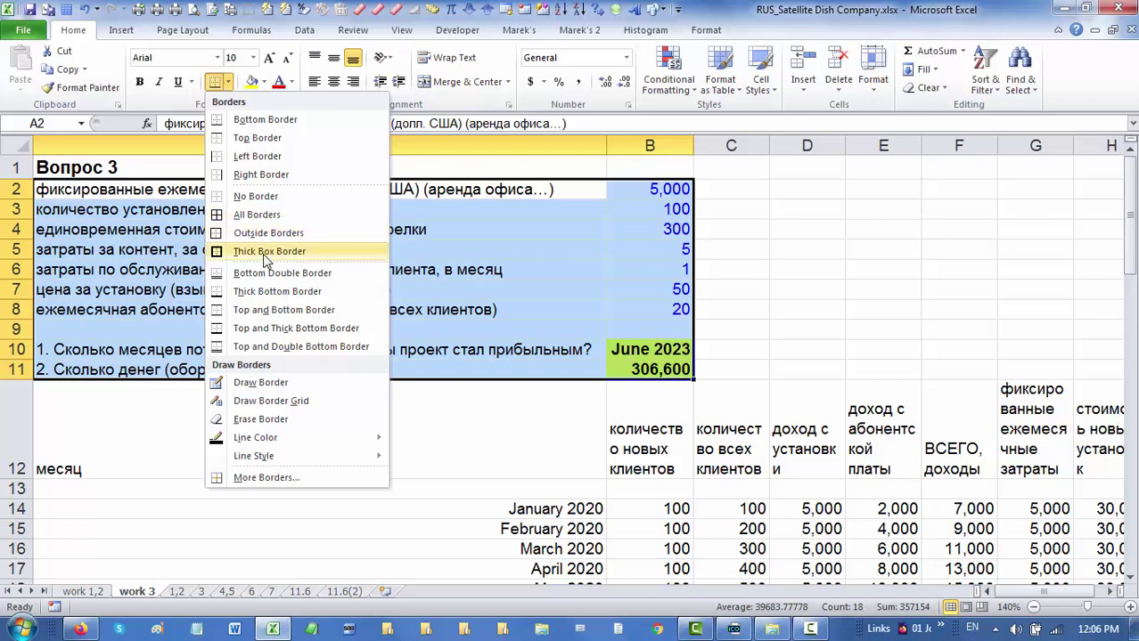
left_click(265, 252)
left_click_drag(623, 190, 657, 378)
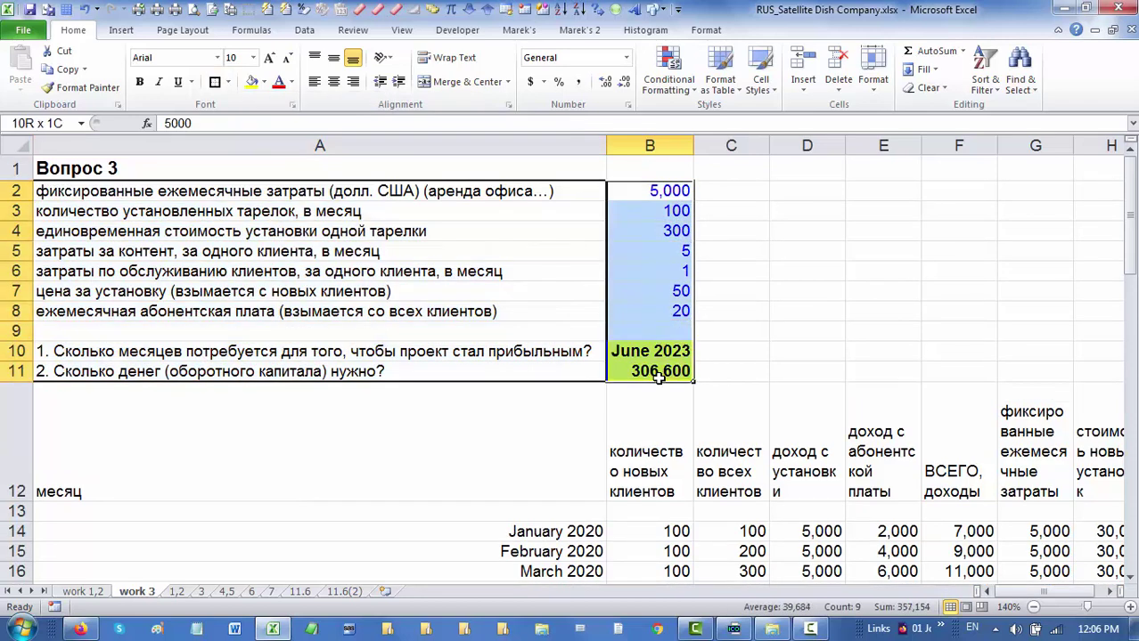
left_click(214, 81)
left_click(807, 337)
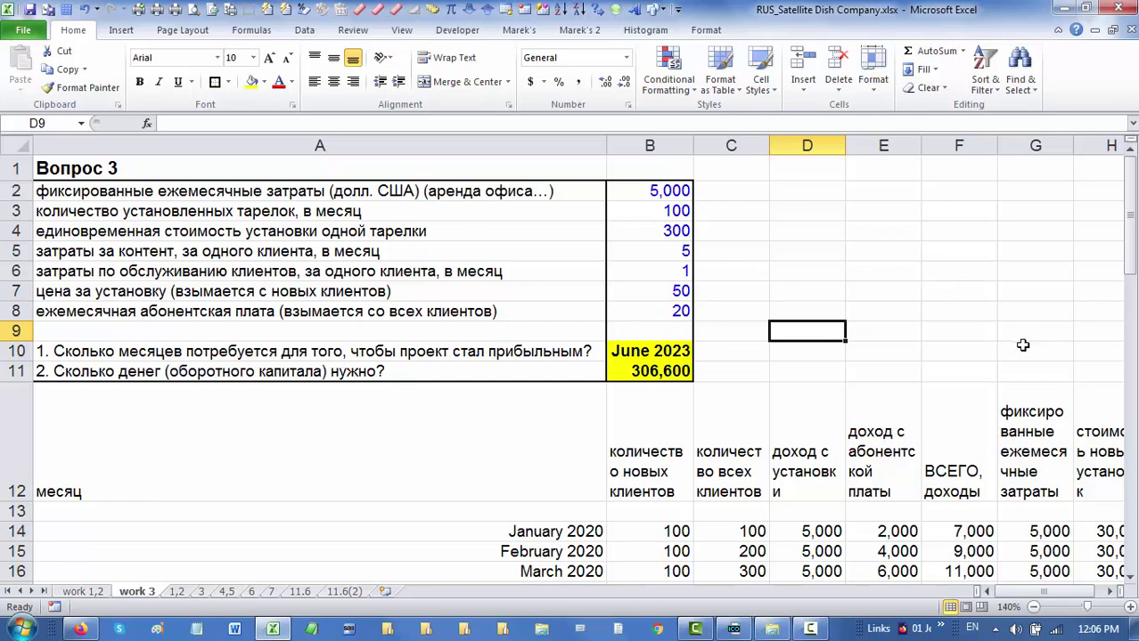
left_click(85, 11)
left_click(85, 11)
left_click(767, 376)
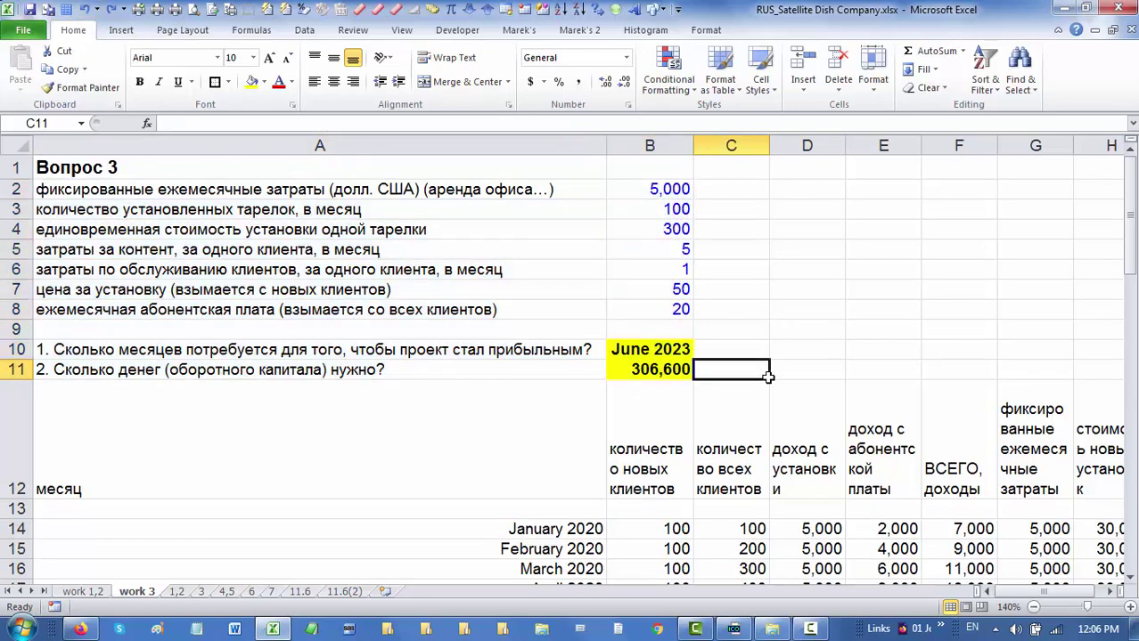
left_click(416, 172)
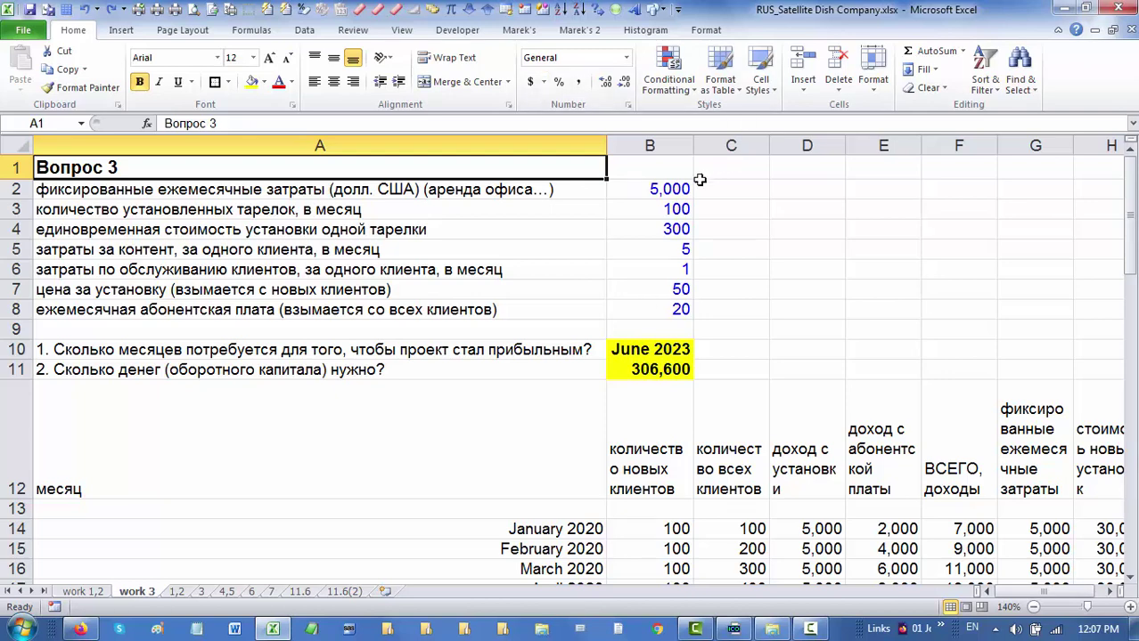
Apply Comma Style to B2 so it reads 5,000, then review B2:B8 and B12
left_click(682, 188)
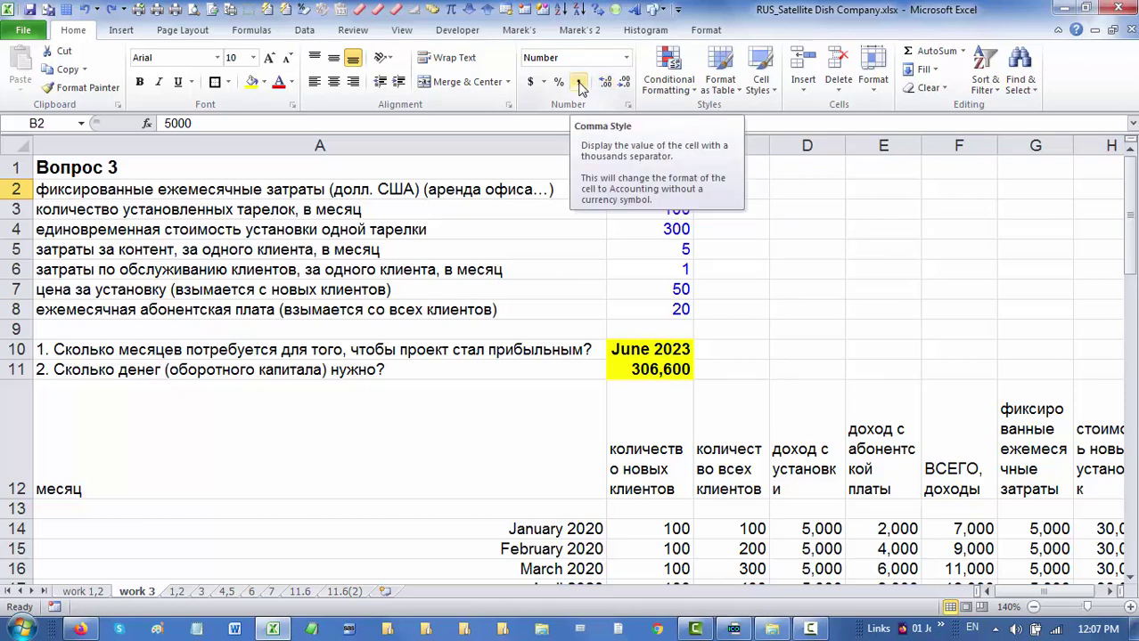
left_click(579, 82)
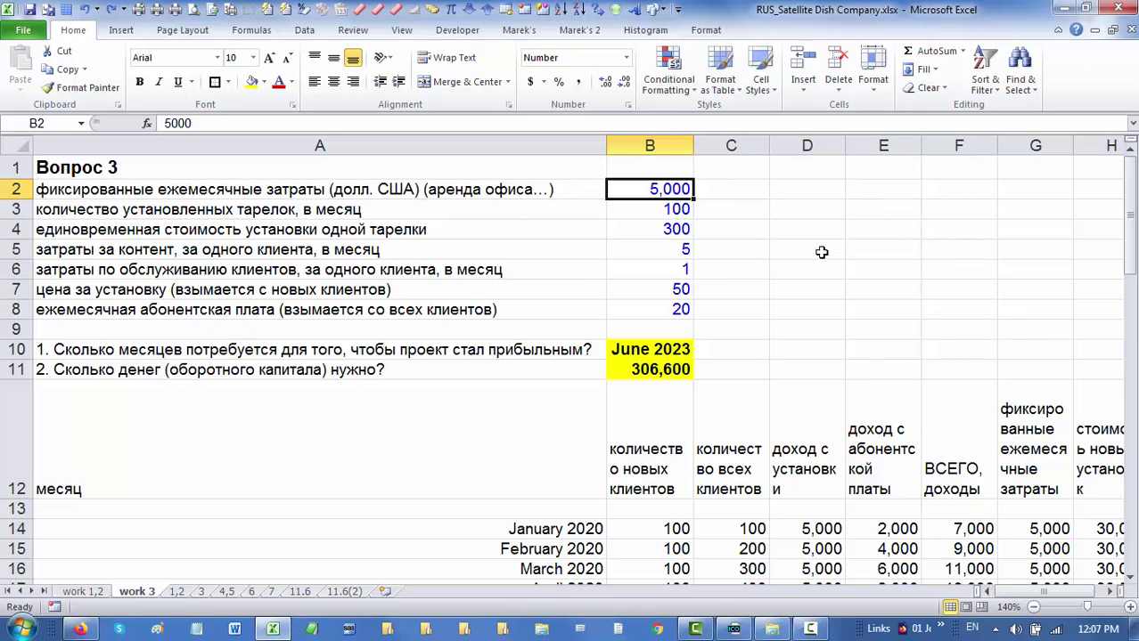
left_click_drag(670, 189, 668, 309)
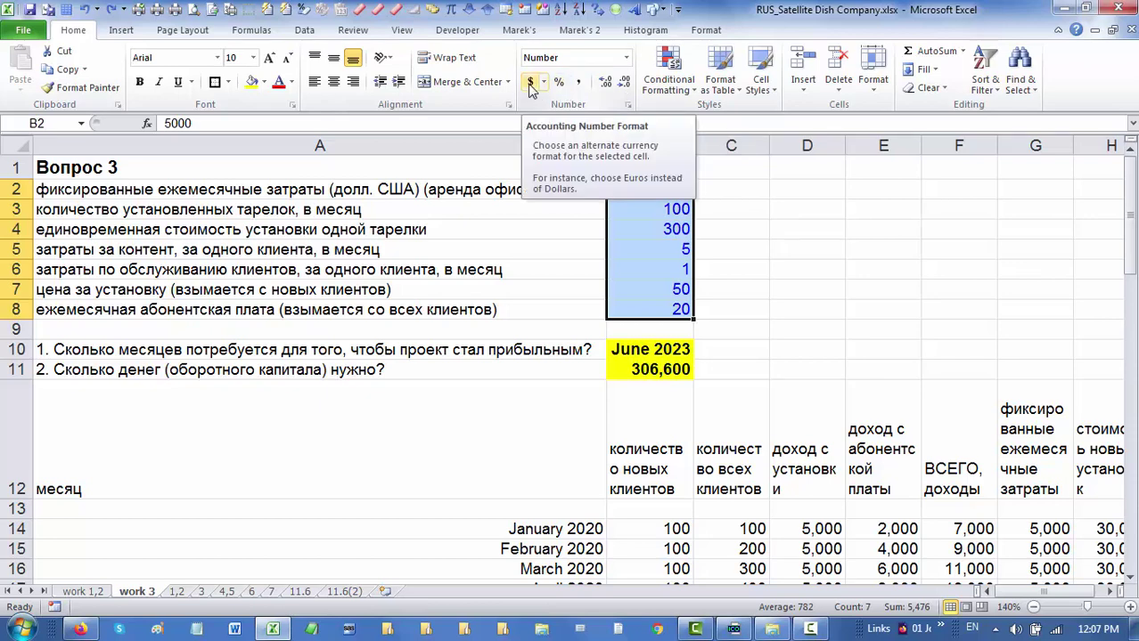
left_click(668, 465)
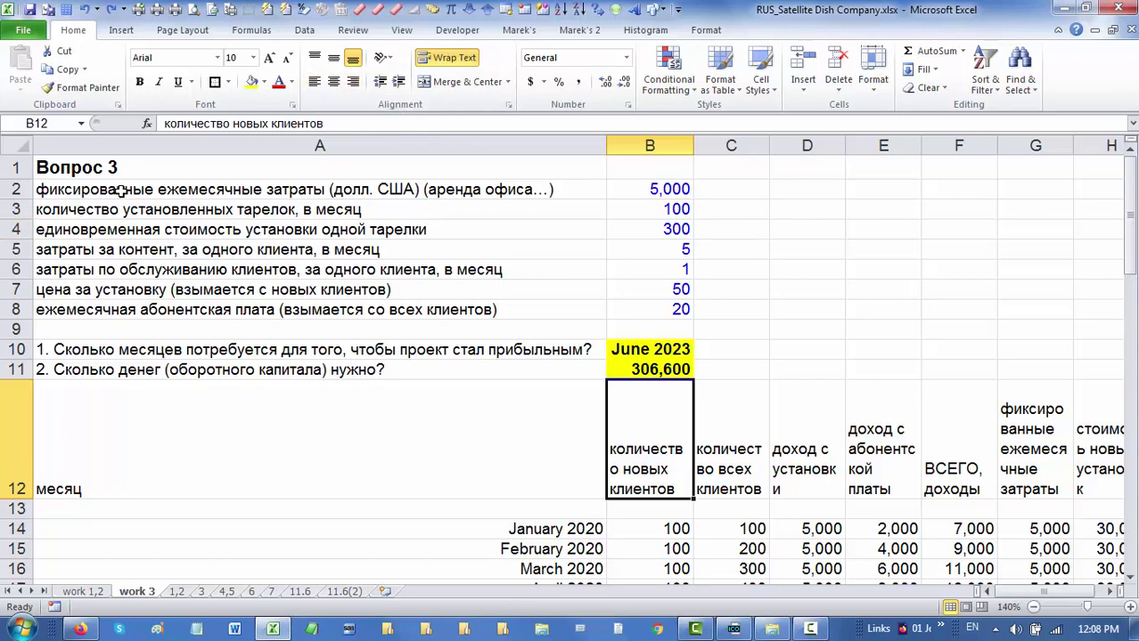
Look over cells A1 and A2 on work 3, then show the work 1,2 sheet
left_click(97, 170)
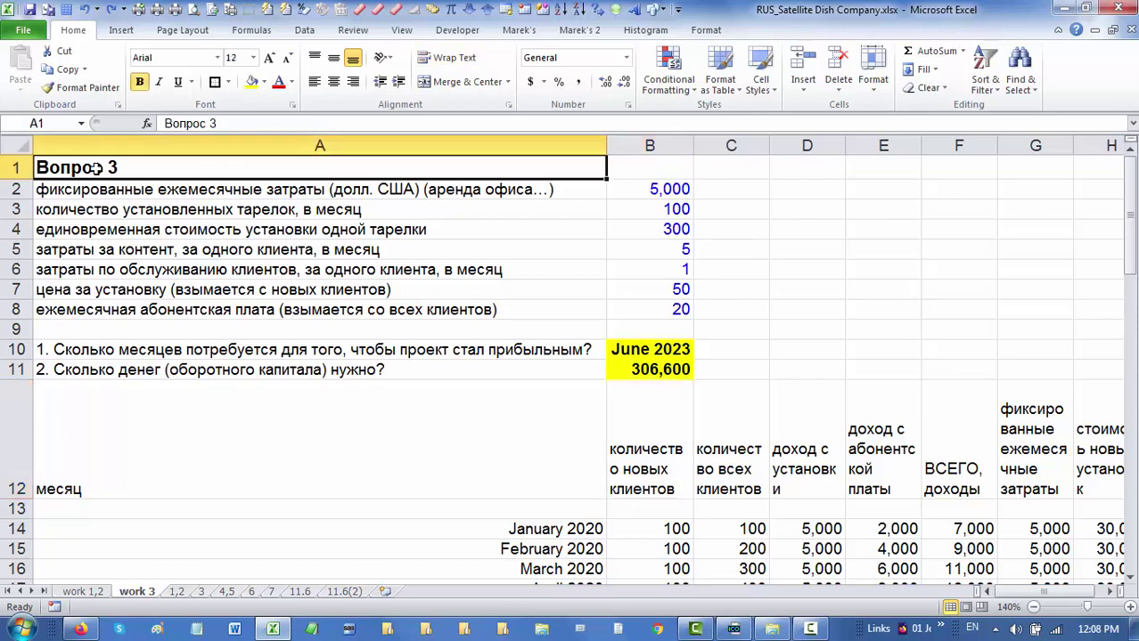
left_click(110, 192)
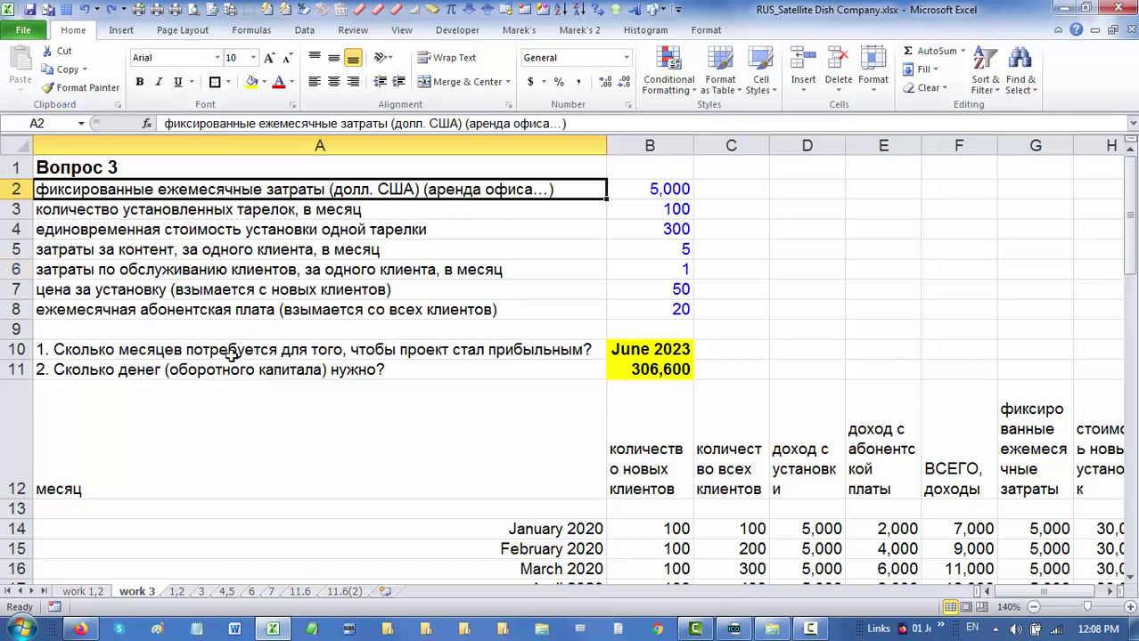
key("Up")
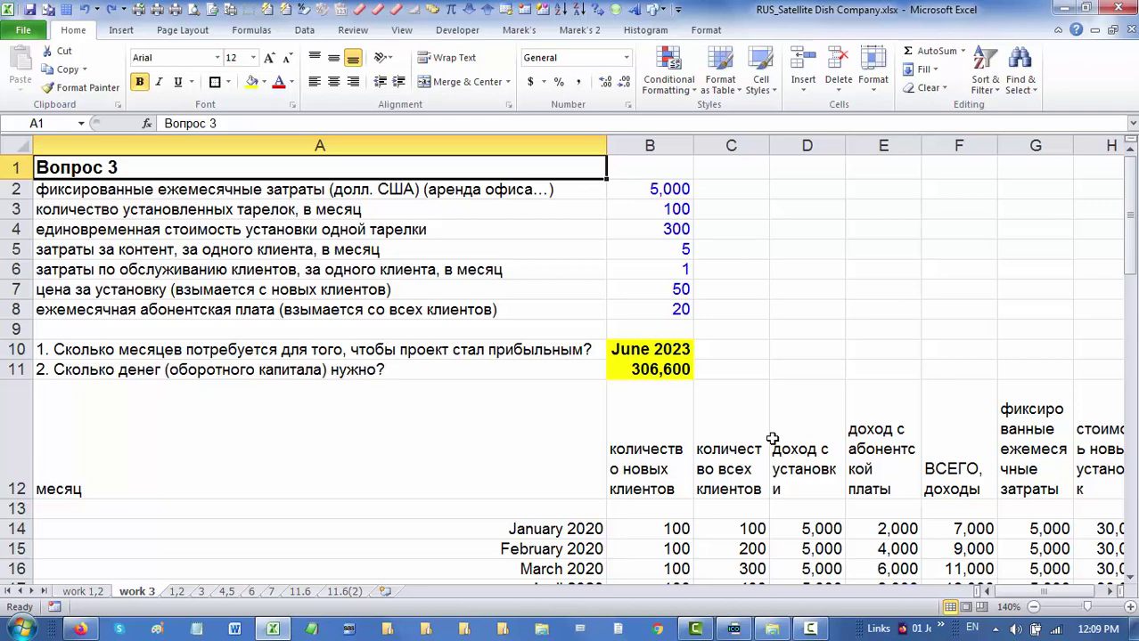
left_click(76, 592)
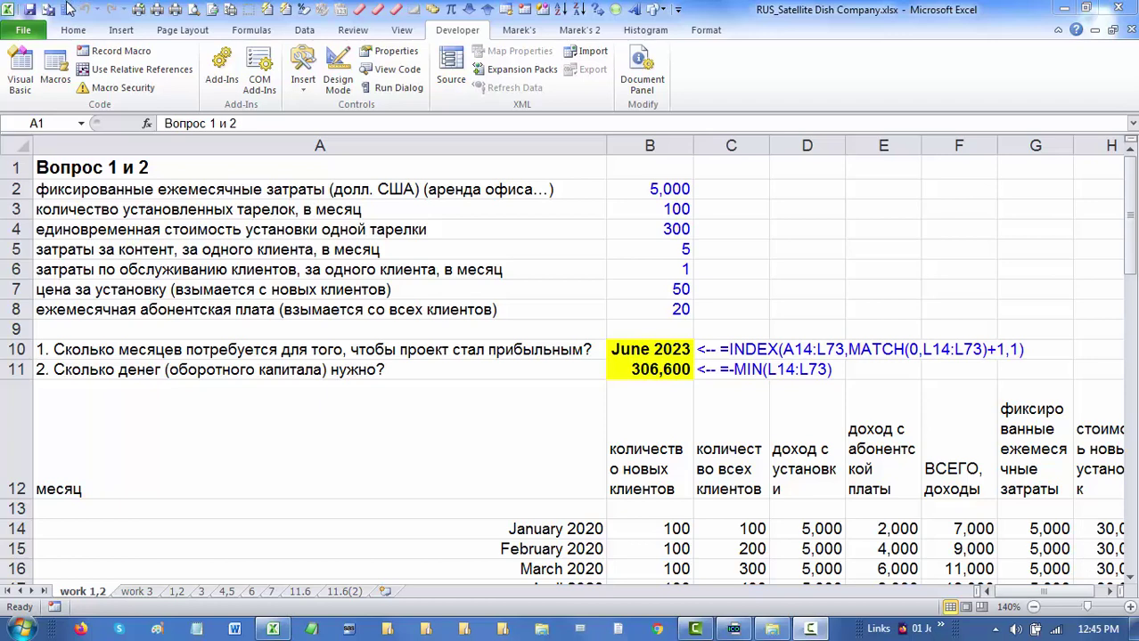
Create a new blank workbook, Book1
left_click(26, 36)
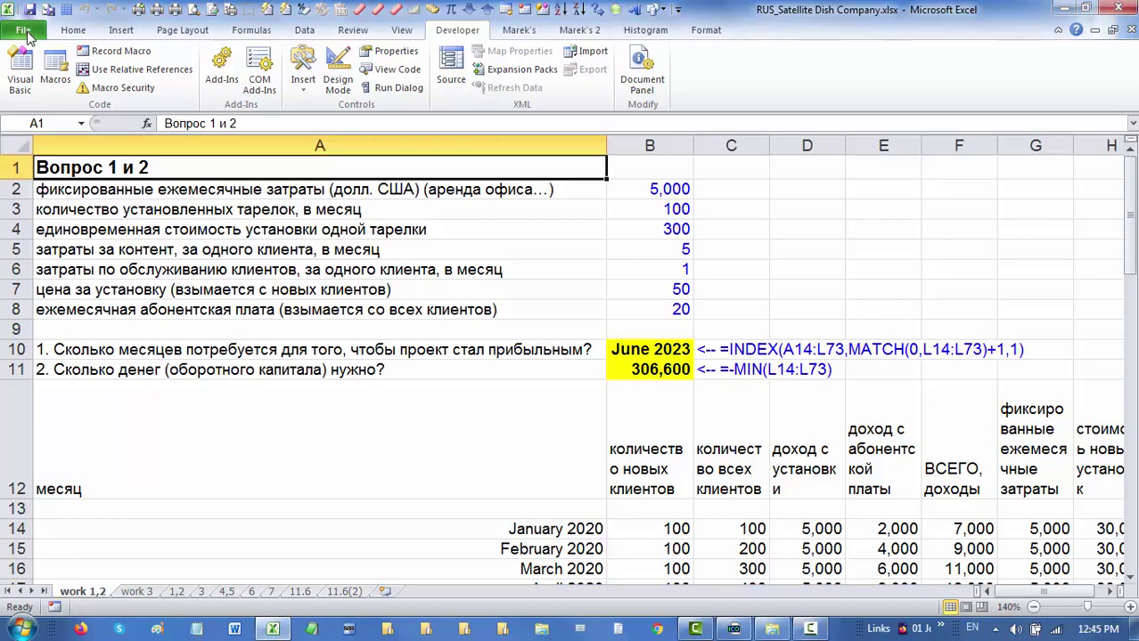
left_click(25, 30)
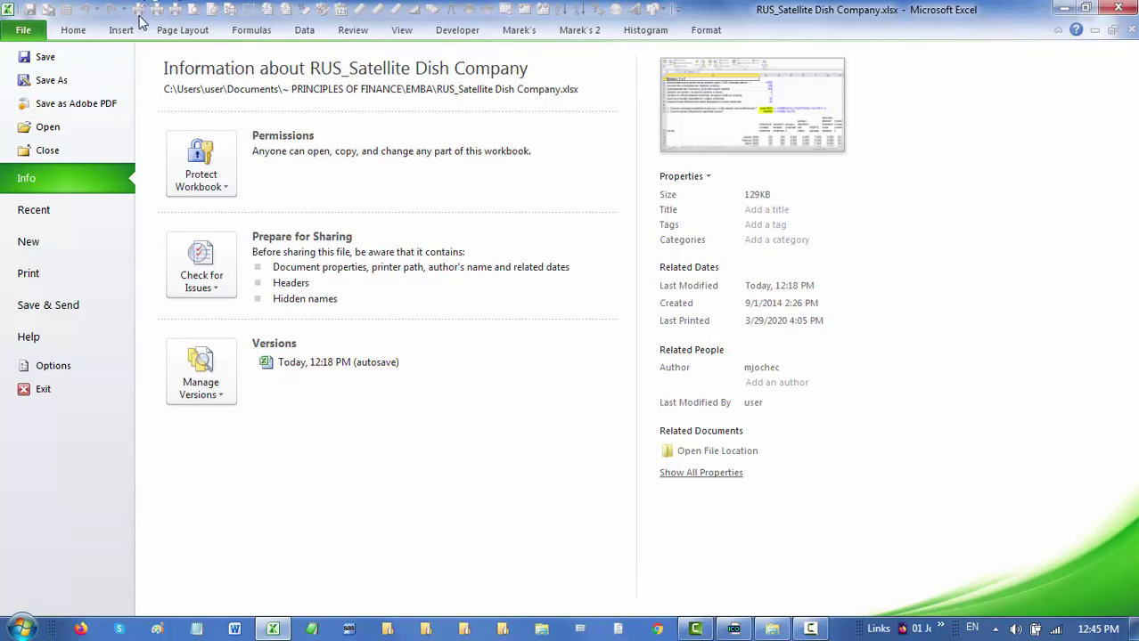
left_click(27, 240)
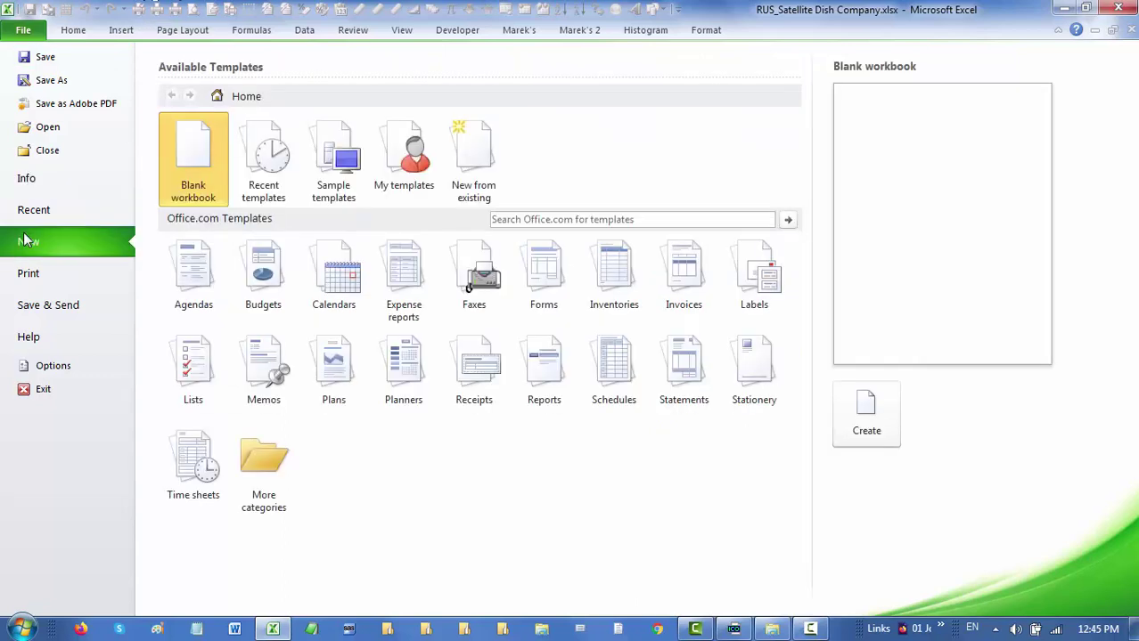
left_click(864, 415)
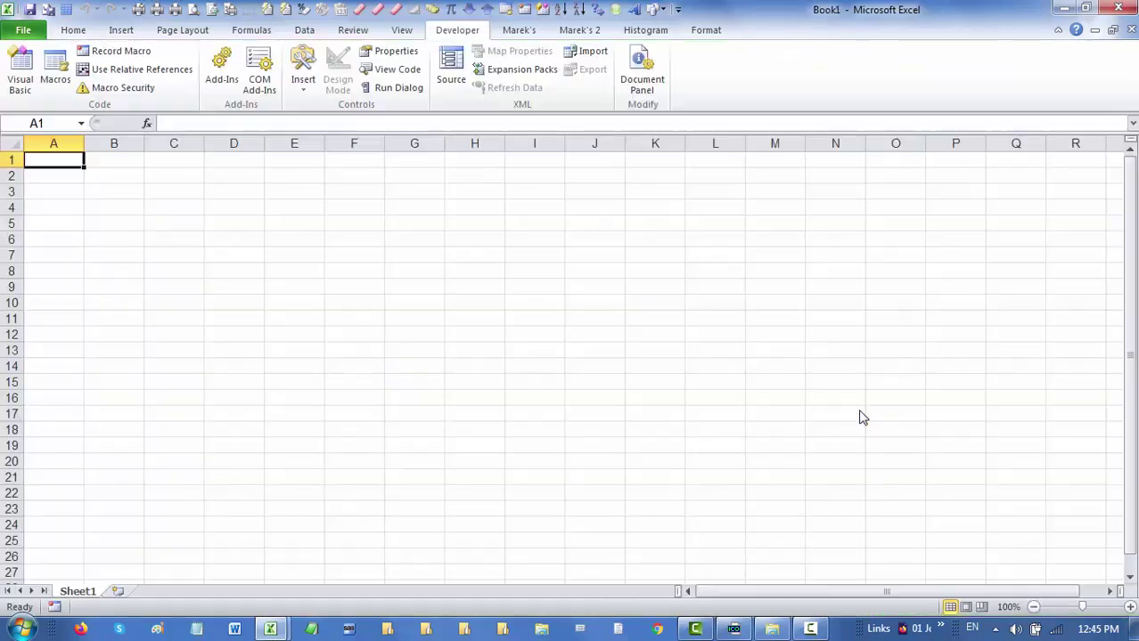
Zoom the sheet to 130% and copy Sheet1 twice as Sheet1 (2) and Sheet1 (3)
left_click(1130, 607)
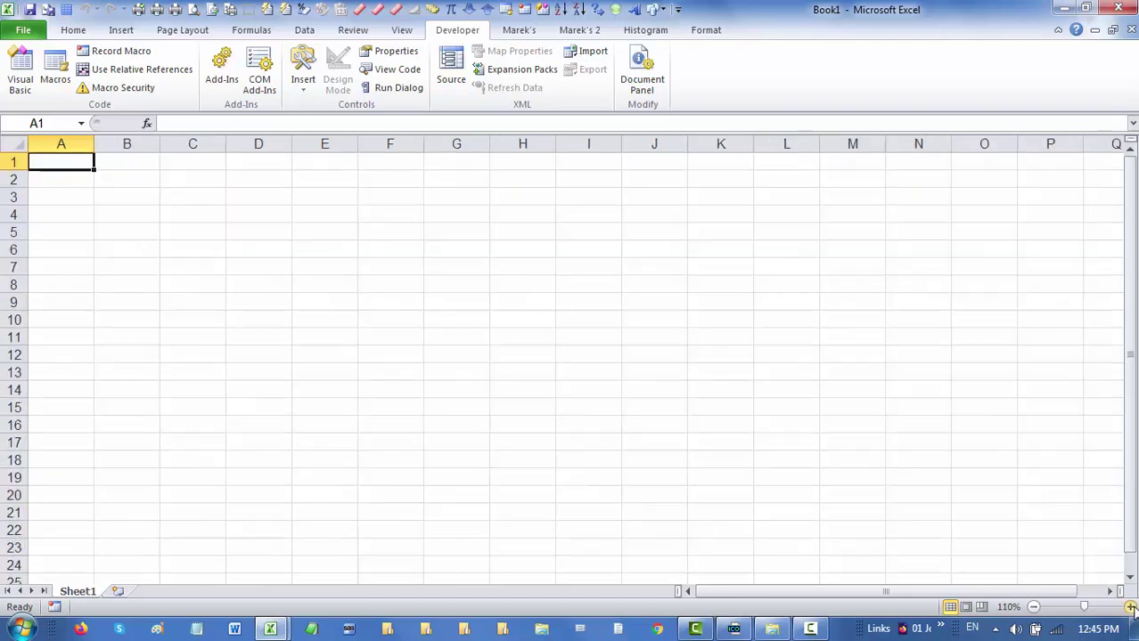
left_click(1130, 607)
left_click(1130, 606)
left_click_drag(84, 592, 146, 585)
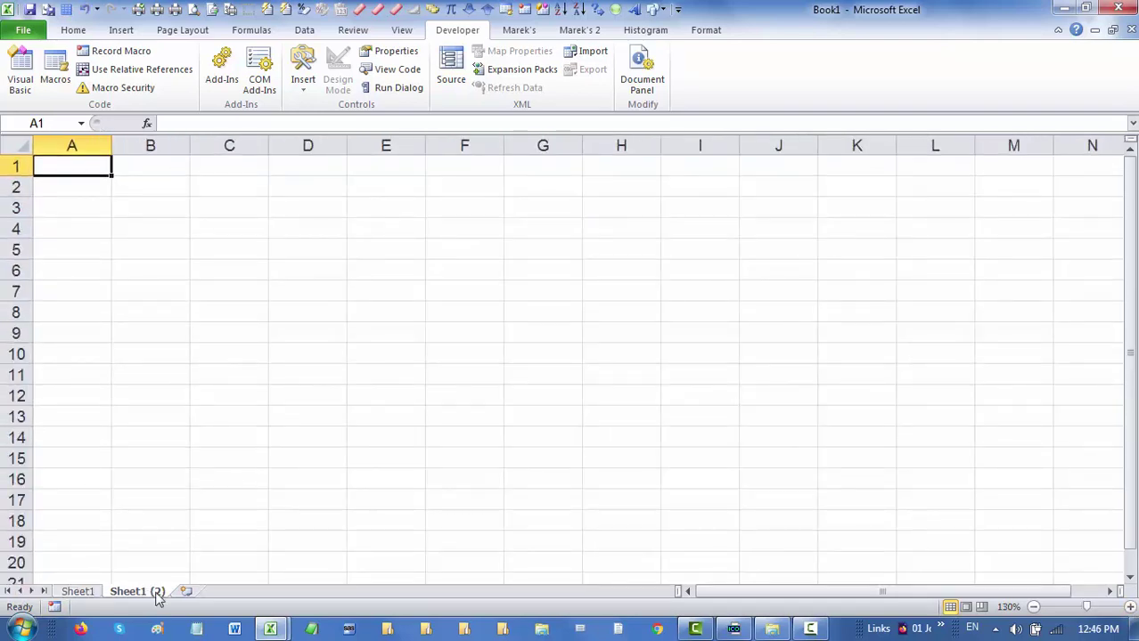
left_click_drag(229, 592, 252, 579)
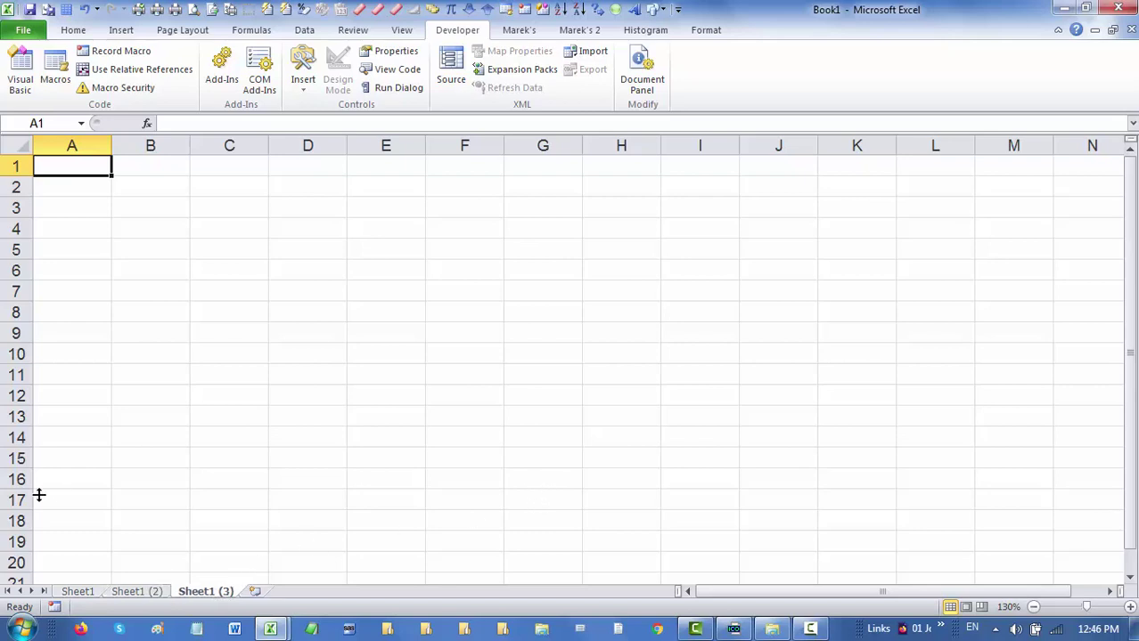
Select C112:I122 on Sheet1, then switch to Sheet1 (2)
left_click(75, 592)
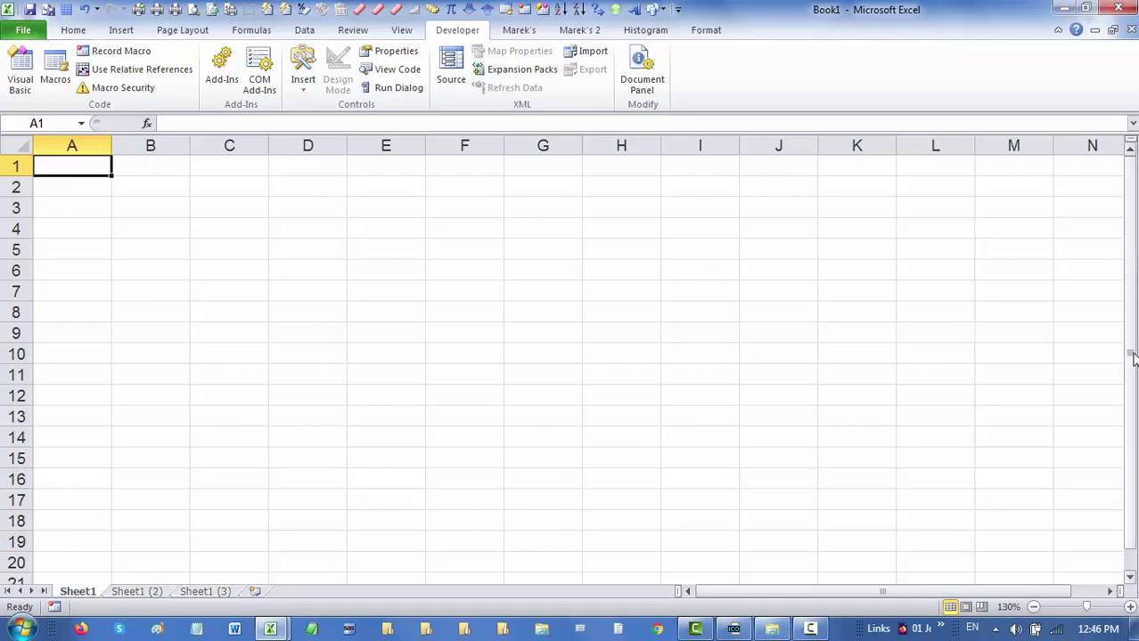
left_click(1129, 577)
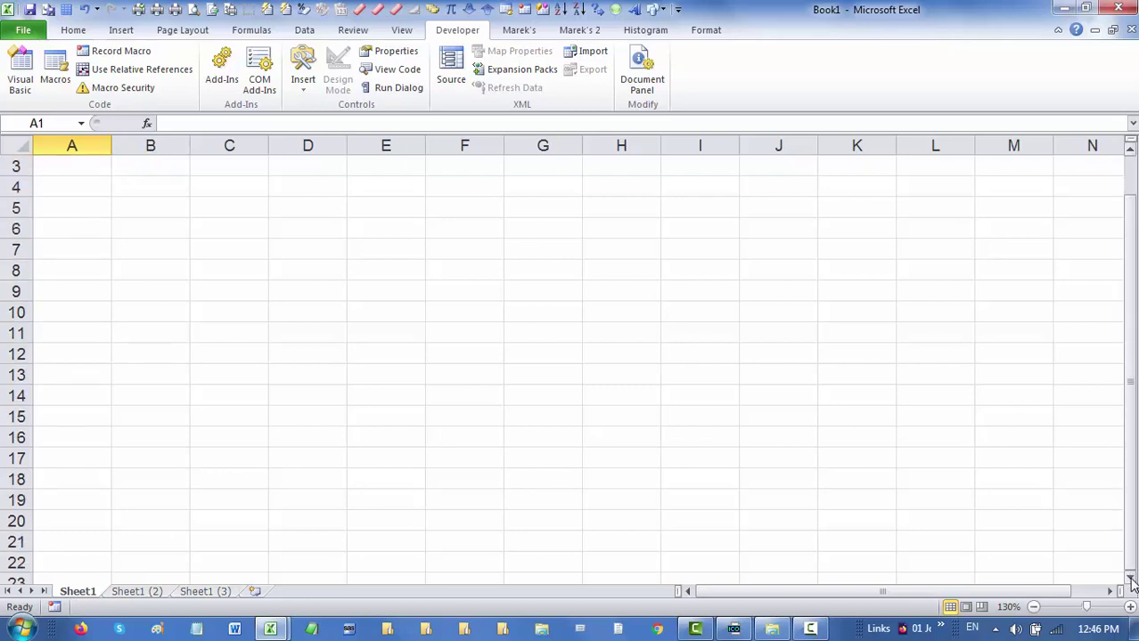
key("Page_Down")
key("Page_Down")
key("Page_Down")
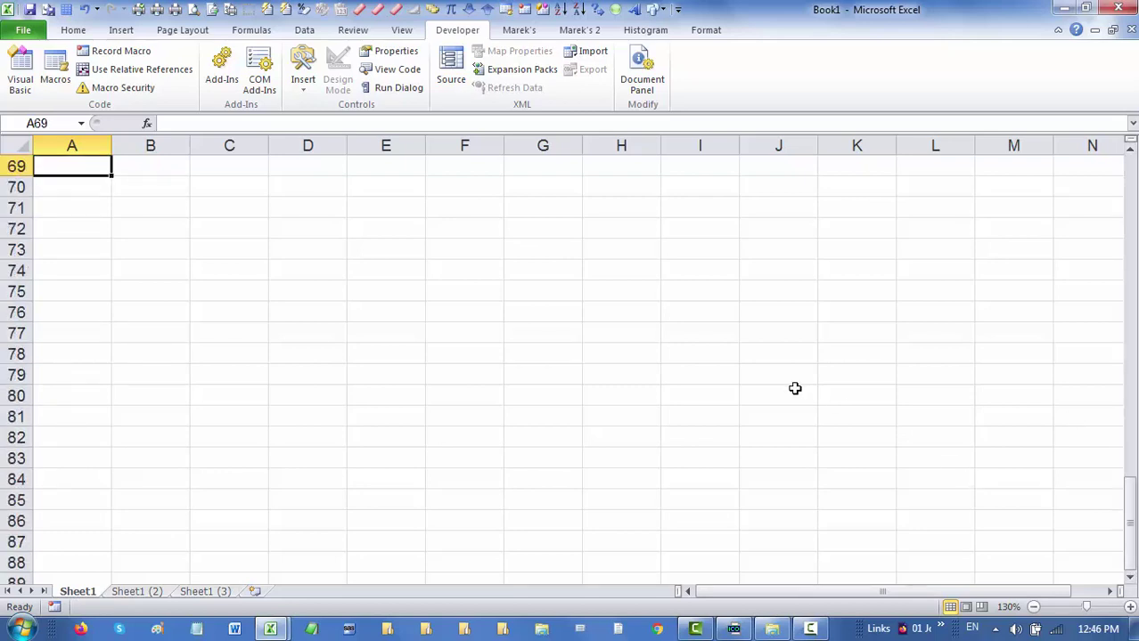
key("Page_Down")
key("Page_Down")
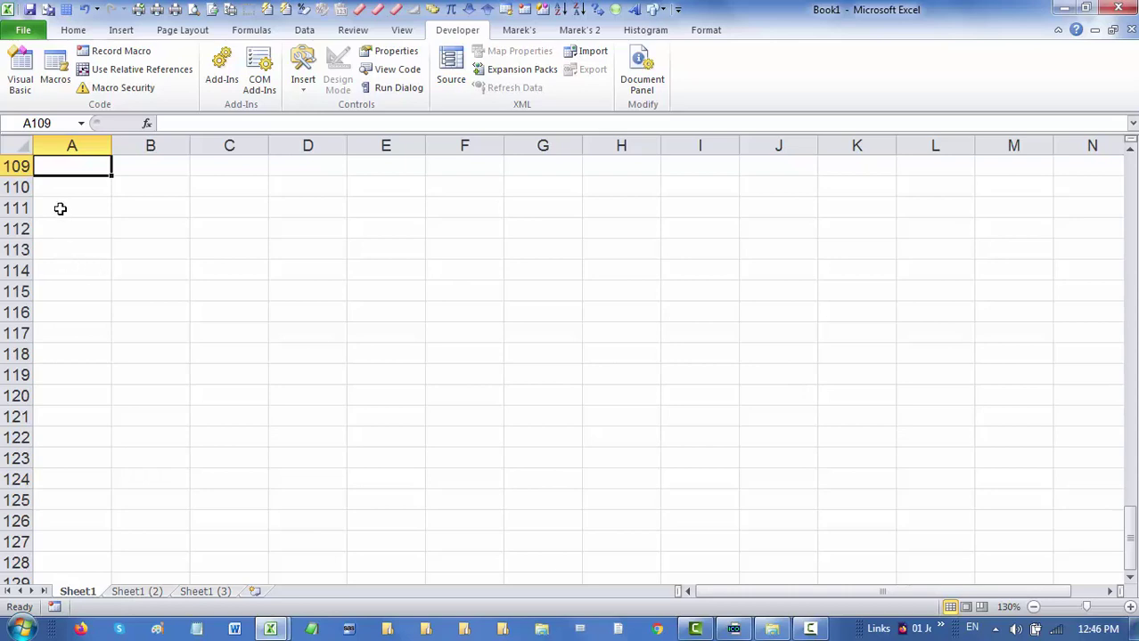
left_click_drag(233, 234, 703, 437)
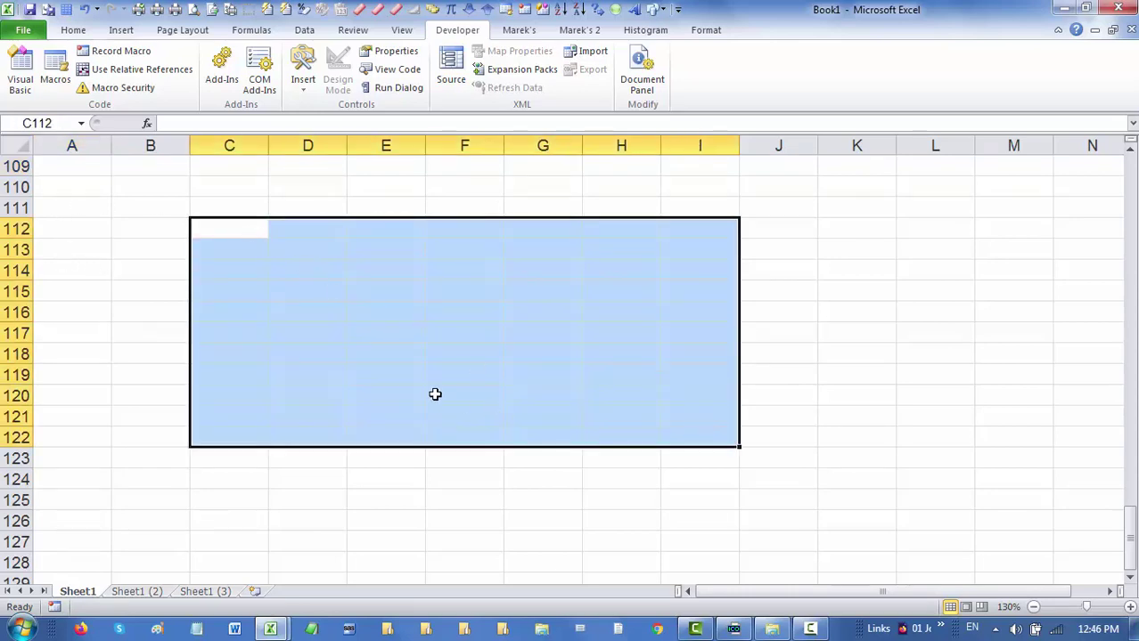
left_click(148, 593)
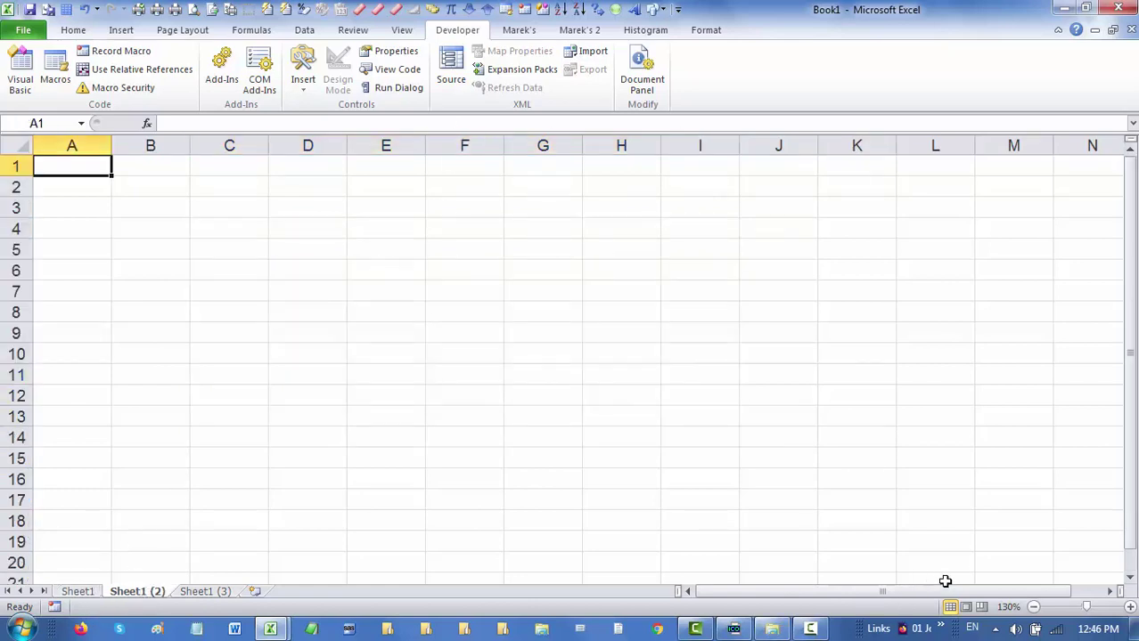
left_click(1110, 592)
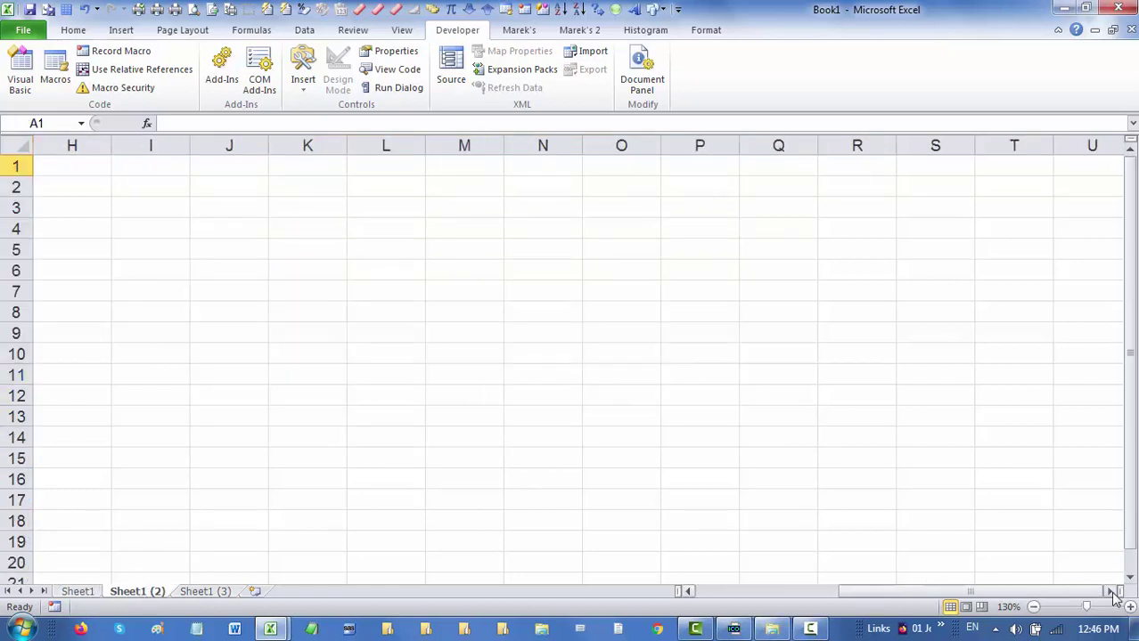
Select columns O through T on Sheet1 (2) and a block from J17 on Sheet1 (3)
left_click_drag(540, 145, 940, 145)
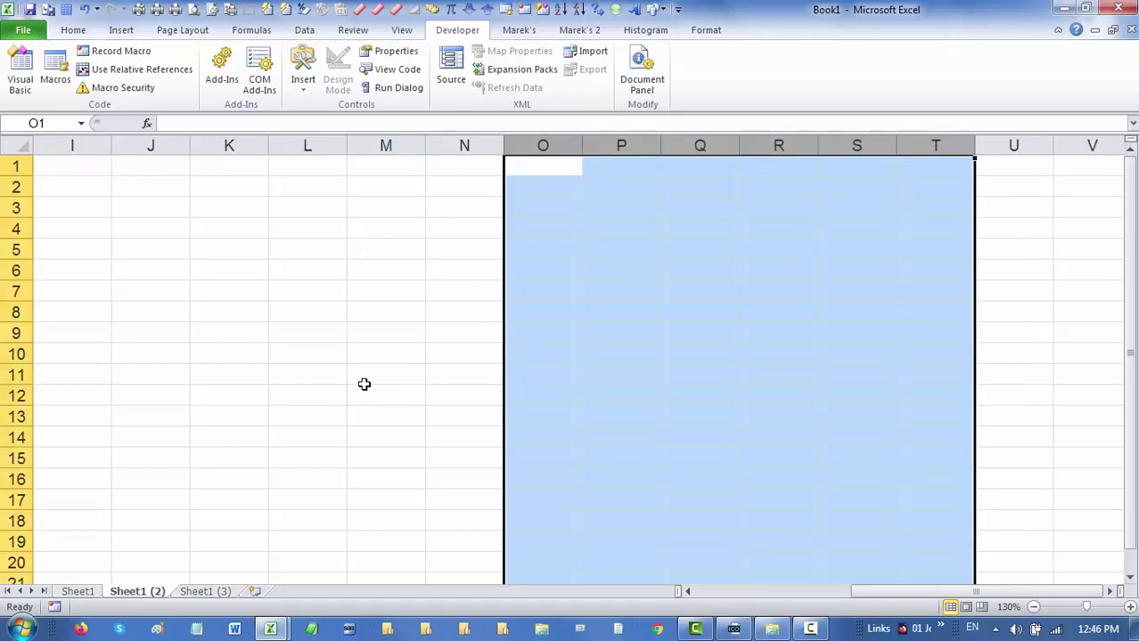
left_click(220, 595)
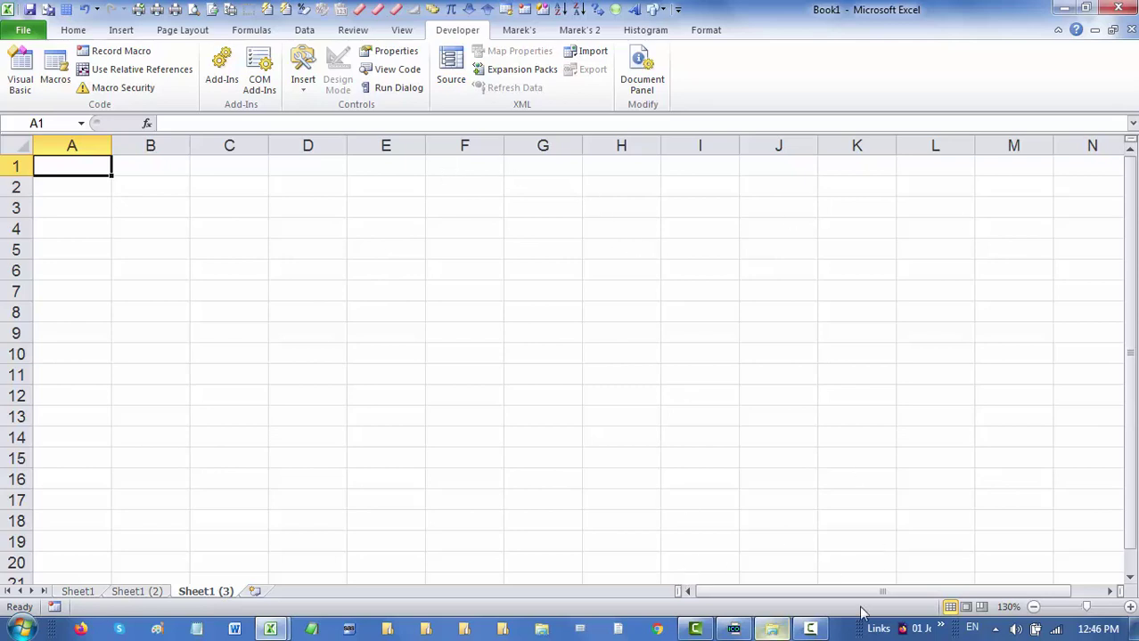
left_click_drag(785, 501, 788, 579)
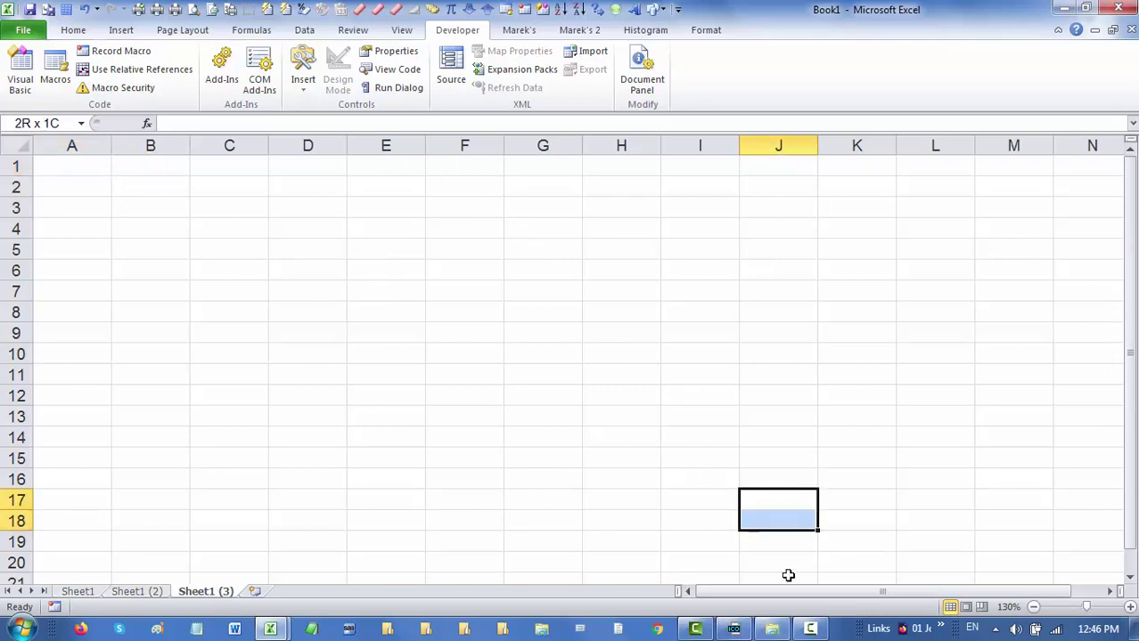
Confirm Sheet1 (2) and Sheet1 kept their selections, ending back on Sheet1 (3)
left_click(1107, 593)
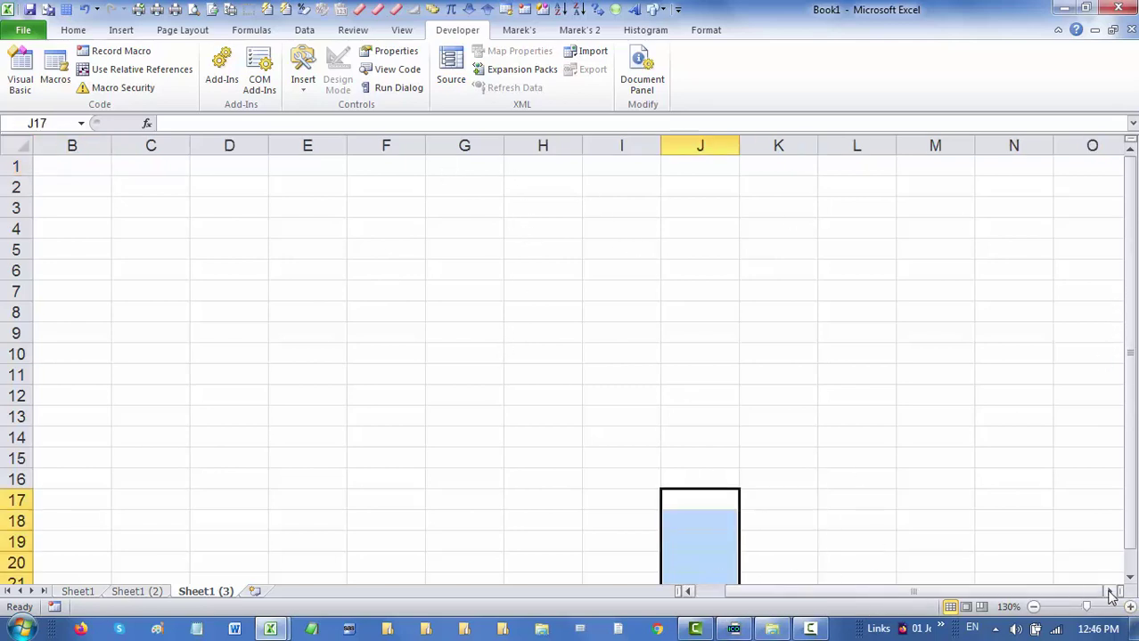
left_click(1108, 593)
left_click(1108, 592)
left_click_drag(1134, 432, 1129, 445)
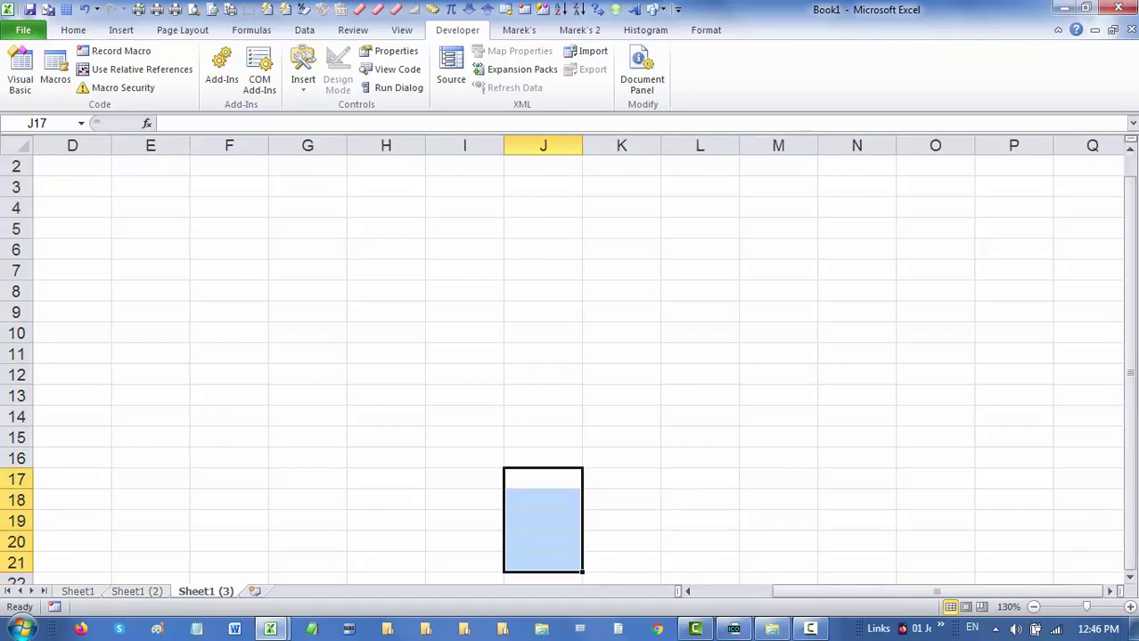
left_click(135, 593)
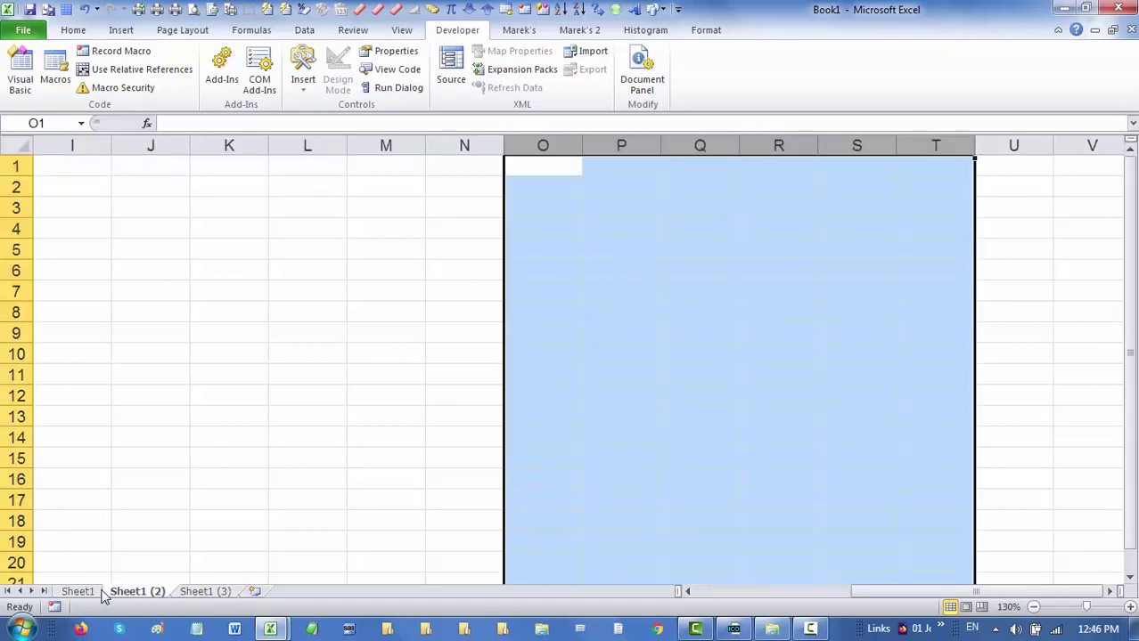
left_click(77, 592)
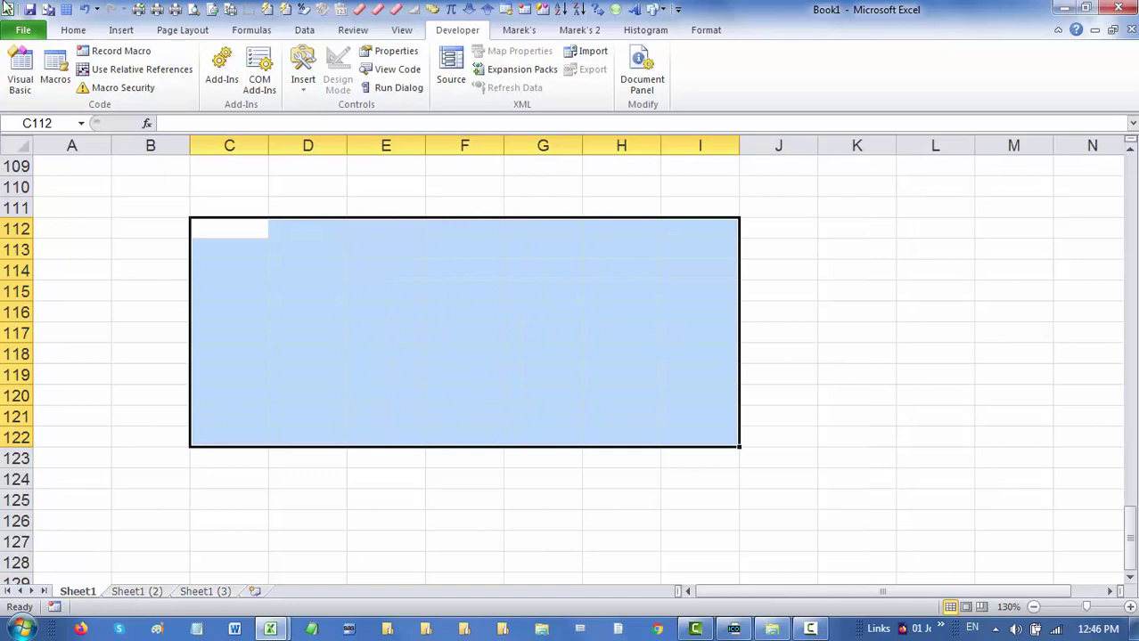
left_click(210, 591)
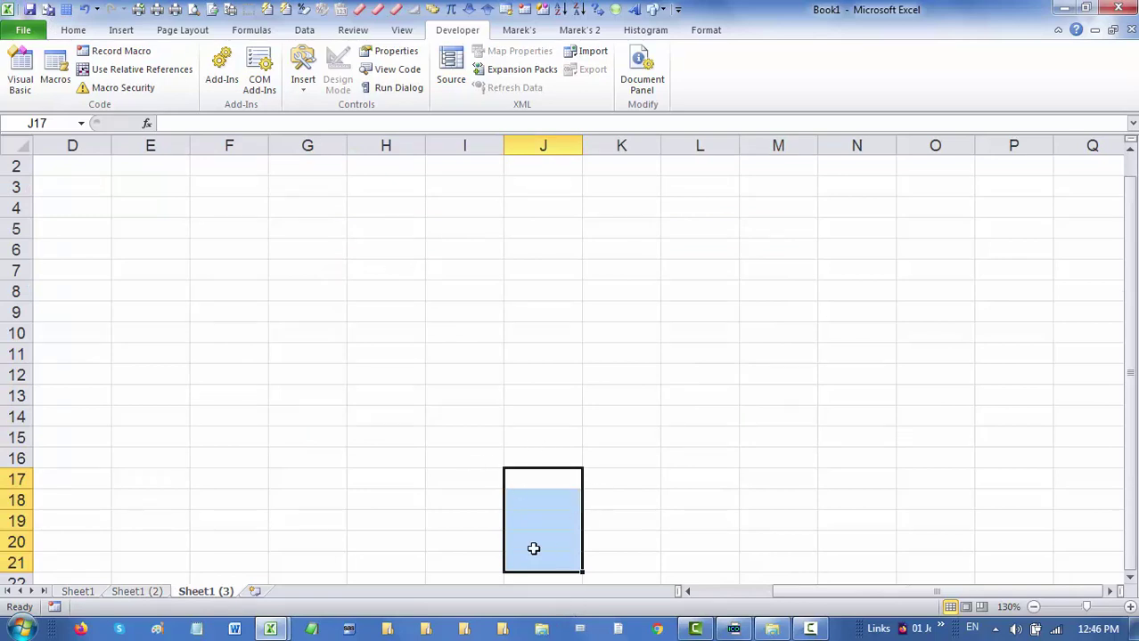
Save the new workbook to the Desktop as Book1.xlsx and close its window
left_click(31, 10)
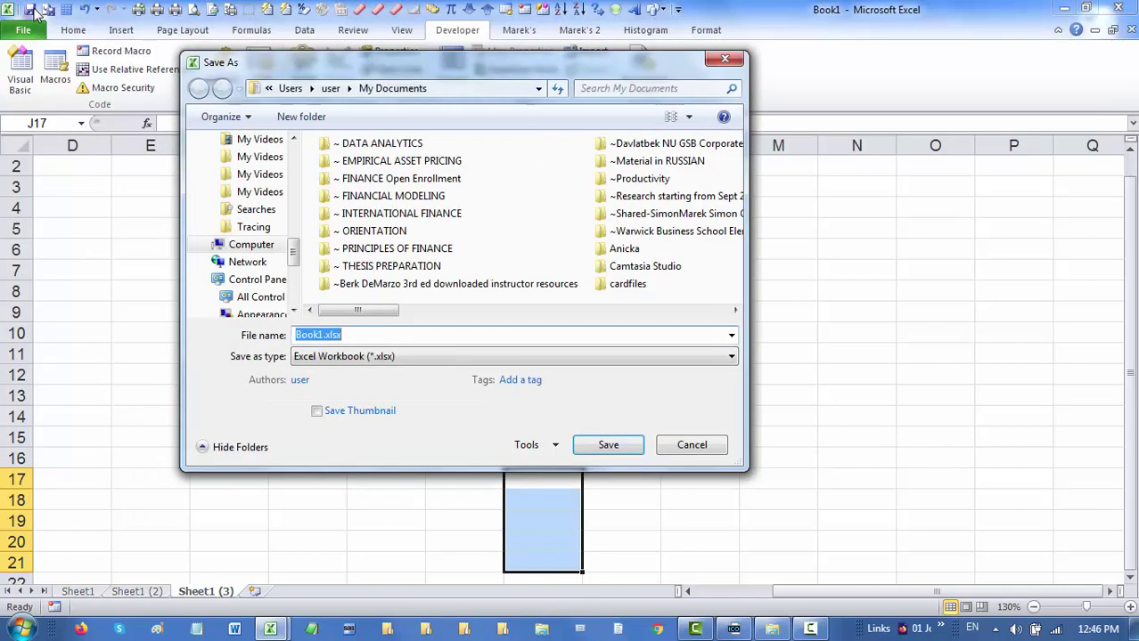
left_click_drag(292, 236, 294, 156)
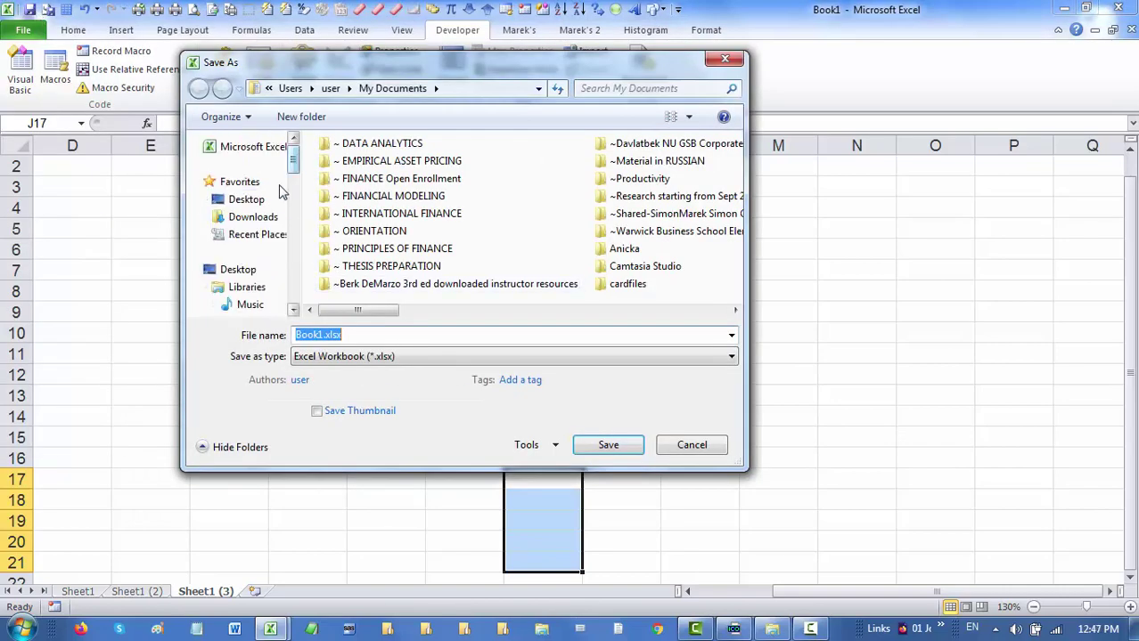
left_click(246, 200)
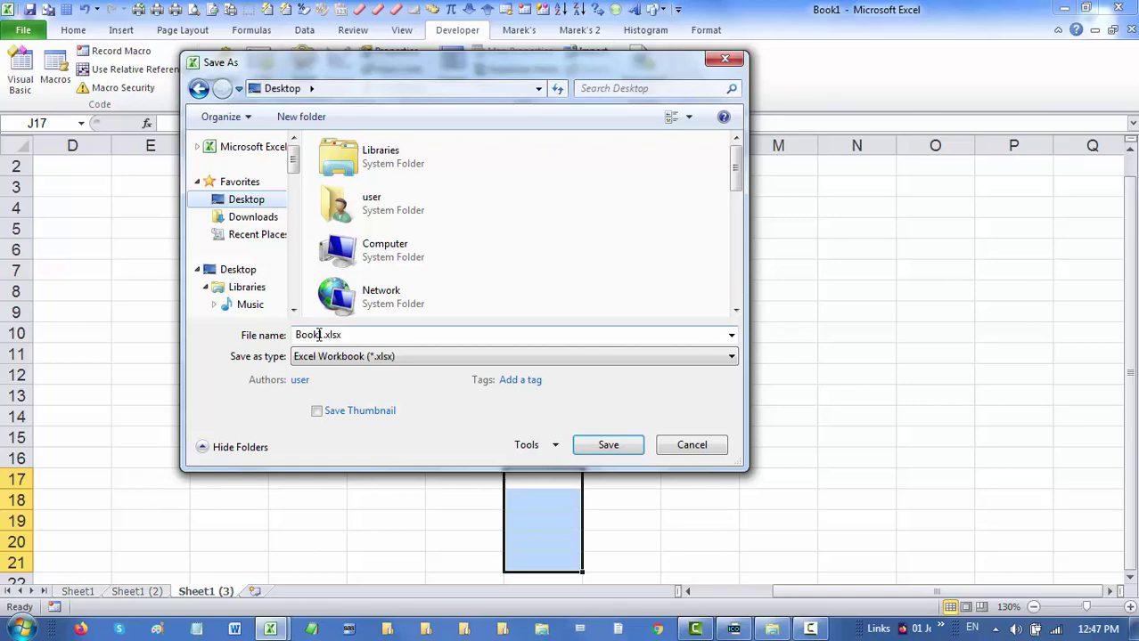
left_click(609, 448)
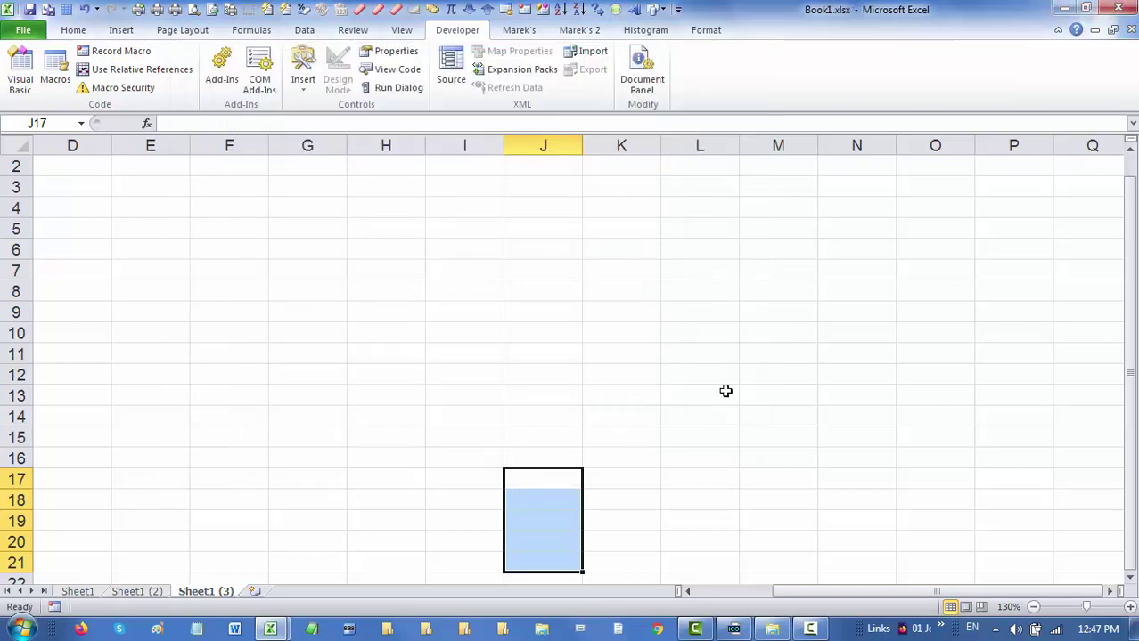
left_click(1121, 9)
Close the remaining Excel window and reopen Book1.xlsx from the desktop
left_click(1065, 10)
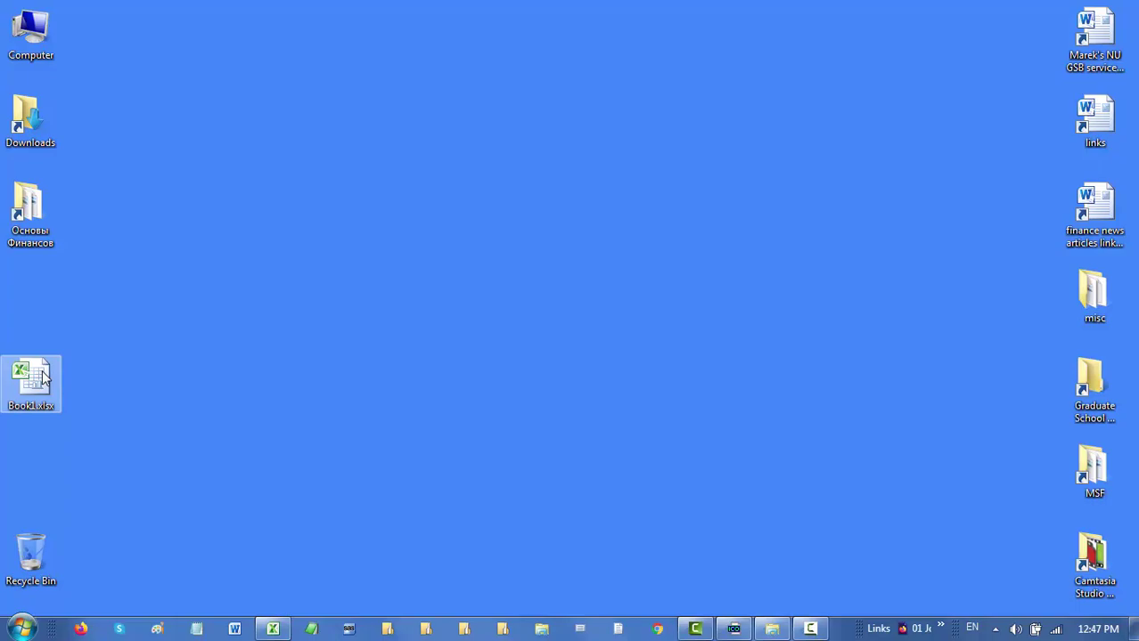
double_click(44, 379)
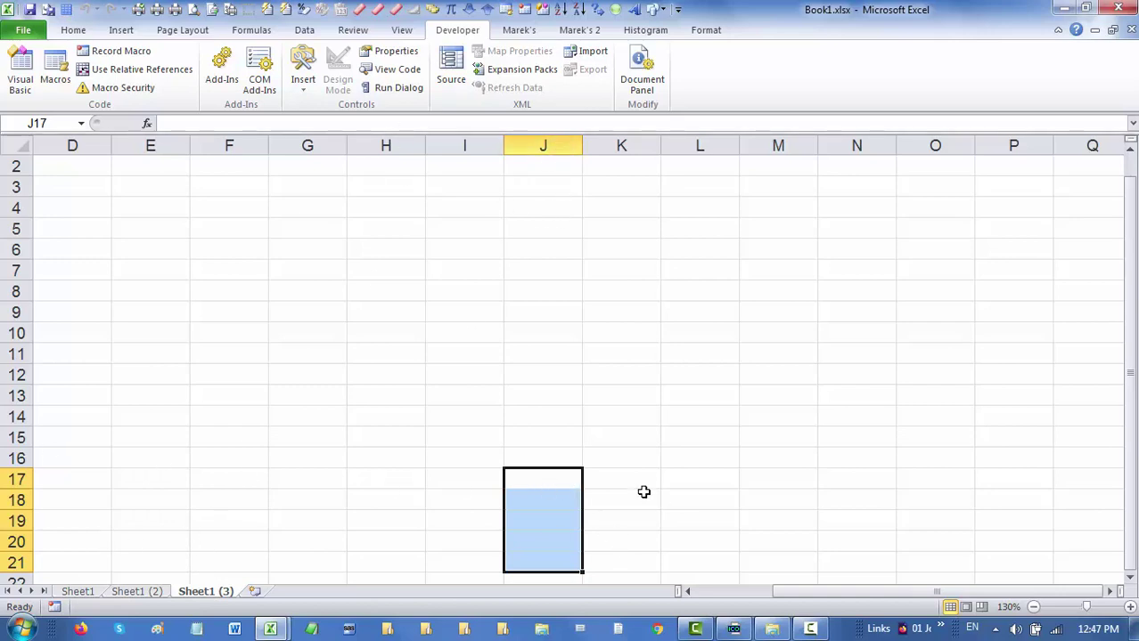
Check Sheet1 (2) and Sheet1, then scroll Sheet1 back up from row 110 to row 1
left_click(135, 592)
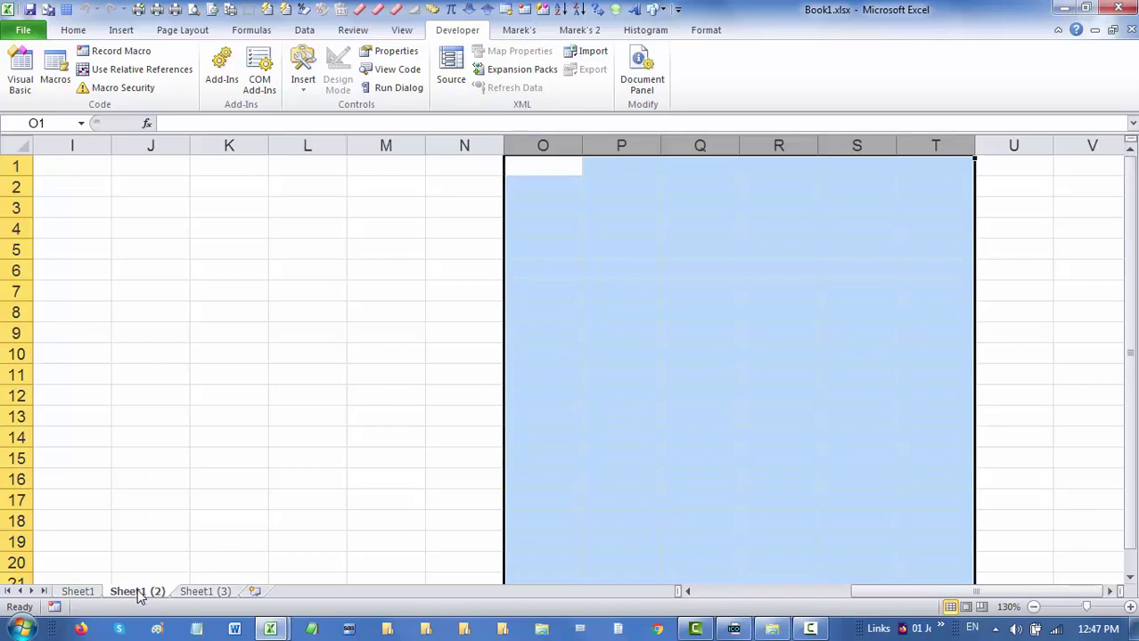
left_click(89, 598)
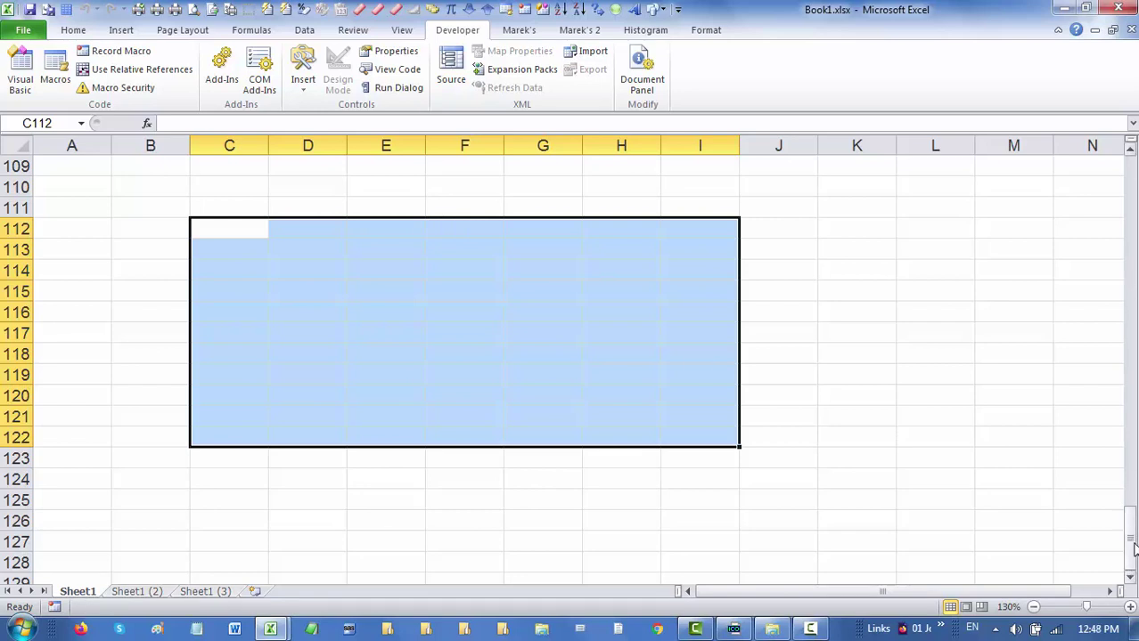
left_click_drag(1128, 526, 1128, 544)
left_click_drag(1128, 354, 1128, 183)
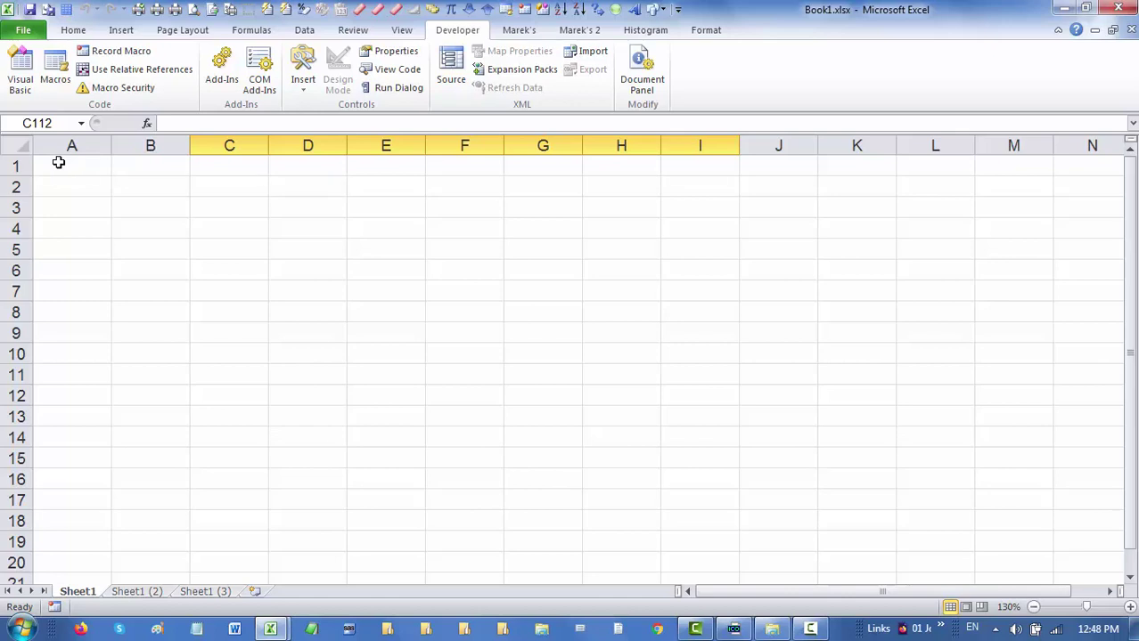
Select A1 on Sheet1 and on Sheet1 (2), scrolling left first, then return to Sheet1
left_click(58, 162)
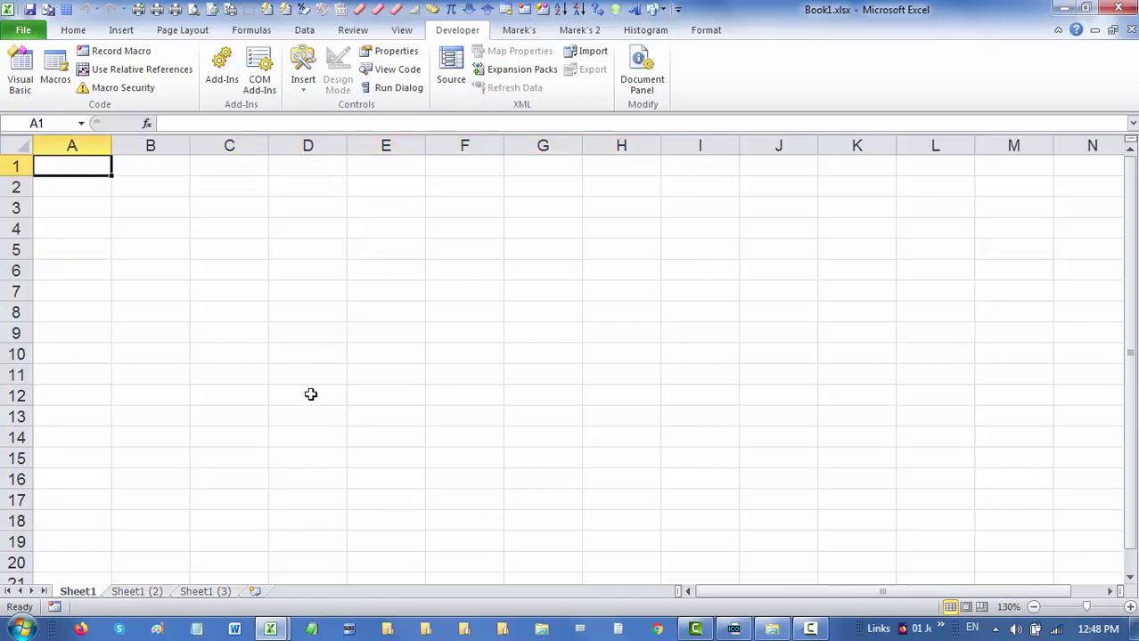
left_click(143, 593)
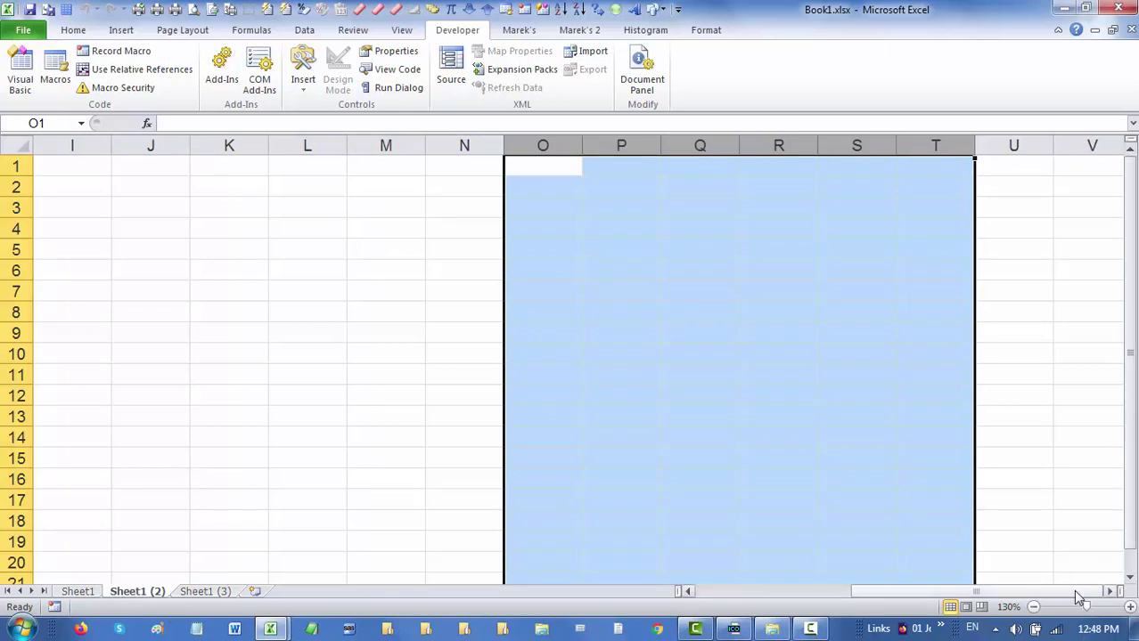
left_click_drag(1000, 596, 1001, 596)
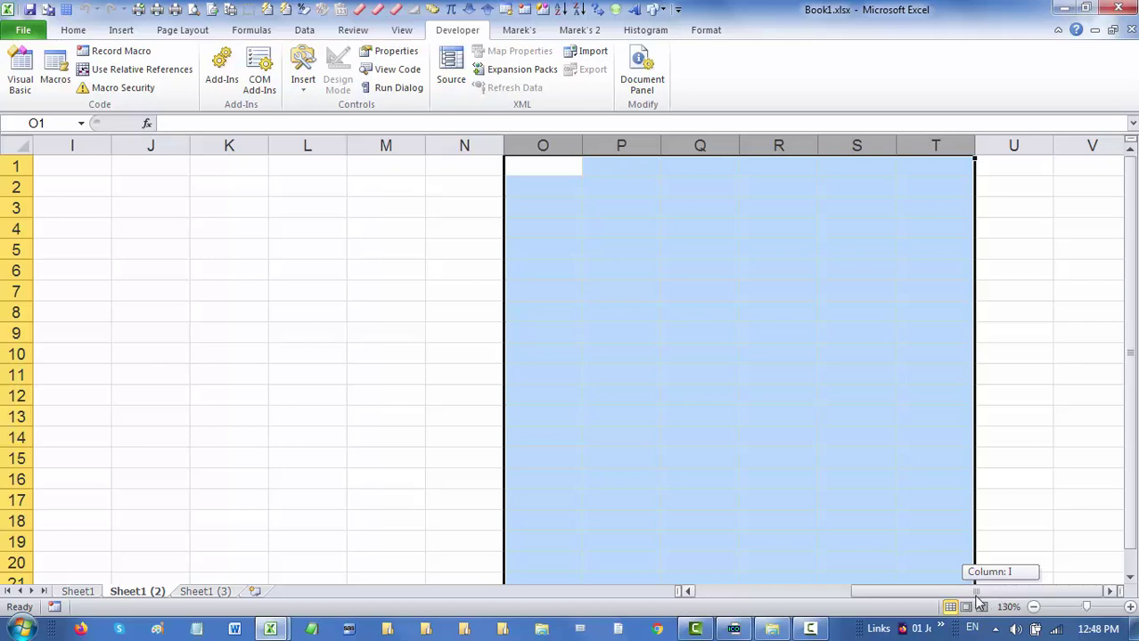
left_click_drag(1002, 602, 739, 595)
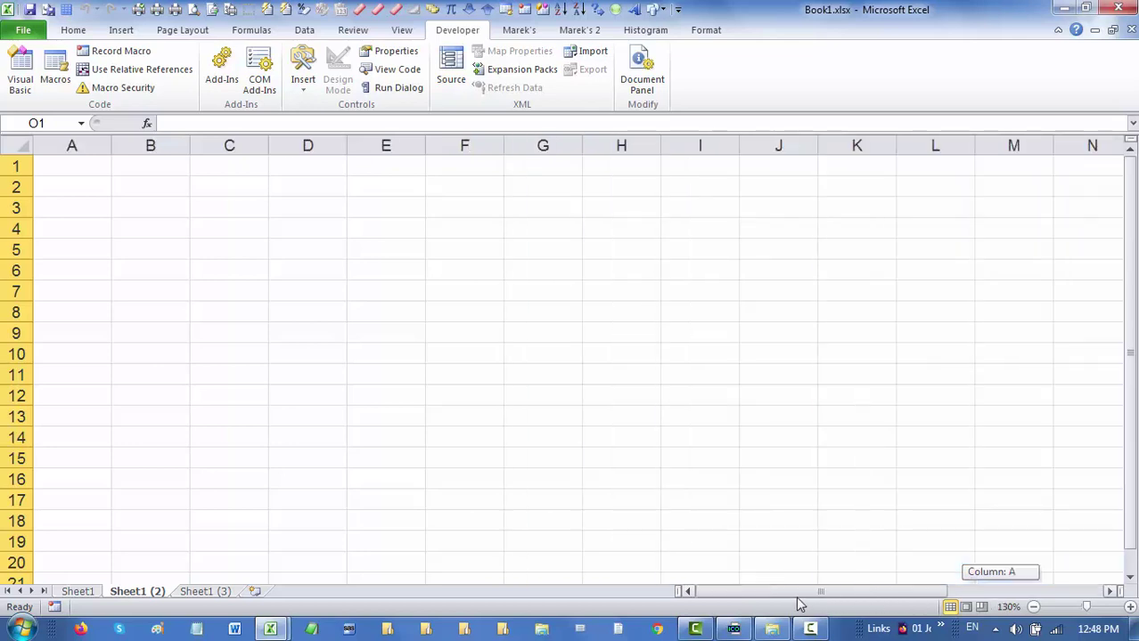
left_click(89, 167)
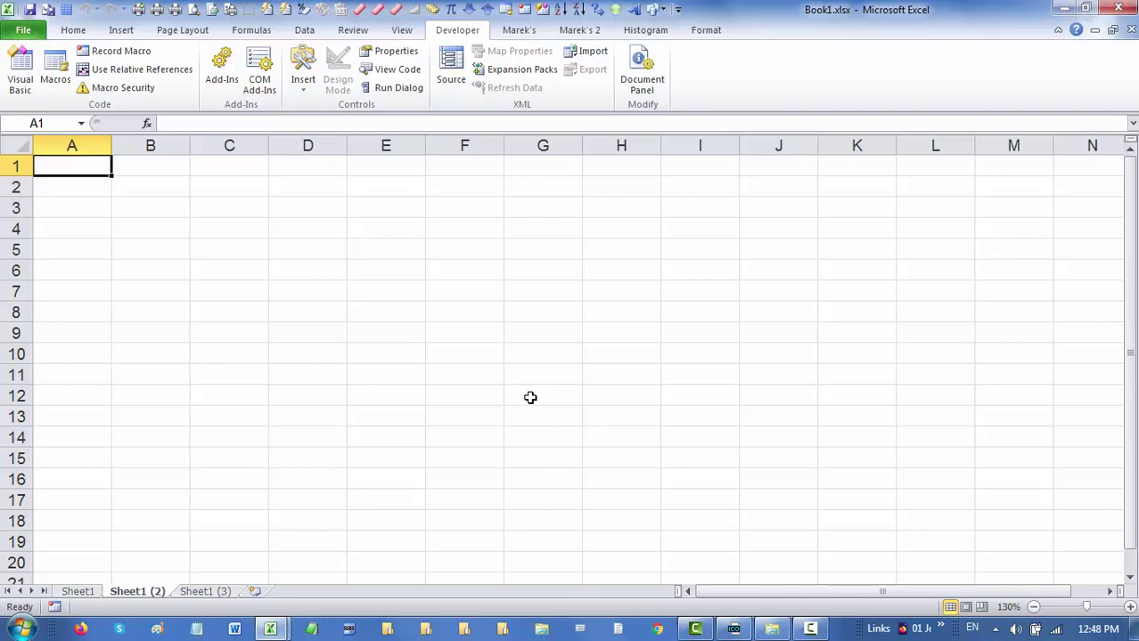
left_click(80, 593)
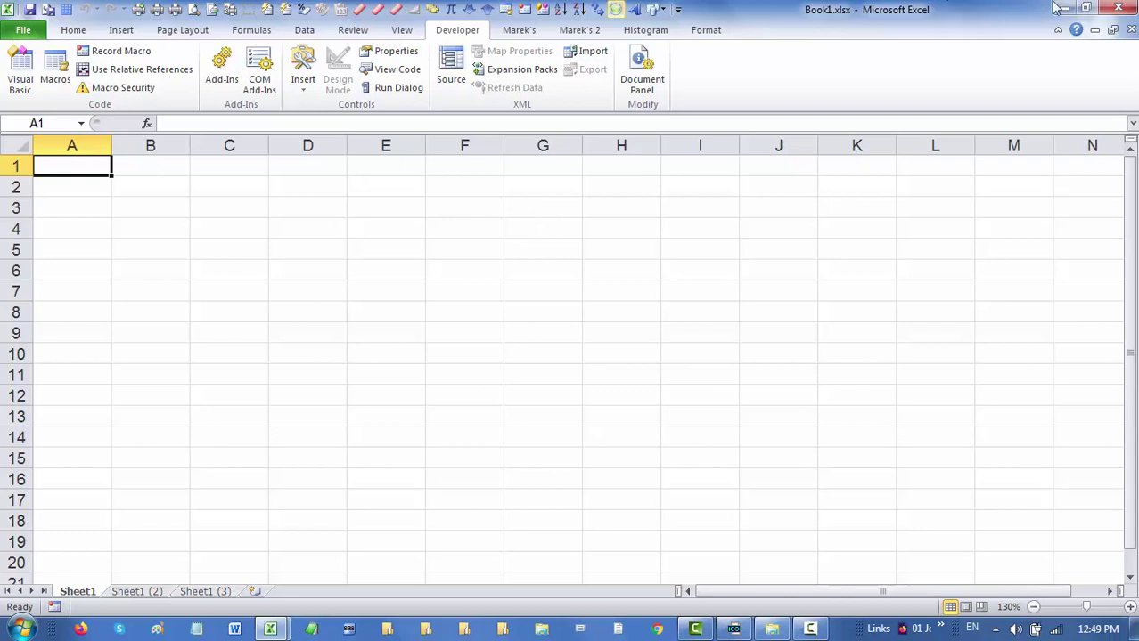
Close Book1.xlsx and Excel, then reopen Book1.xlsx from the desktop
left_click(1121, 9)
left_click(1070, 11)
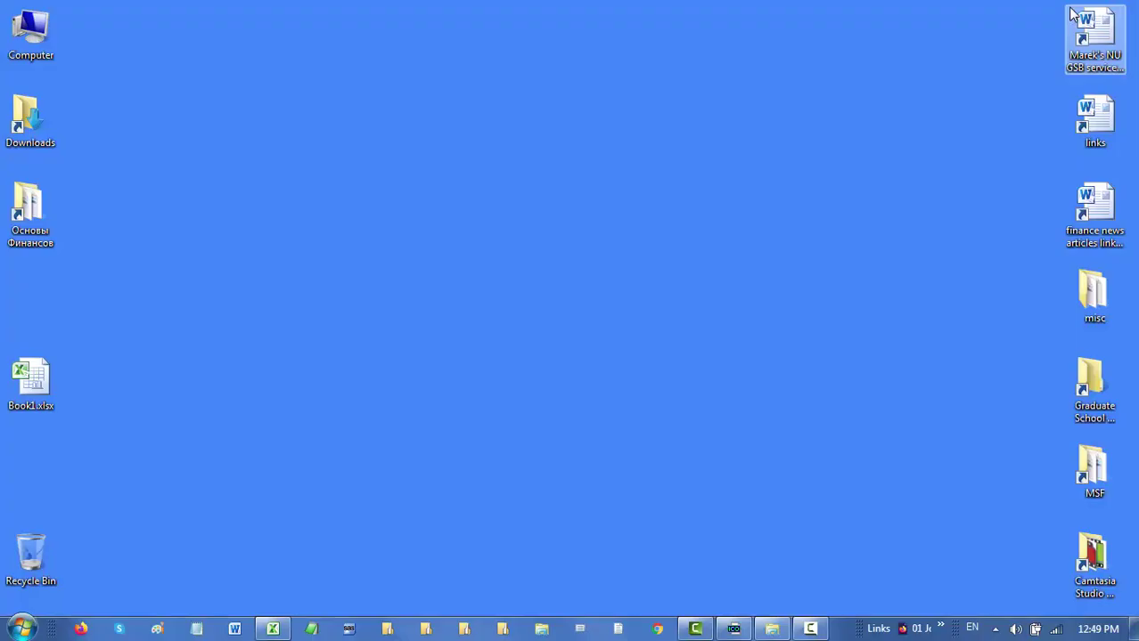
double_click(41, 392)
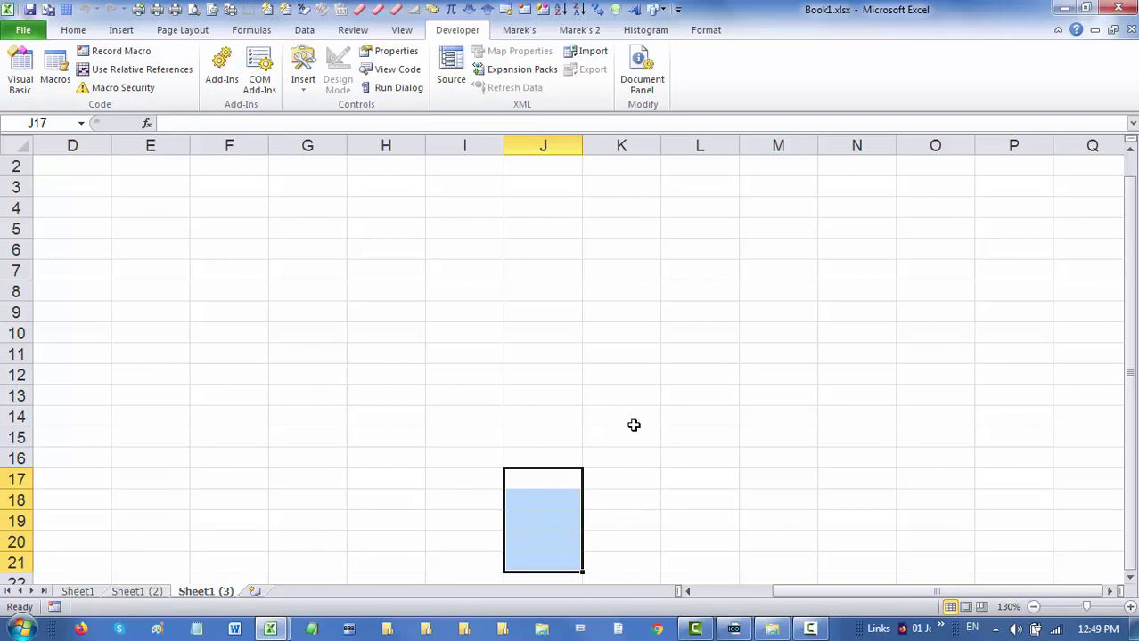
Run the PERSONAL.XLSB!BeforeClosing macro from the Quick Access Toolbar to reset every sheet to A1
left_click(48, 11)
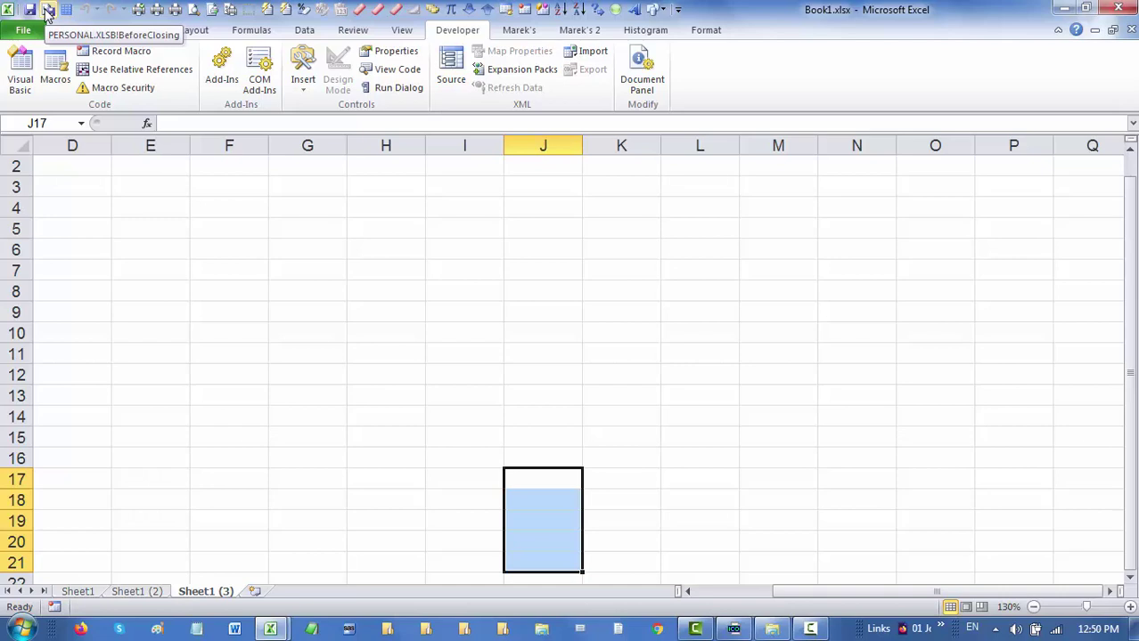
left_click(47, 11)
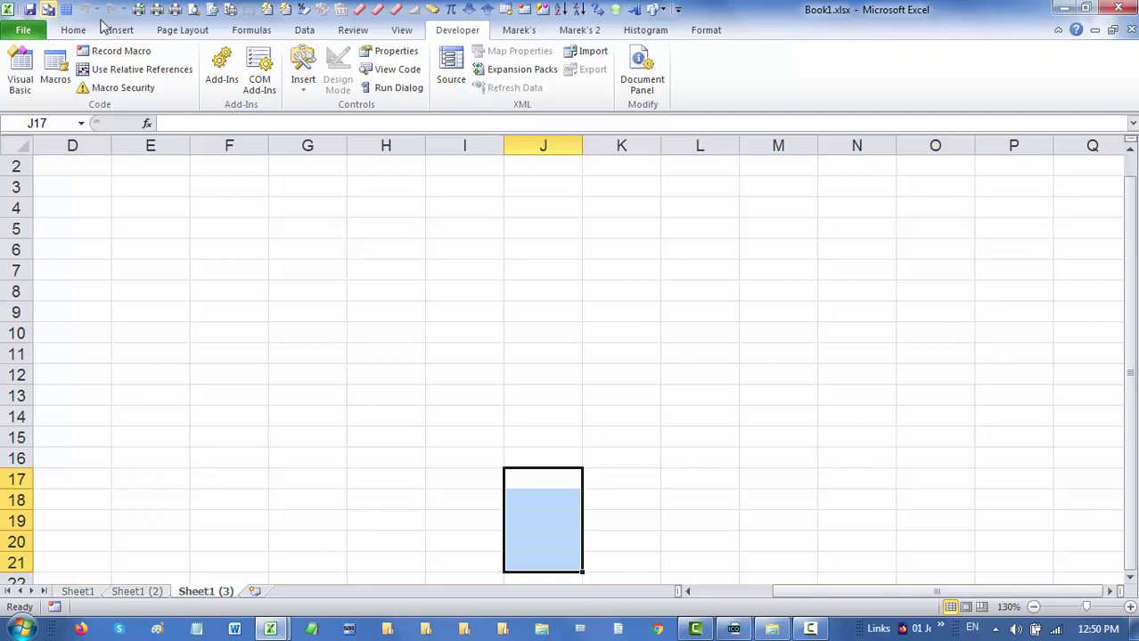
left_click(49, 10)
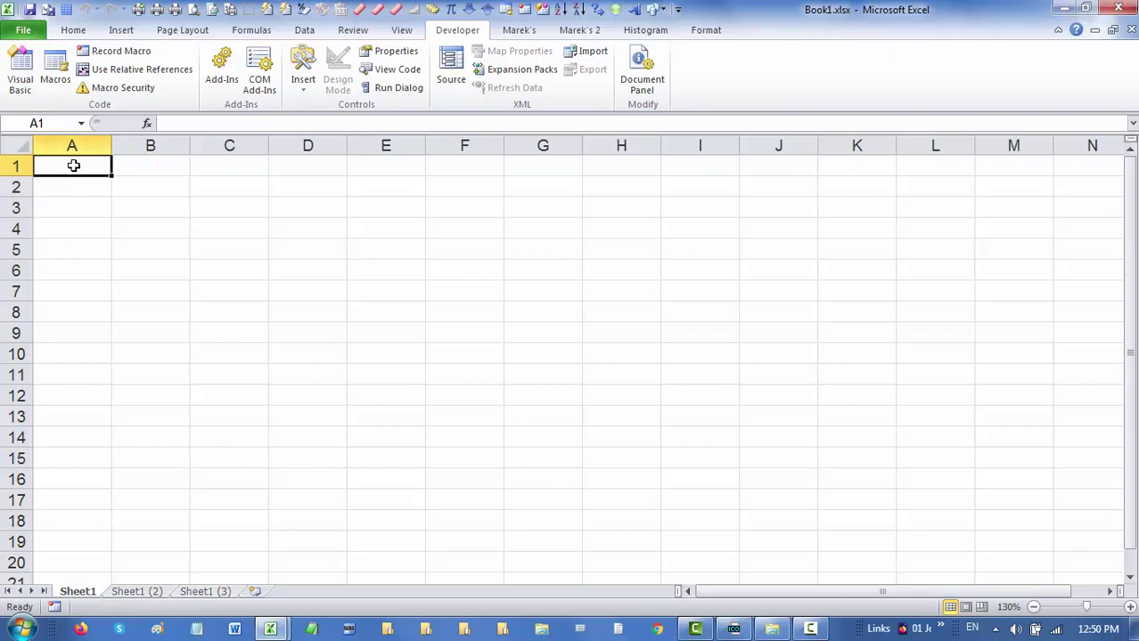
left_click(142, 593)
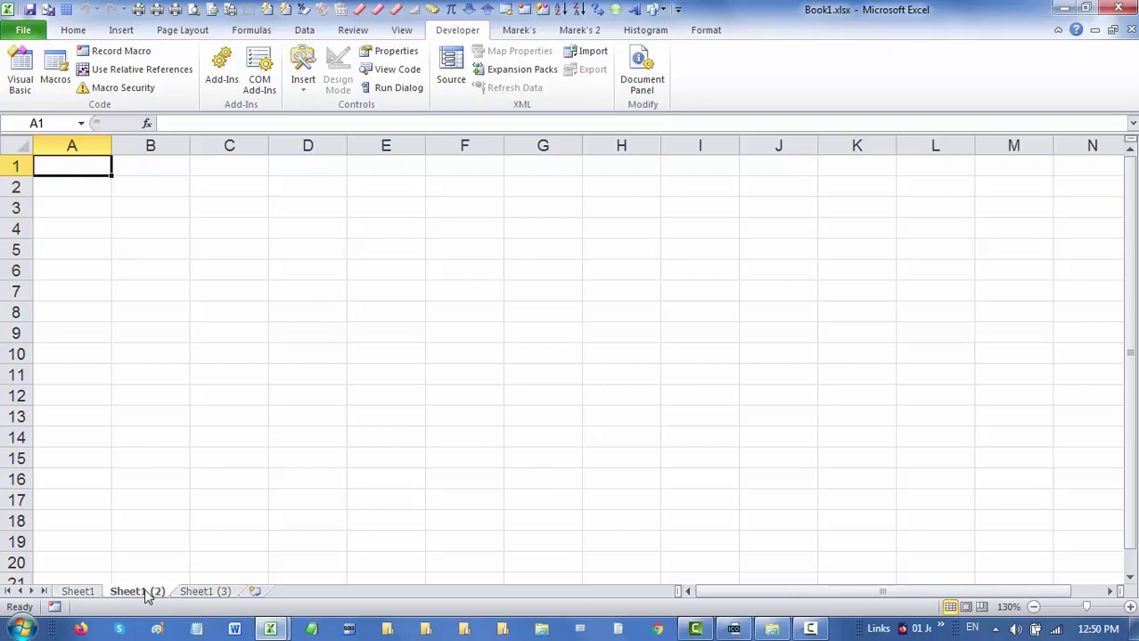
left_click(218, 592)
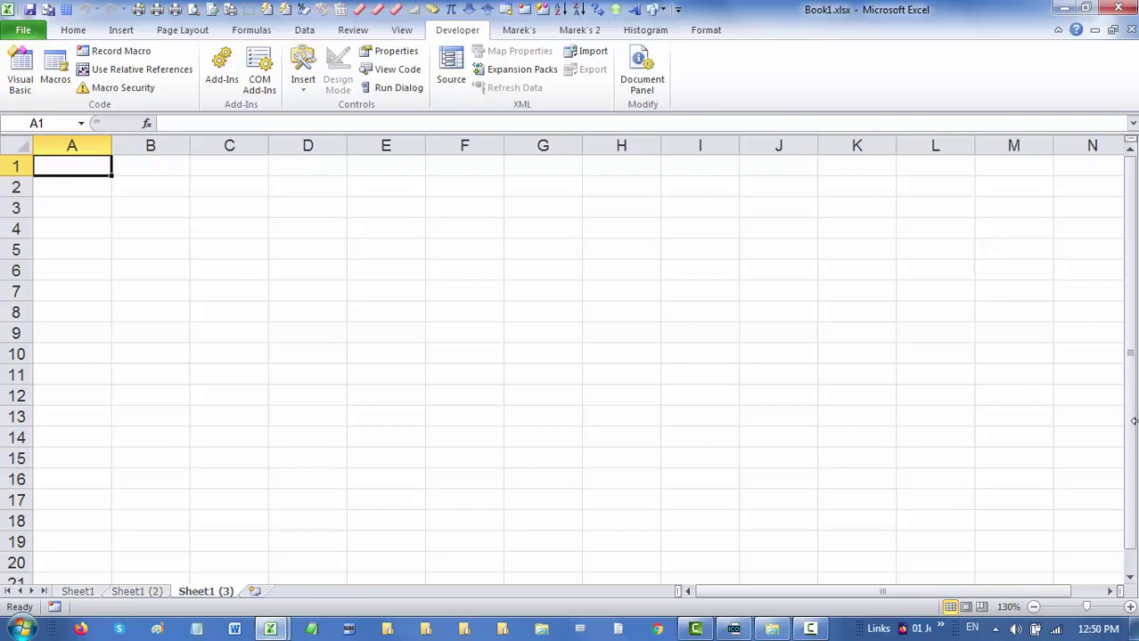
left_click(125, 592)
left_click(86, 594)
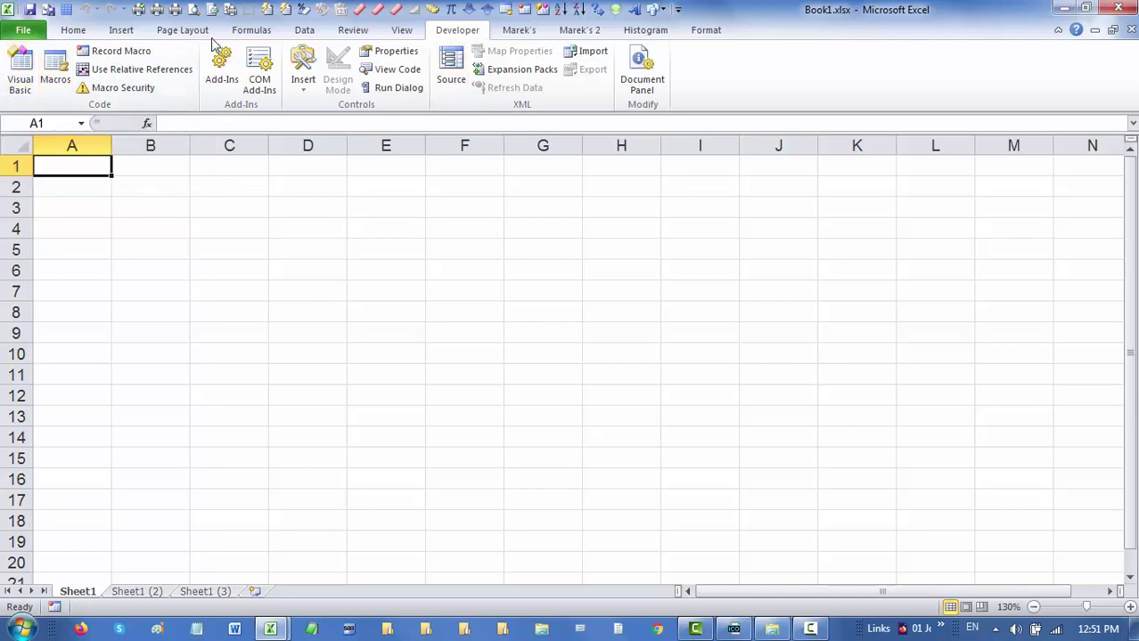
left_click(76, 29)
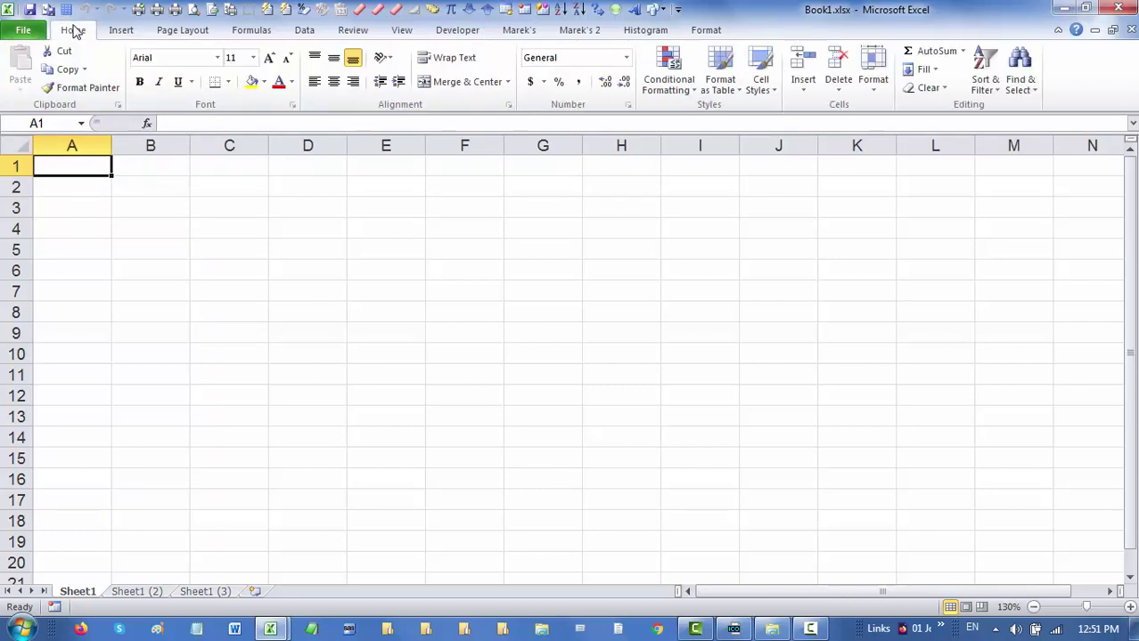
left_click(27, 29)
left_click(71, 30)
left_click(468, 36)
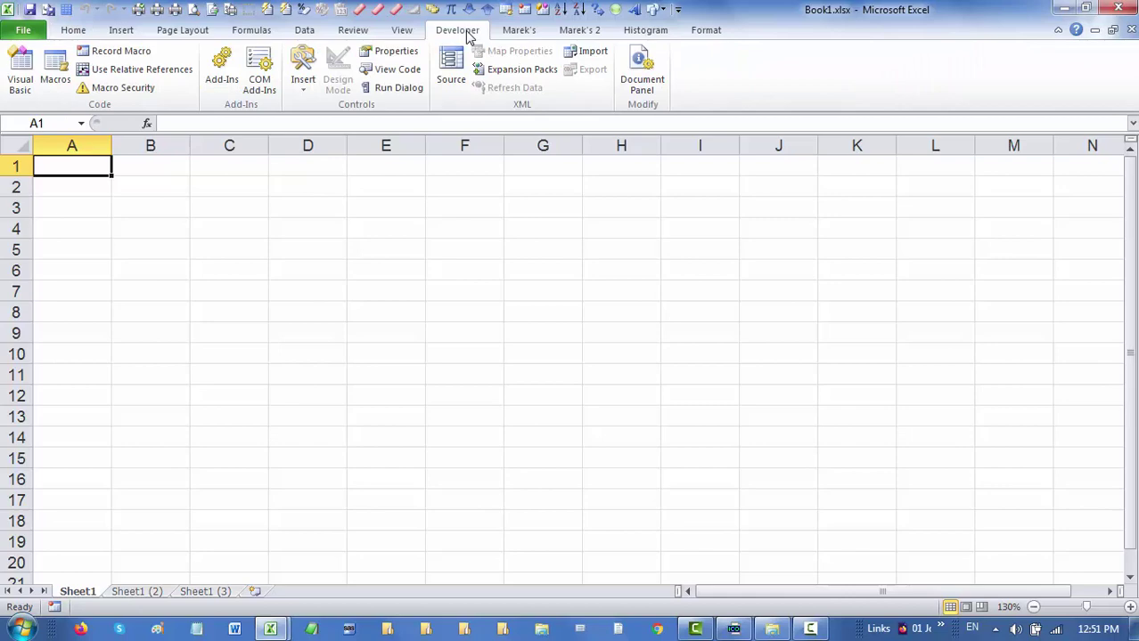
Launch the Visual Basic editor and scroll through the aaa_macros module code
left_click(20, 78)
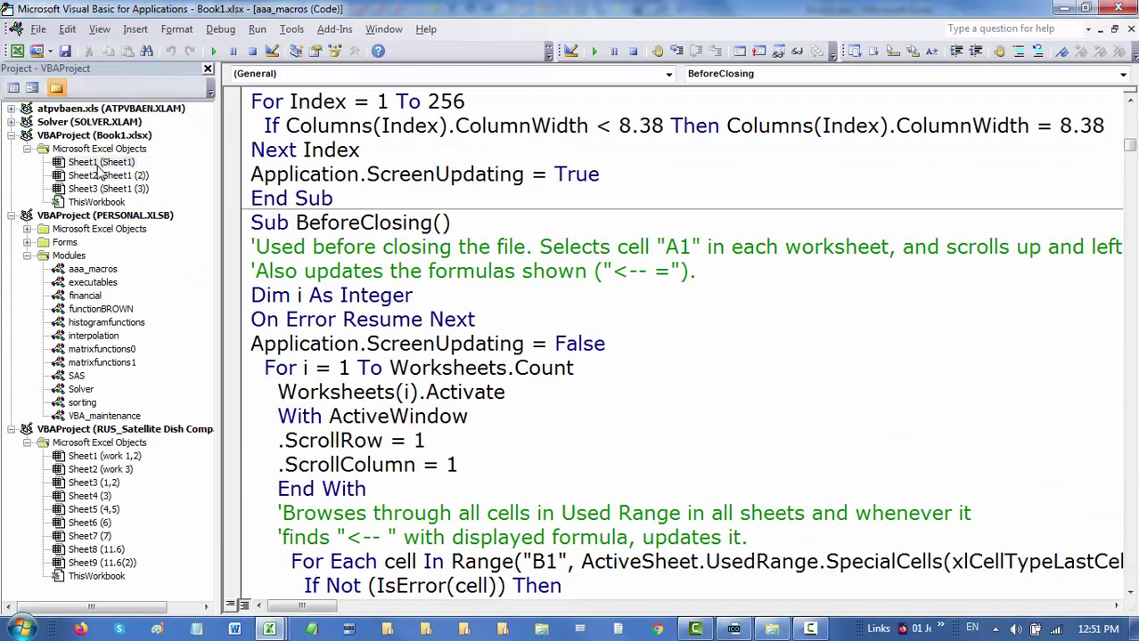
left_click(94, 271)
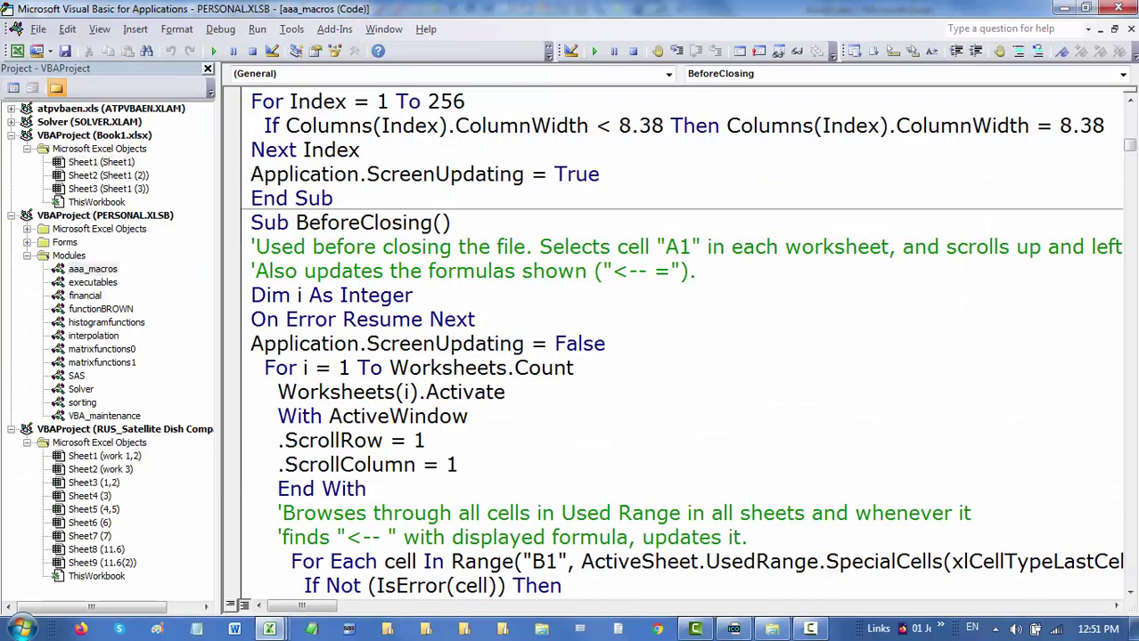
left_click_drag(1129, 146, 1132, 248)
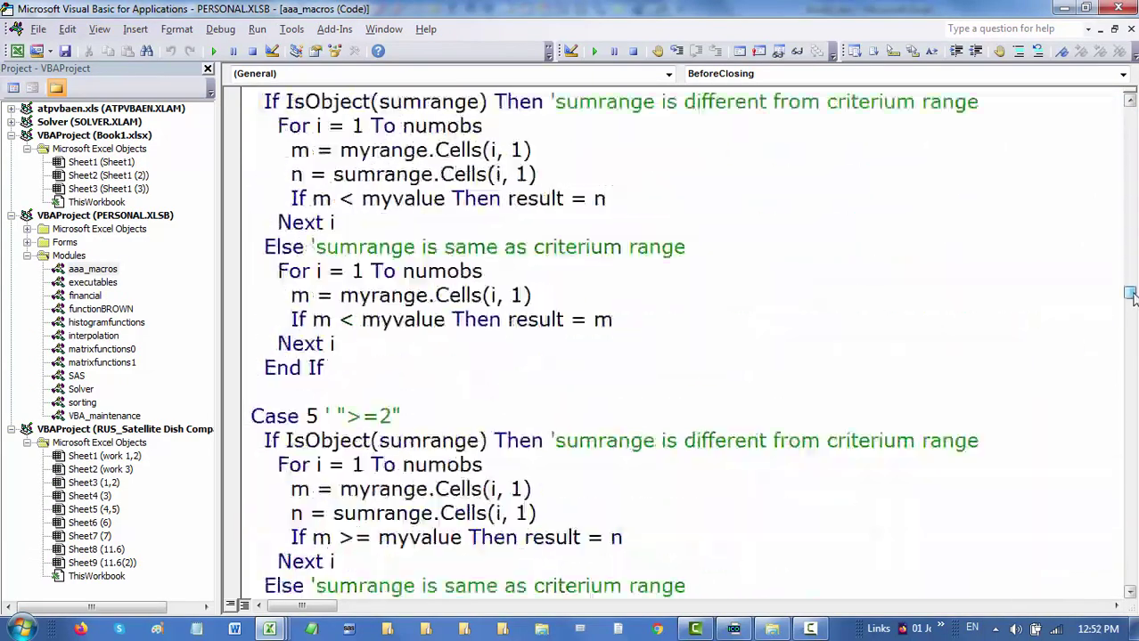
left_click_drag(1131, 248, 1130, 579)
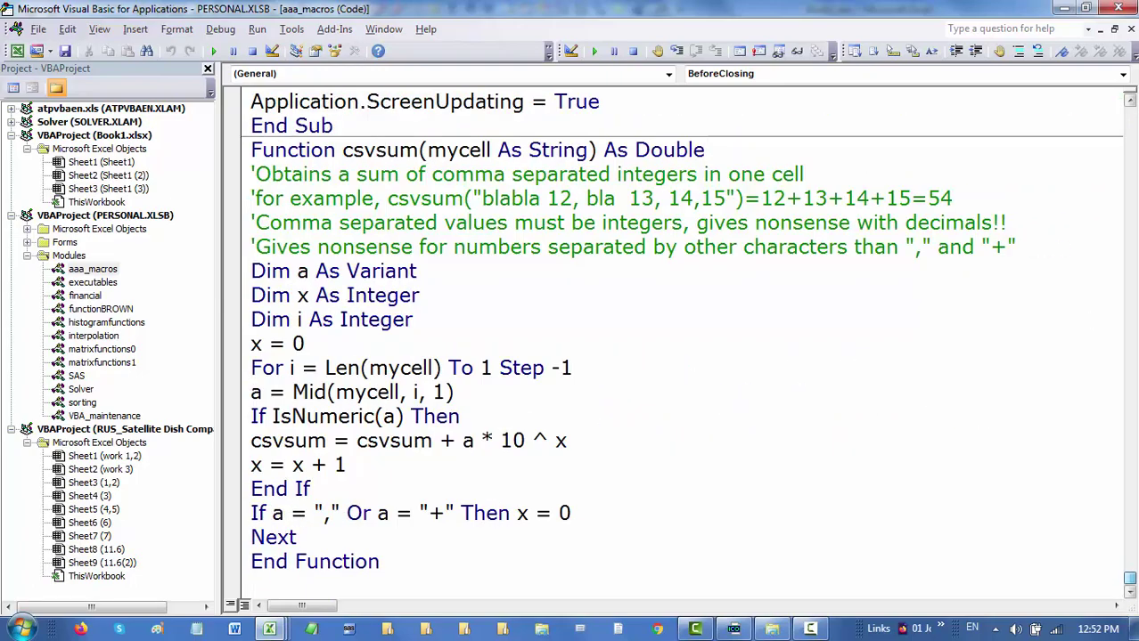
Look at the executables and financial modules, then return to aaa_macros at its top
double_click(99, 283)
double_click(98, 297)
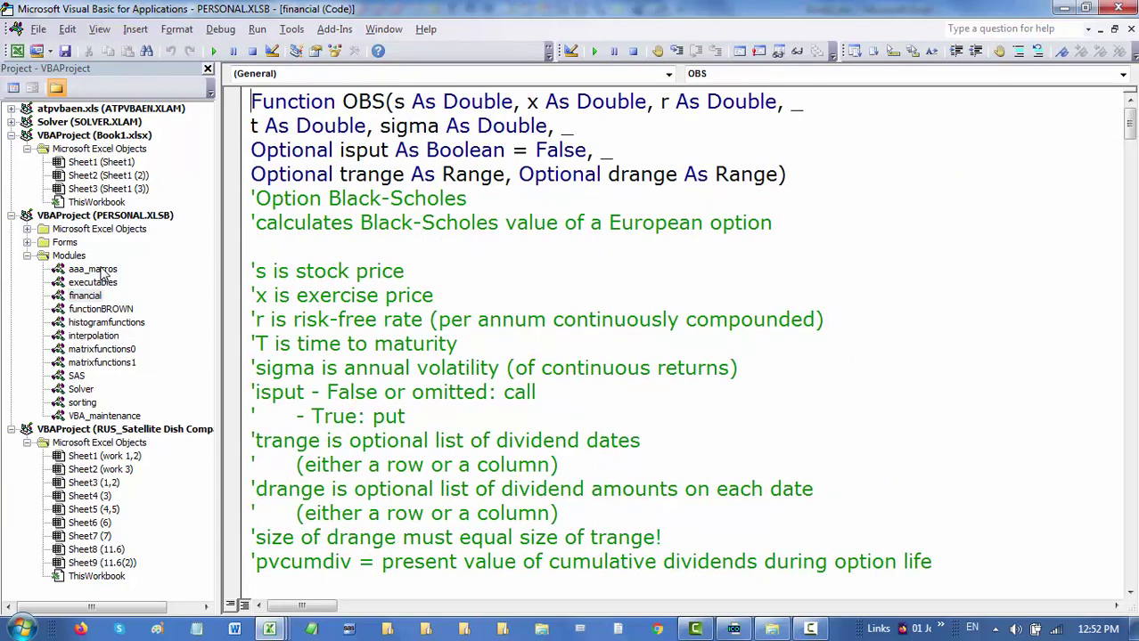
double_click(93, 269)
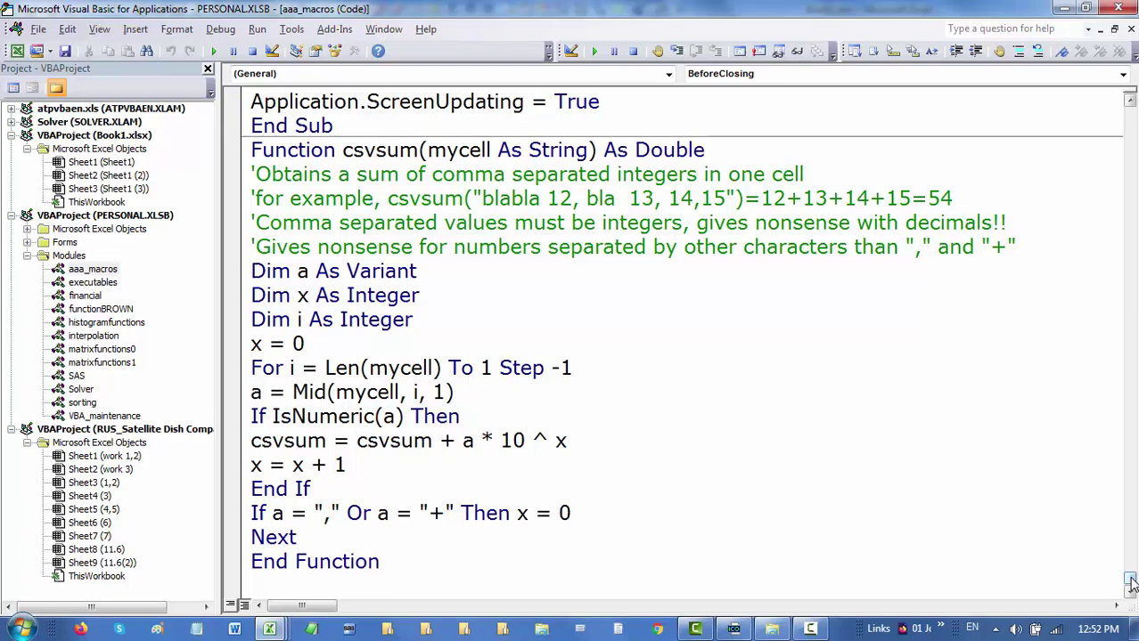
left_click_drag(1130, 583, 1129, 114)
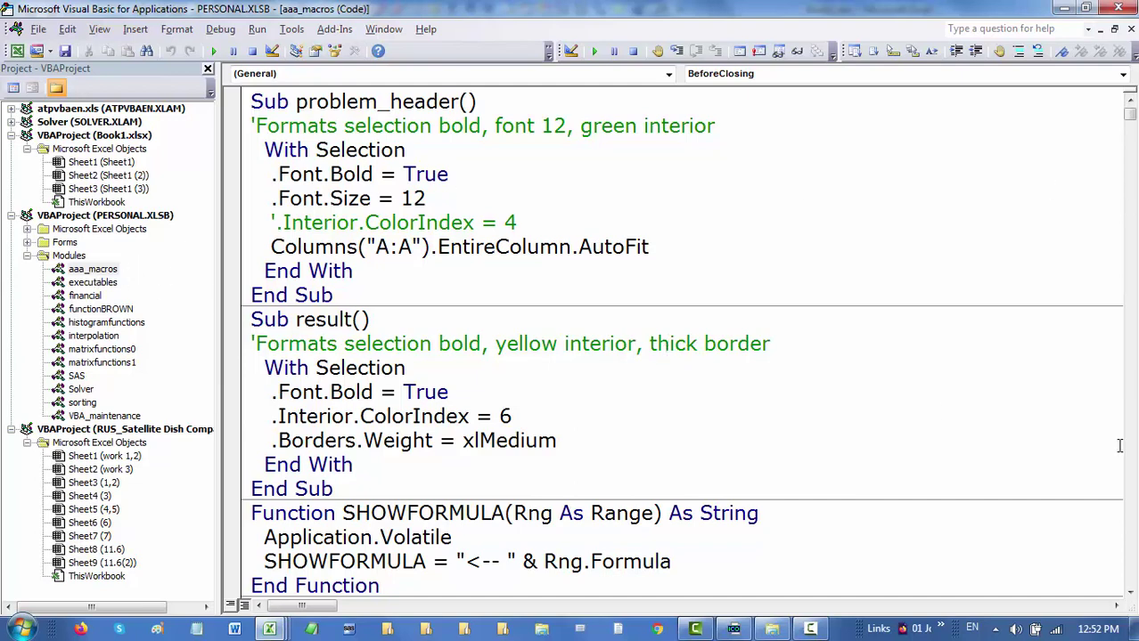
Search the code for 'before', then refine it to 'beforeclo' to reach Sub BeforeClosing
key("ctrl+f")
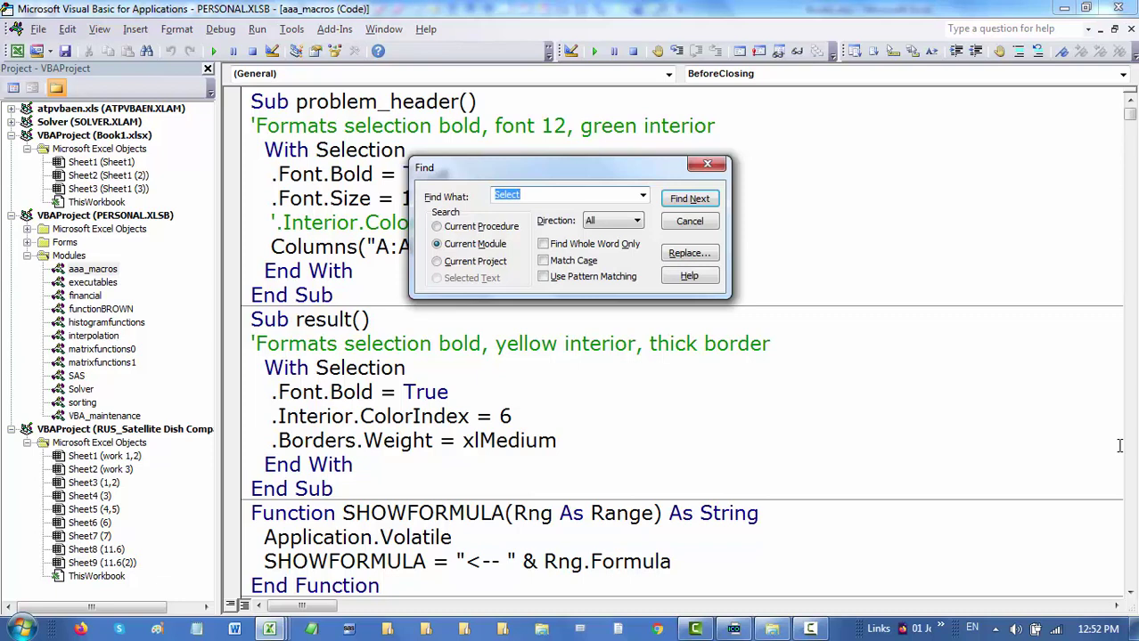
type("b")
type("efore")
left_click(690, 199)
left_click(694, 203)
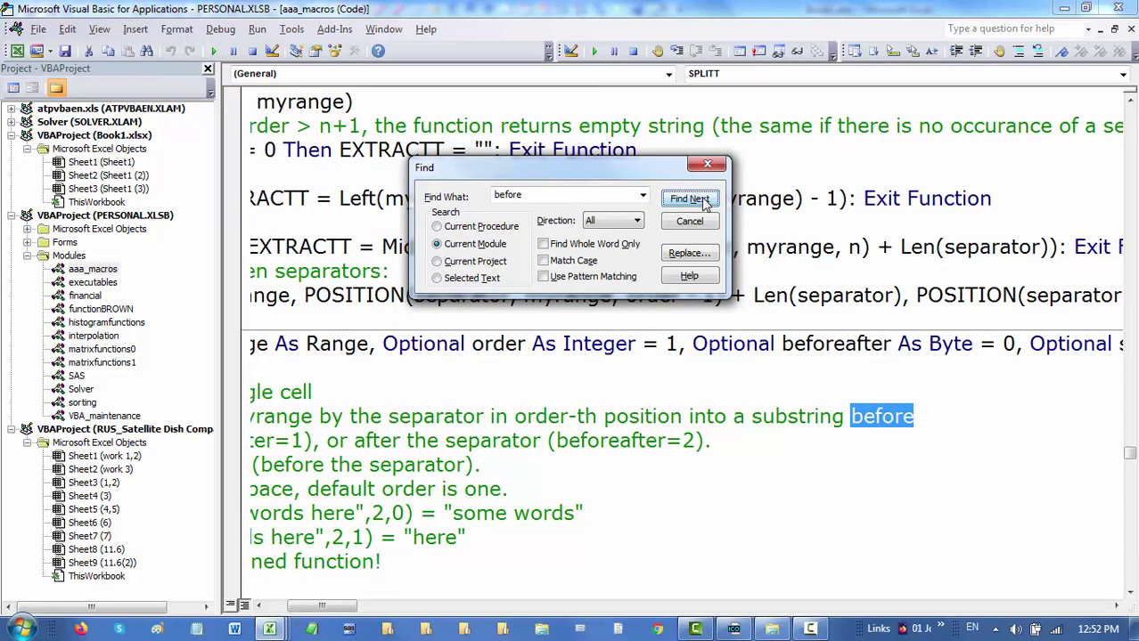
left_click(691, 199)
left_click(705, 201)
left_click(705, 201)
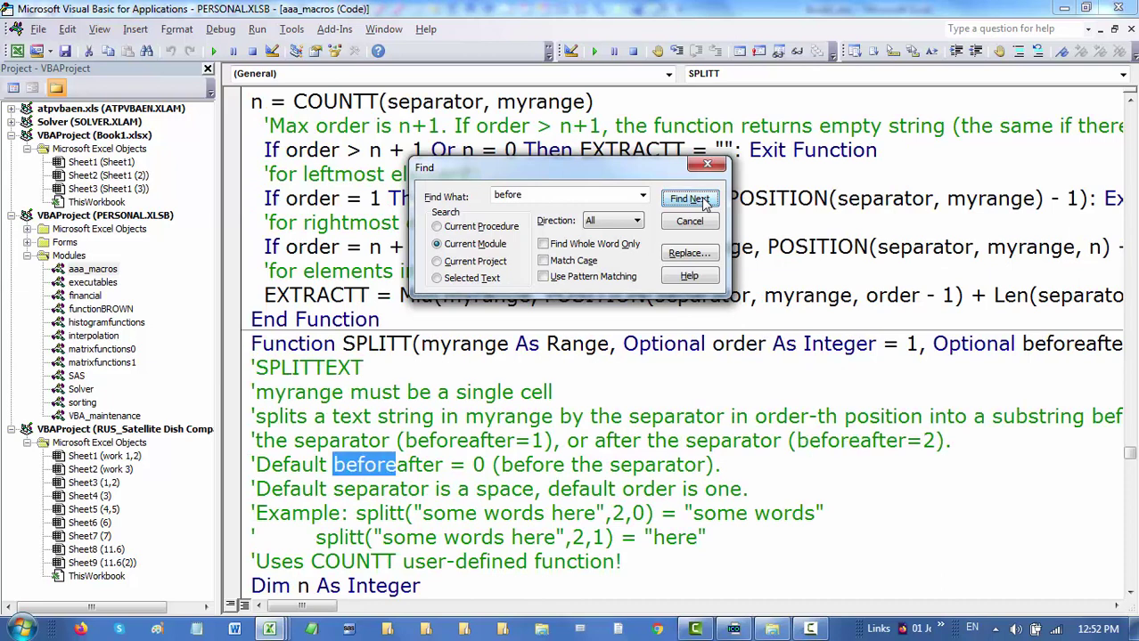
left_click_drag(541, 196, 473, 196)
left_click(567, 195)
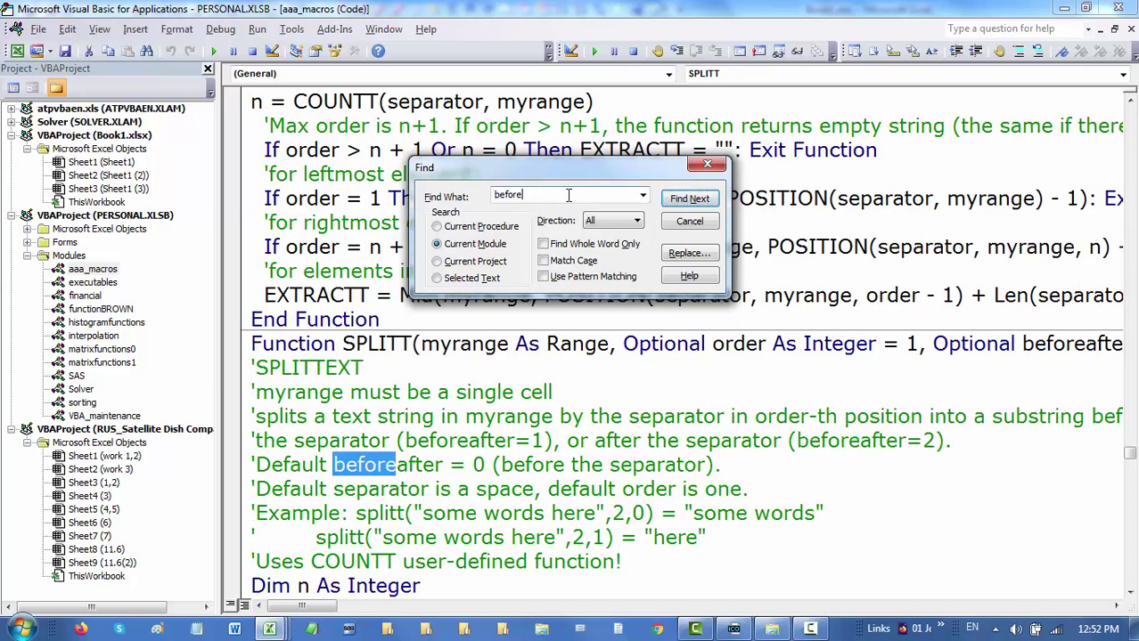
type("clo")
left_click(689, 200)
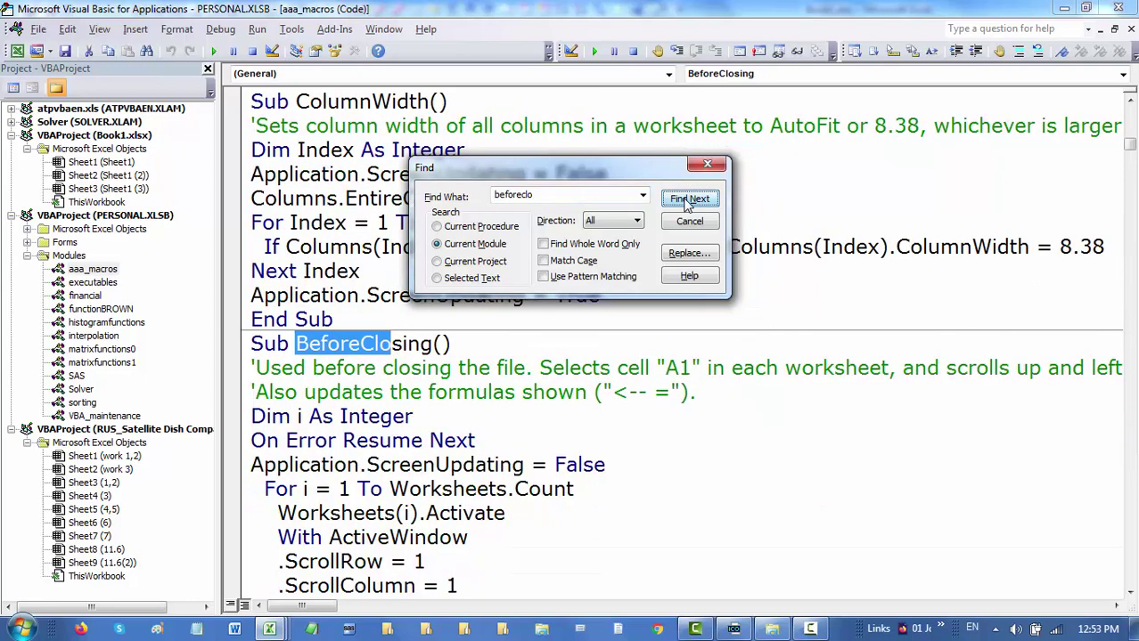
left_click(691, 223)
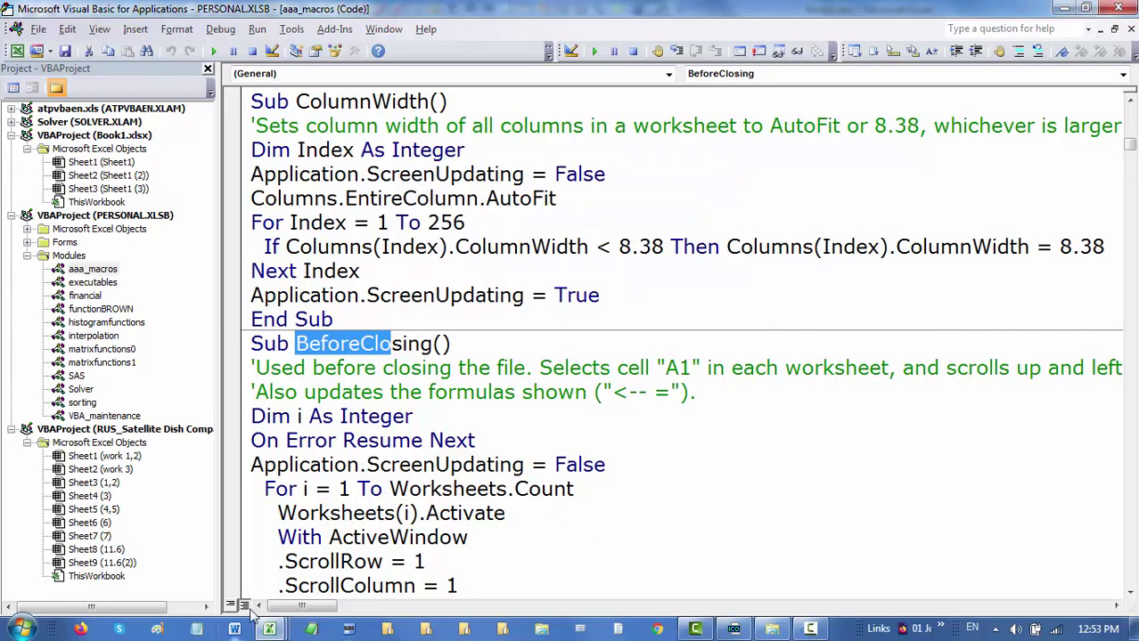
left_click(1130, 595)
left_click(1130, 595)
left_click(1130, 596)
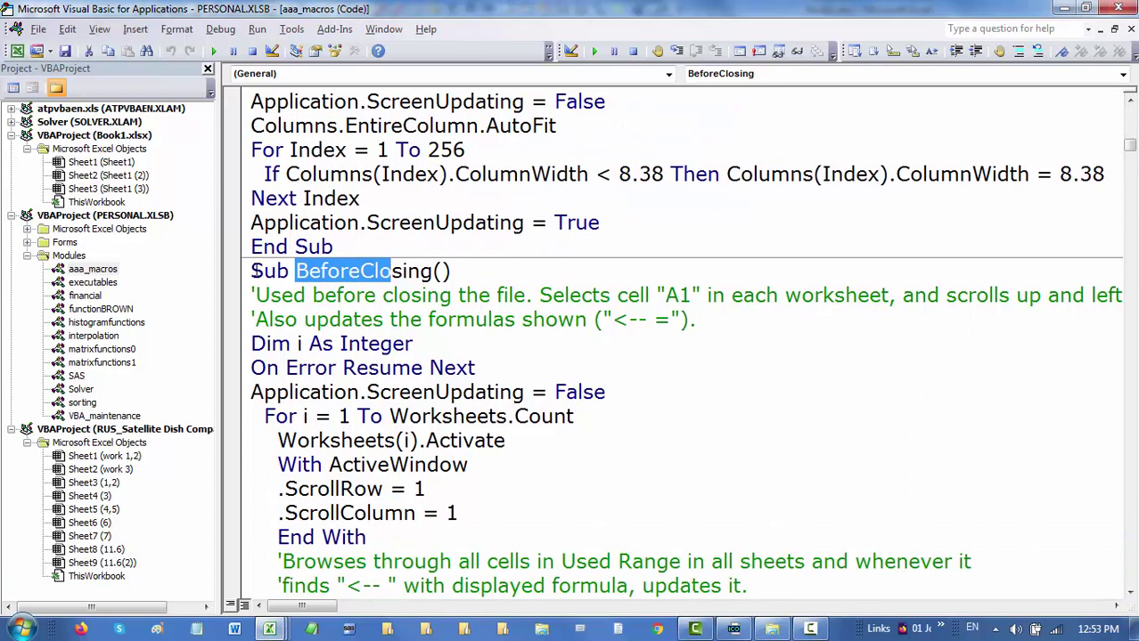
left_click_drag(253, 271, 374, 534)
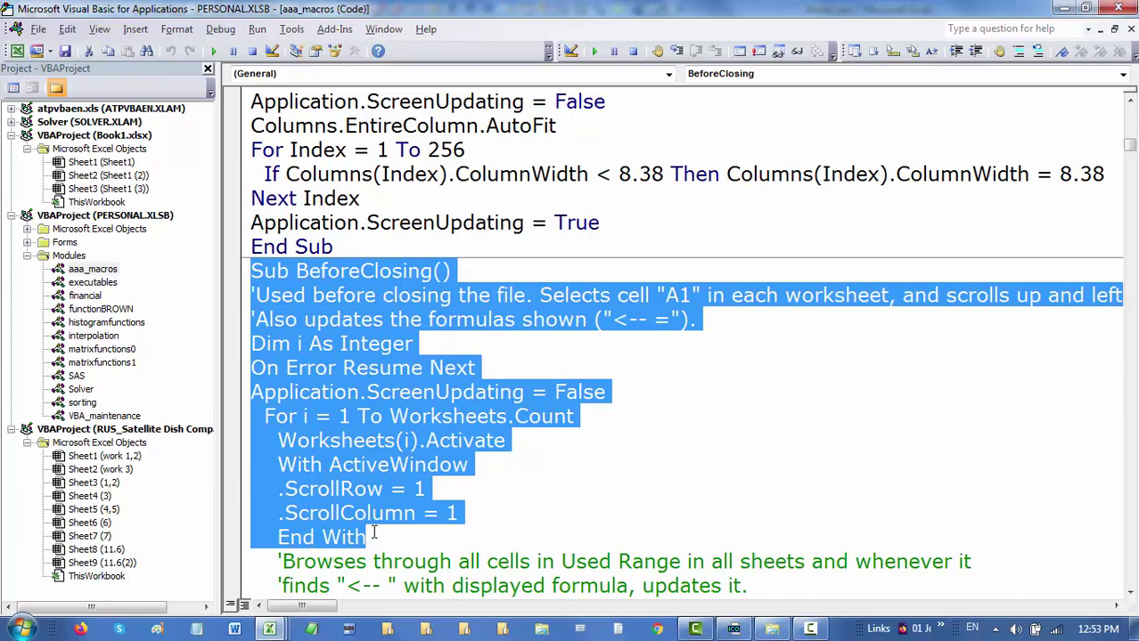
left_click(910, 517)
left_click(1130, 592)
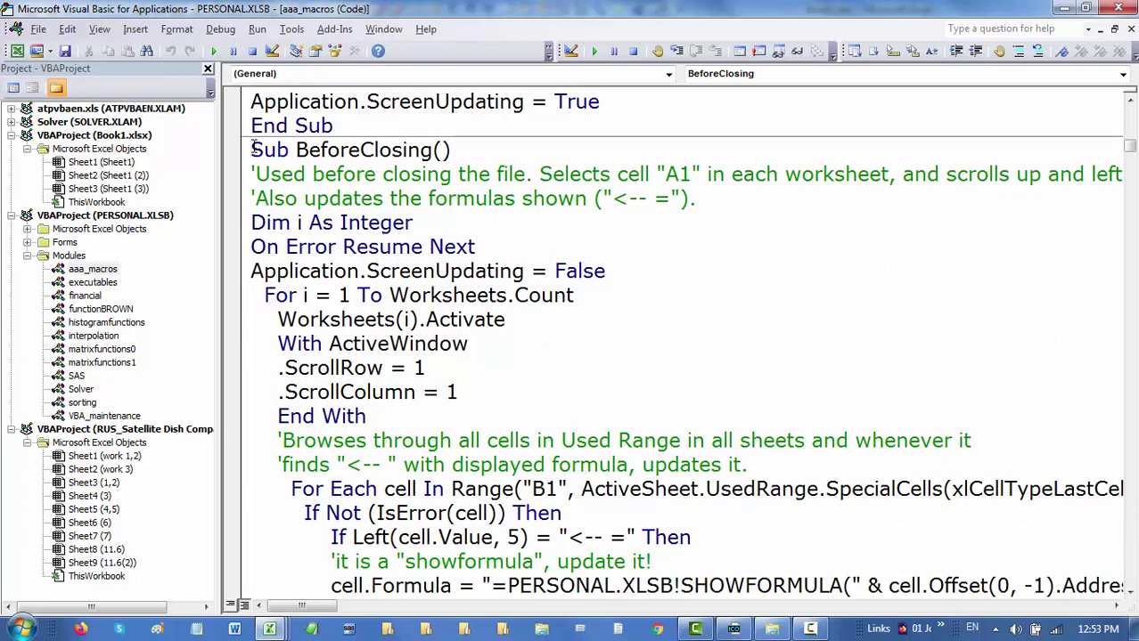
left_click_drag(254, 150, 458, 409)
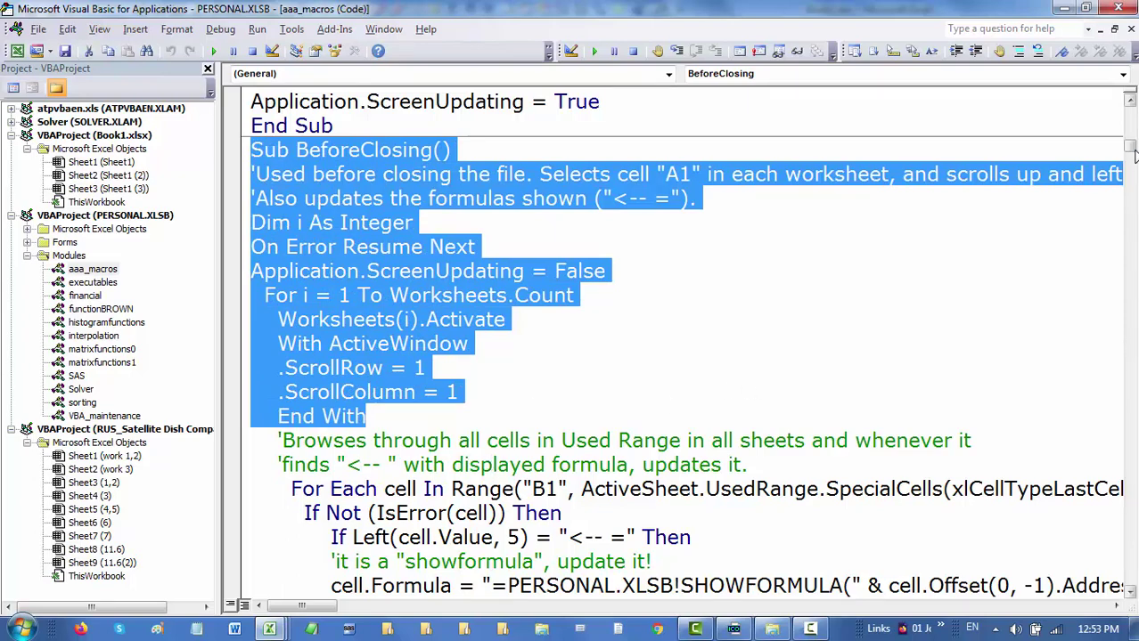
left_click_drag(1130, 147, 1130, 151)
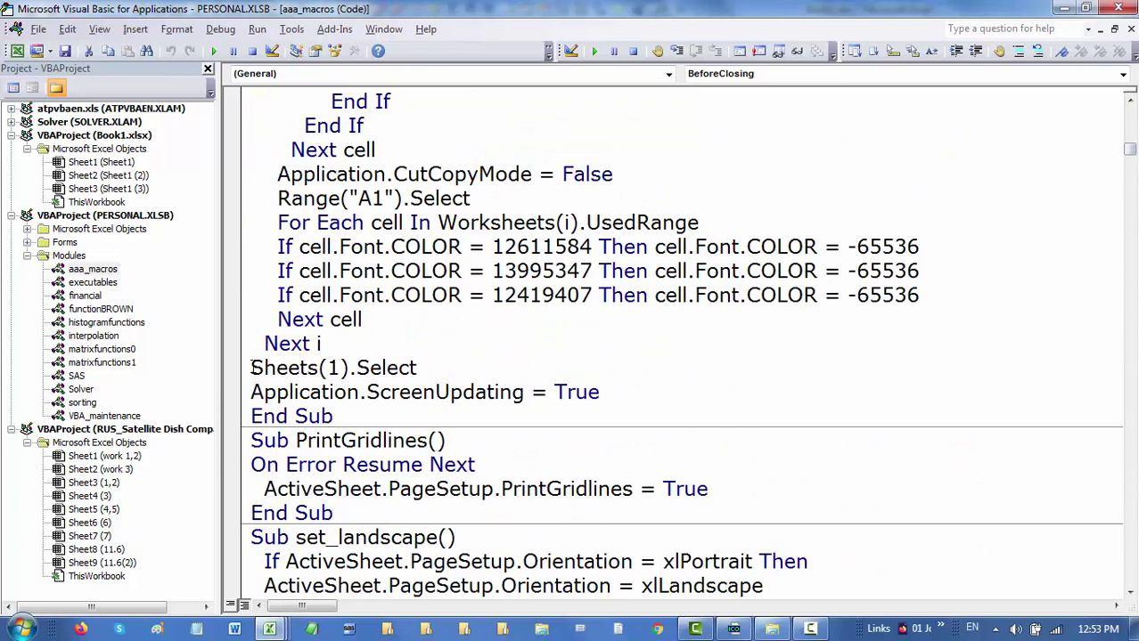
left_click_drag(252, 367, 334, 416)
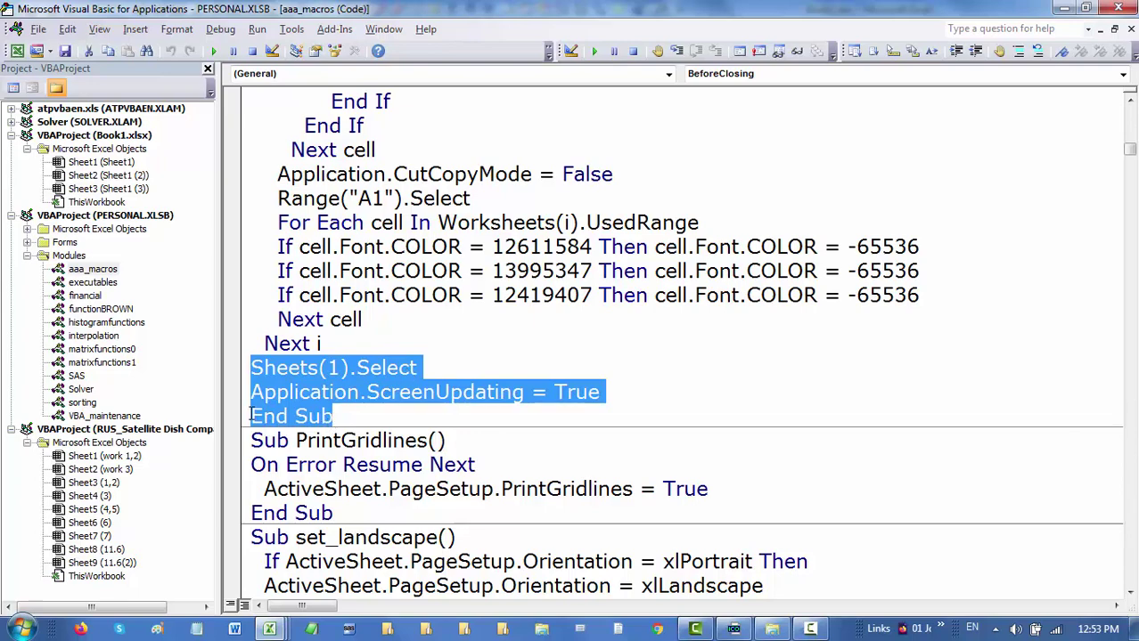
left_click(1127, 140)
scroll(1128, 145, "down", 5)
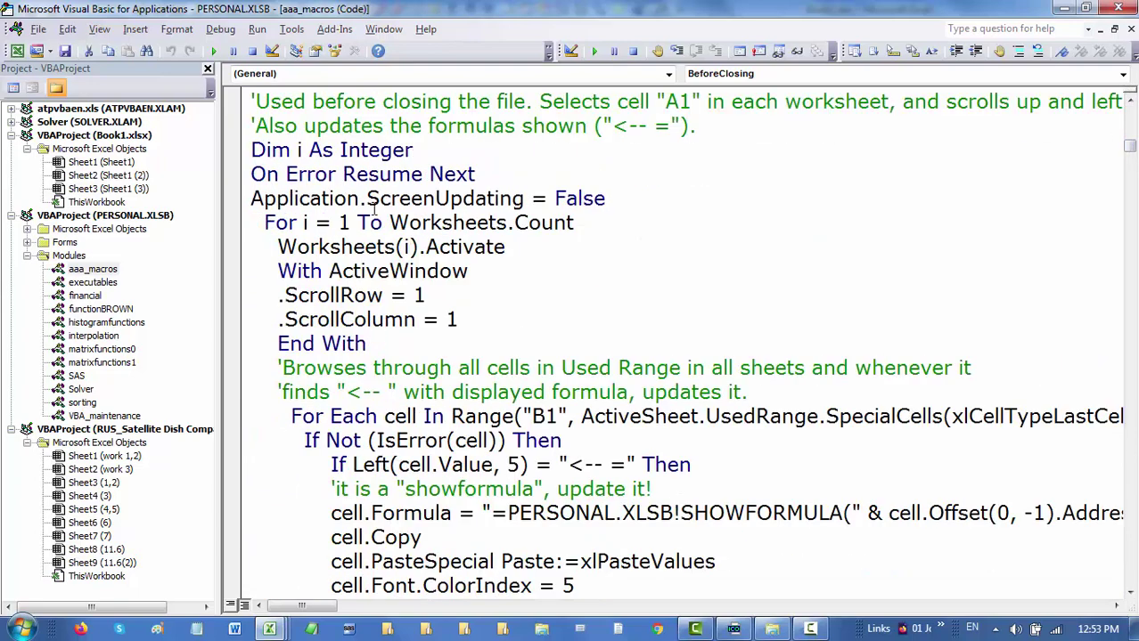
left_click(1131, 381)
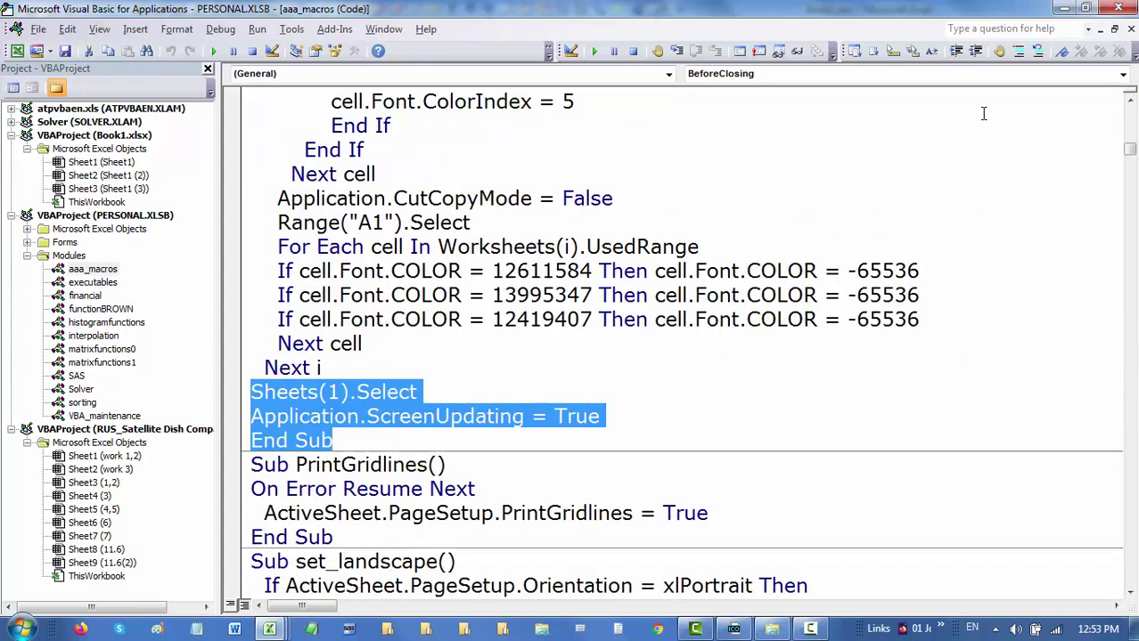
key("Page_Up")
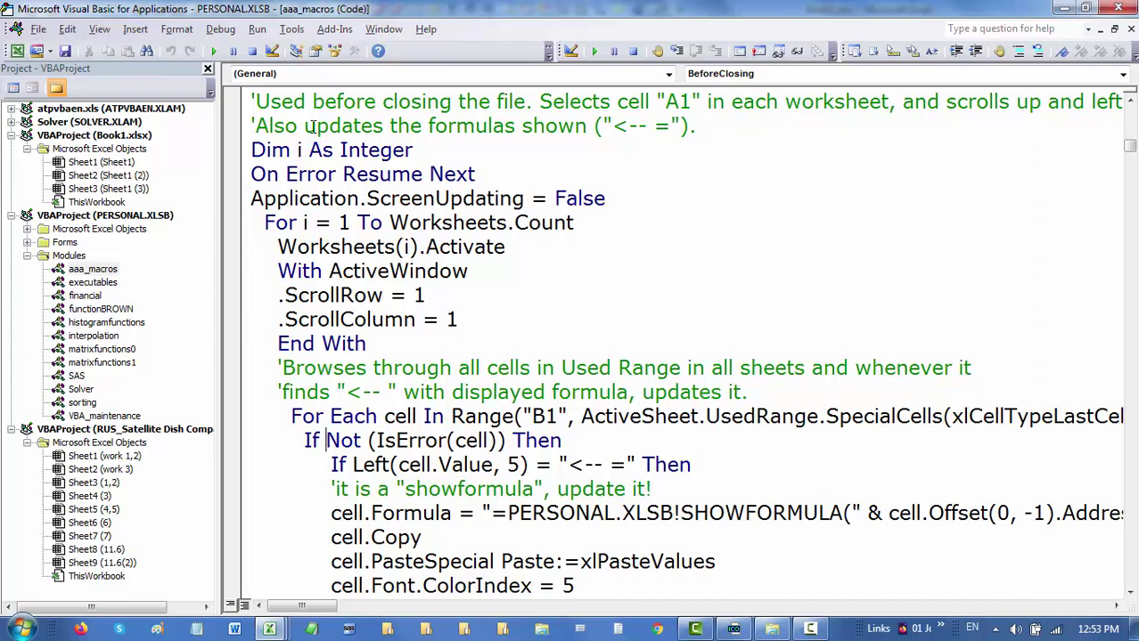
scroll(257, 126, "up", 1)
scroll(257, 125, "up", 1)
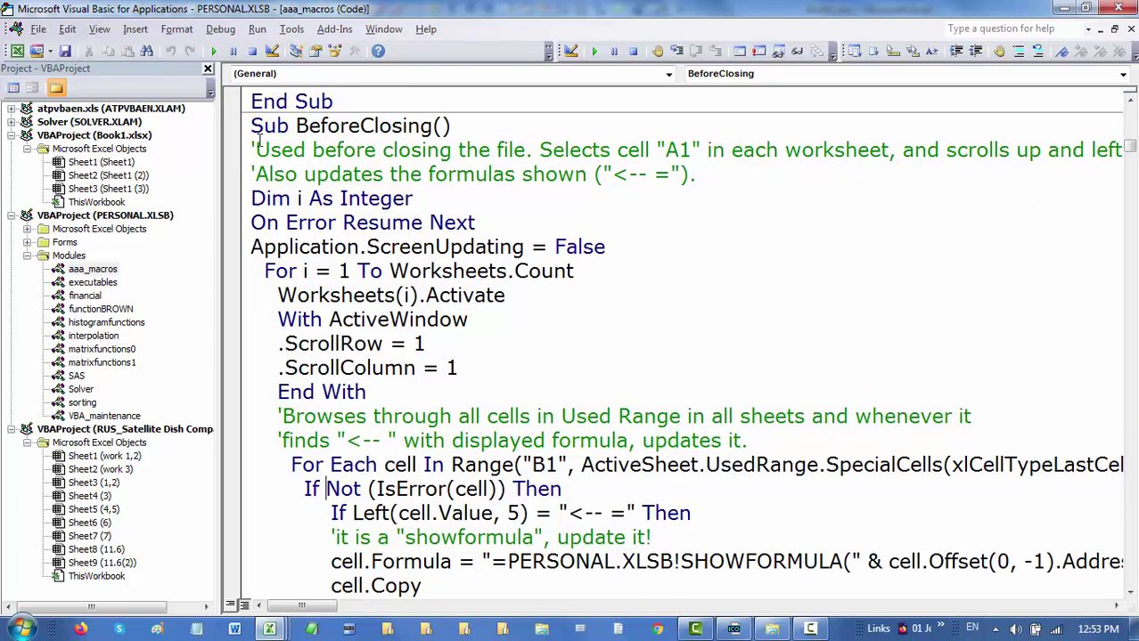
mouse_move(253, 125)
left_mouse_down()
mouse_move(375, 174)
mouse_move(526, 395)
left_mouse_up()
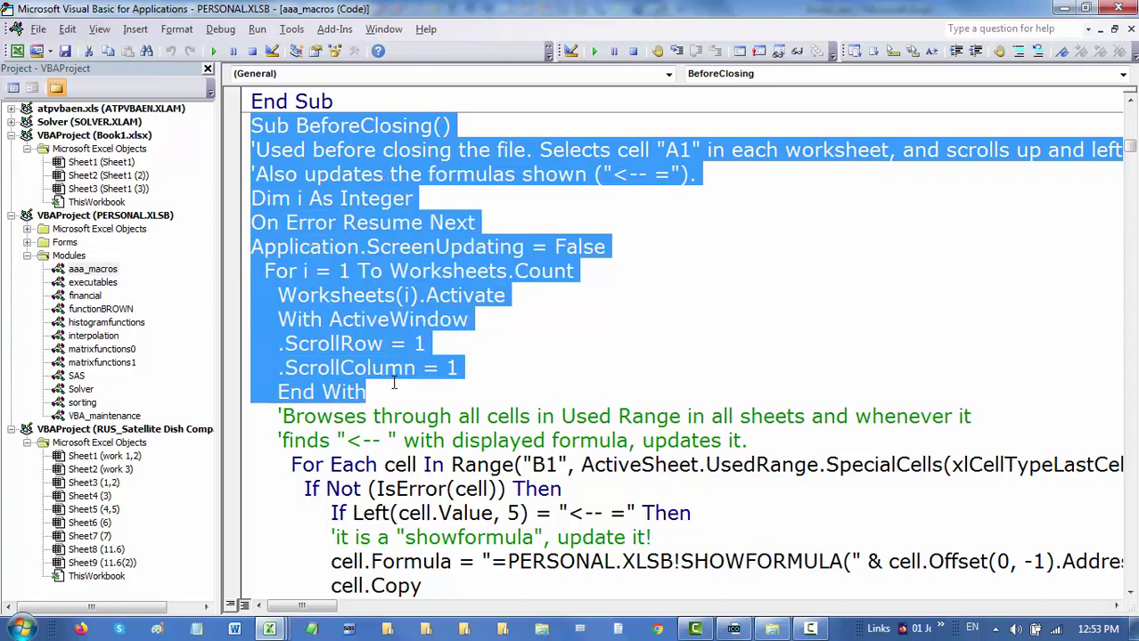
left_click(1130, 592)
left_click(1130, 592)
left_click(1130, 592)
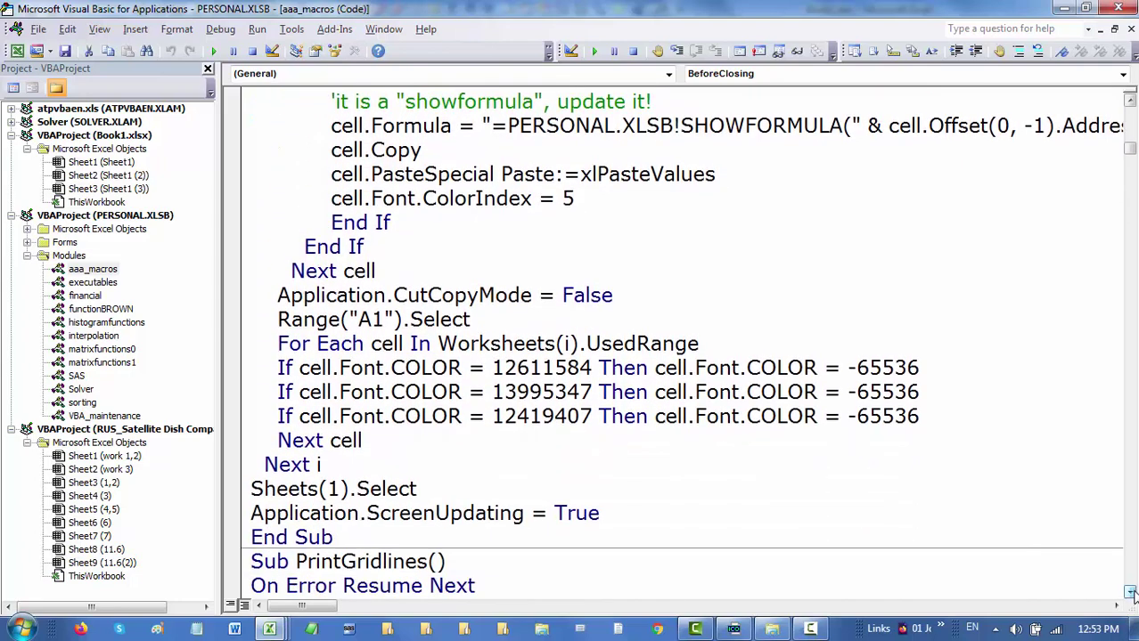
left_click_drag(256, 489, 404, 528)
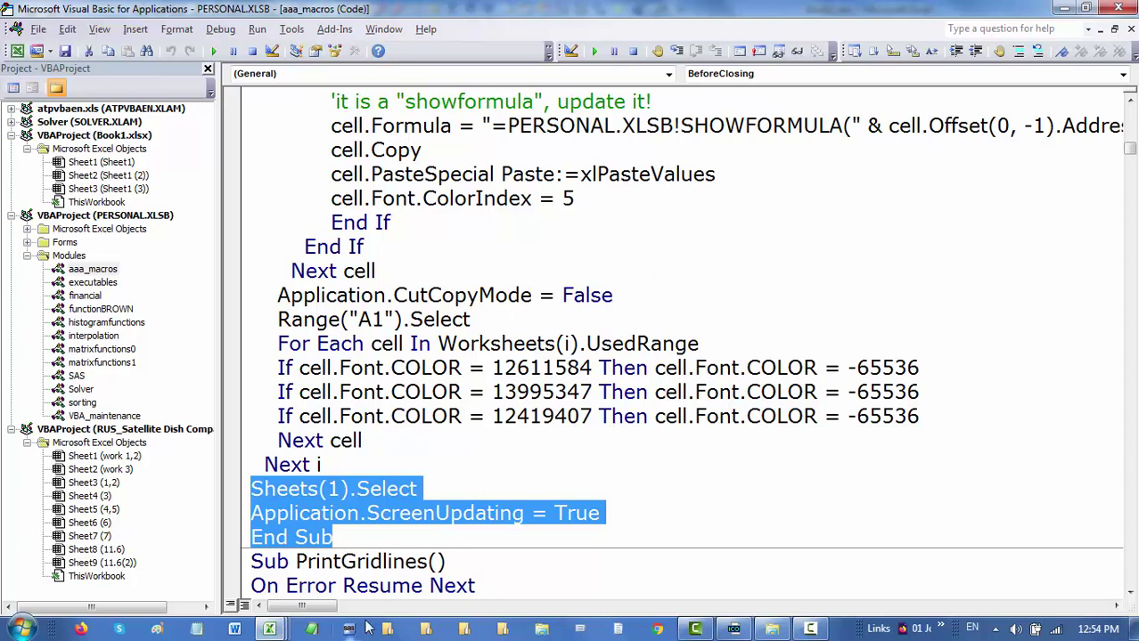
Clear the code selection, switch to the satellite dish workbook, and run BeforeClosing on it
left_click(414, 328)
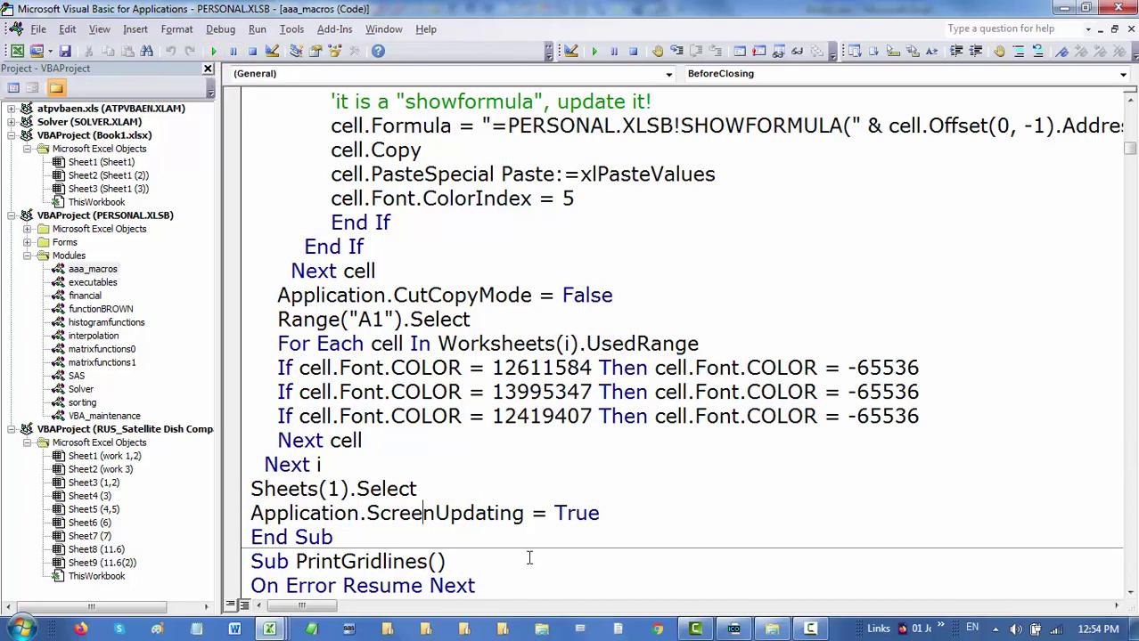
mouse_move(269, 629)
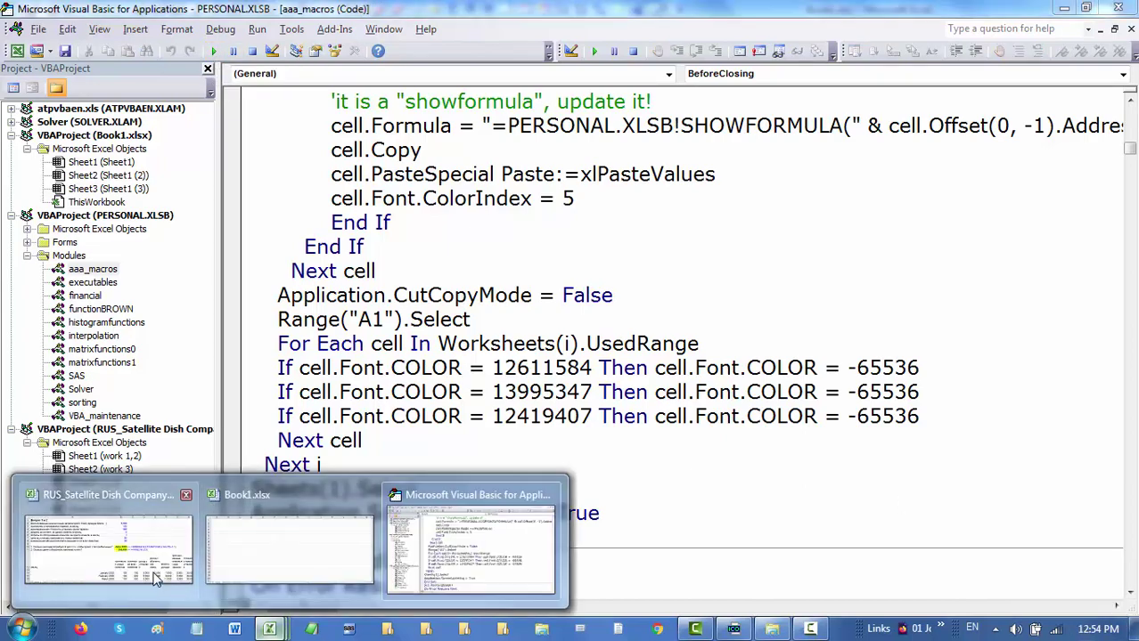
left_click(151, 588)
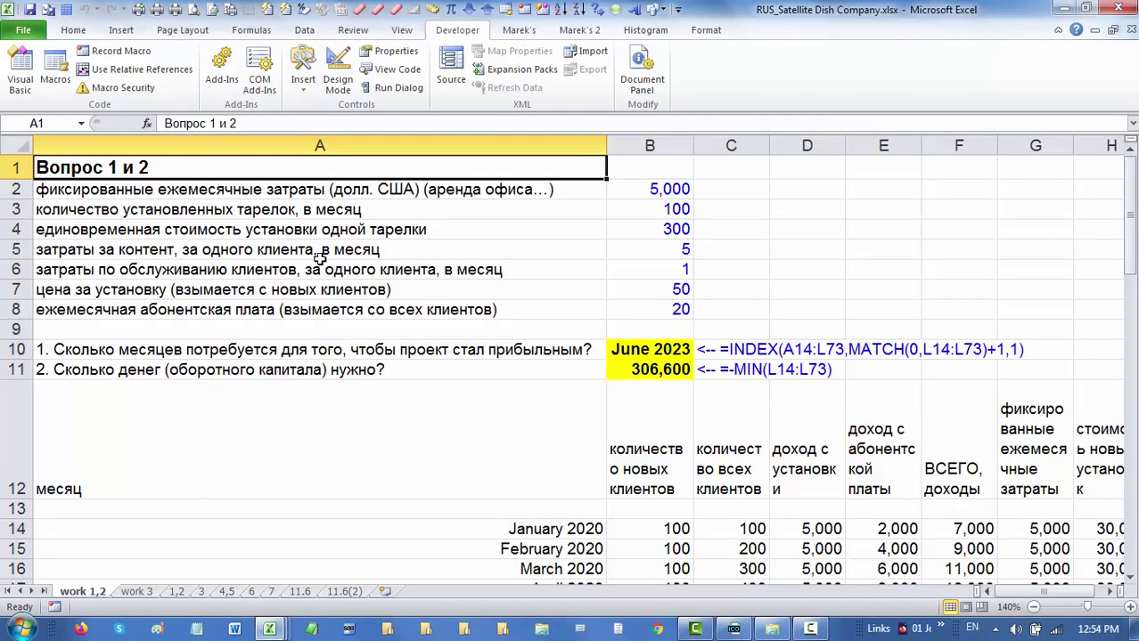
left_click(49, 11)
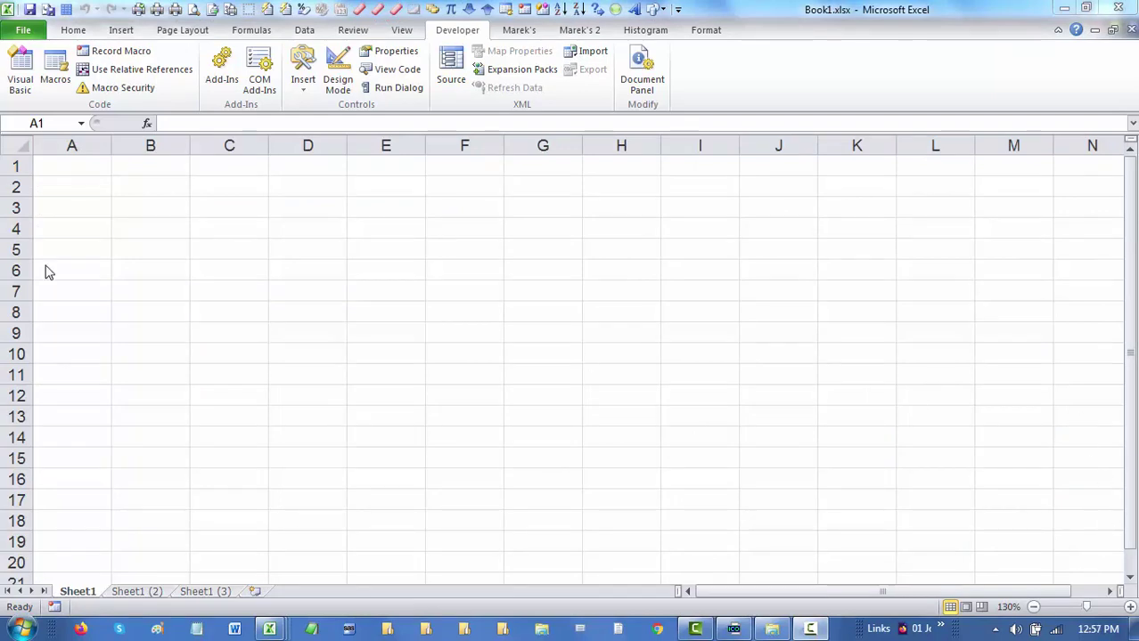
Enter 1 in A1 and 2 in A2 of Book1's Sheet1
left_click(91, 168)
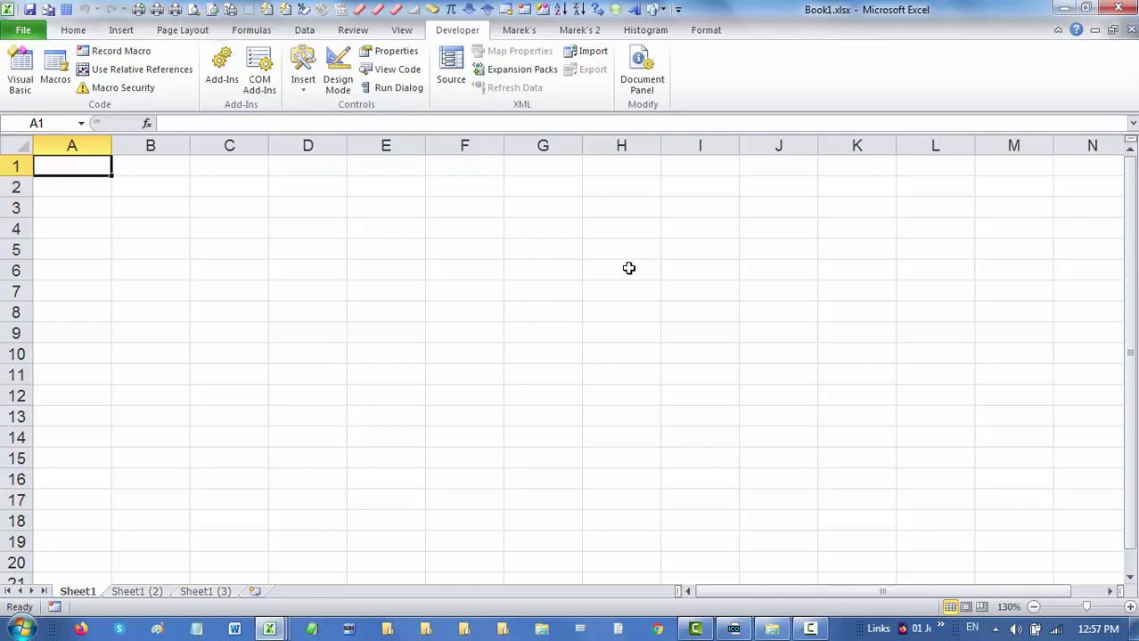
type("1")
key("Return")
type("2")
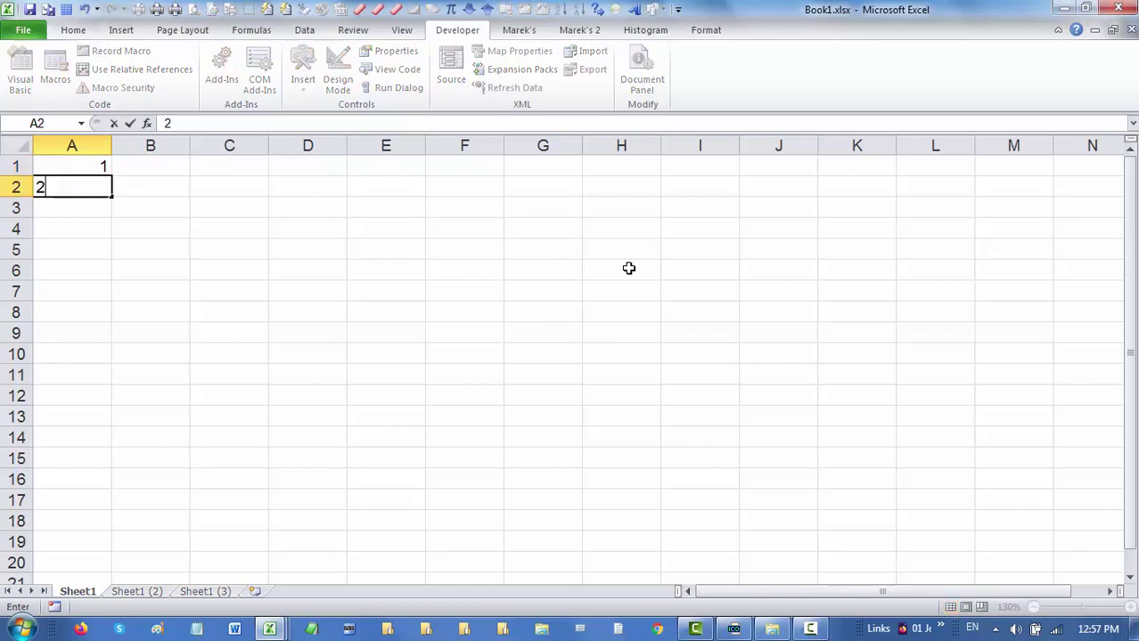
key("Return")
Enter the formula =A1+A2 in A3 by pointing with arrow keys, then reselect A3
type("=")
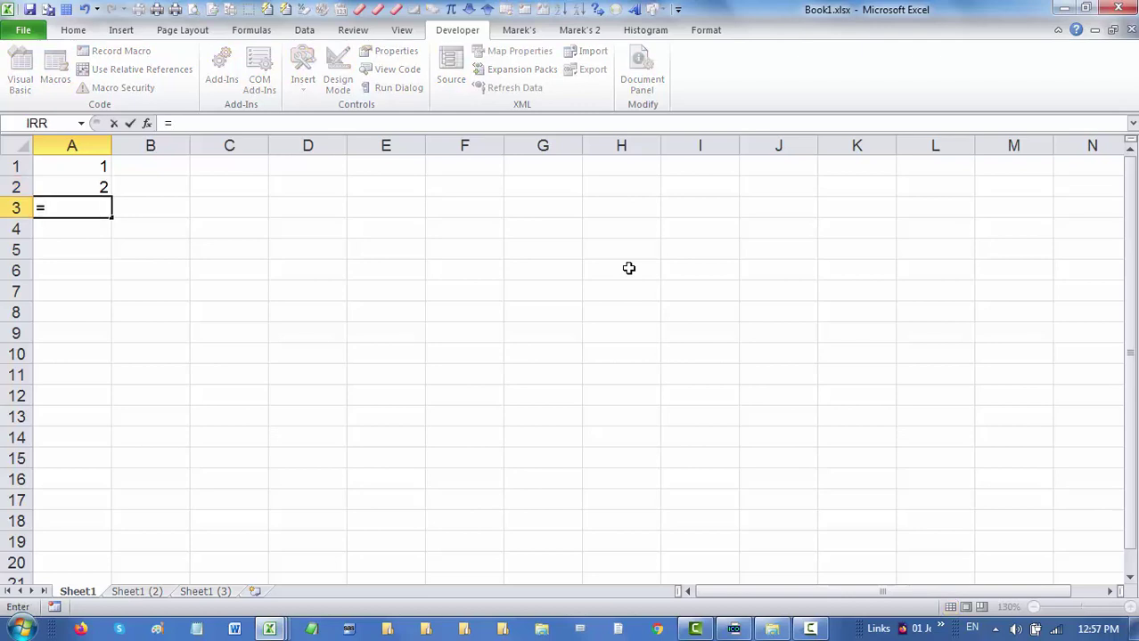
key("Up")
key("Up")
type("+")
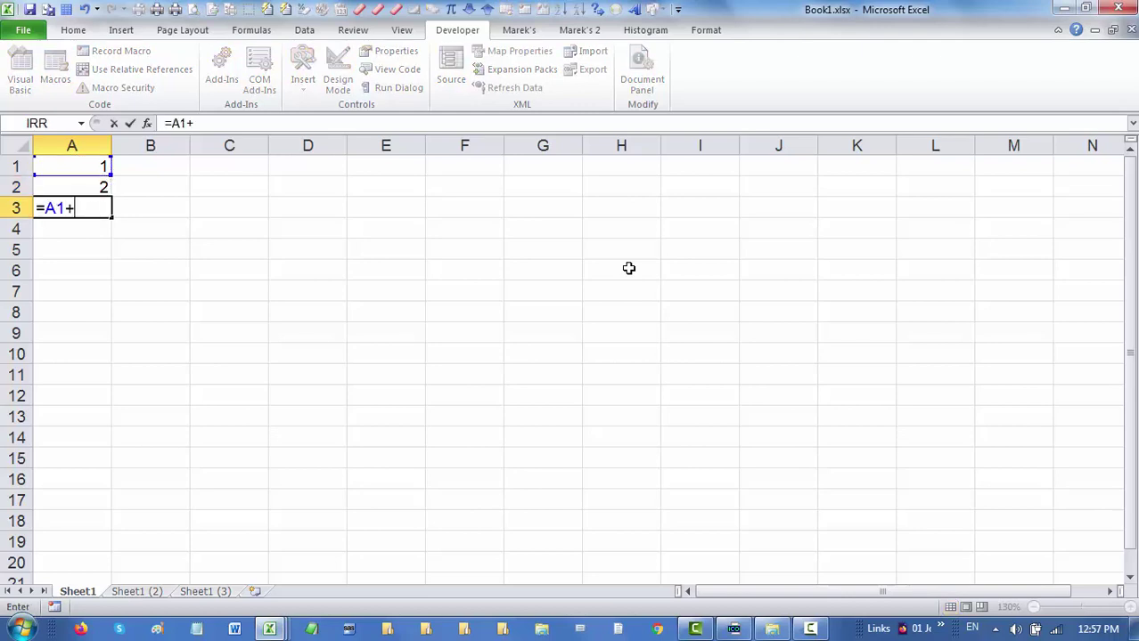
key("Up")
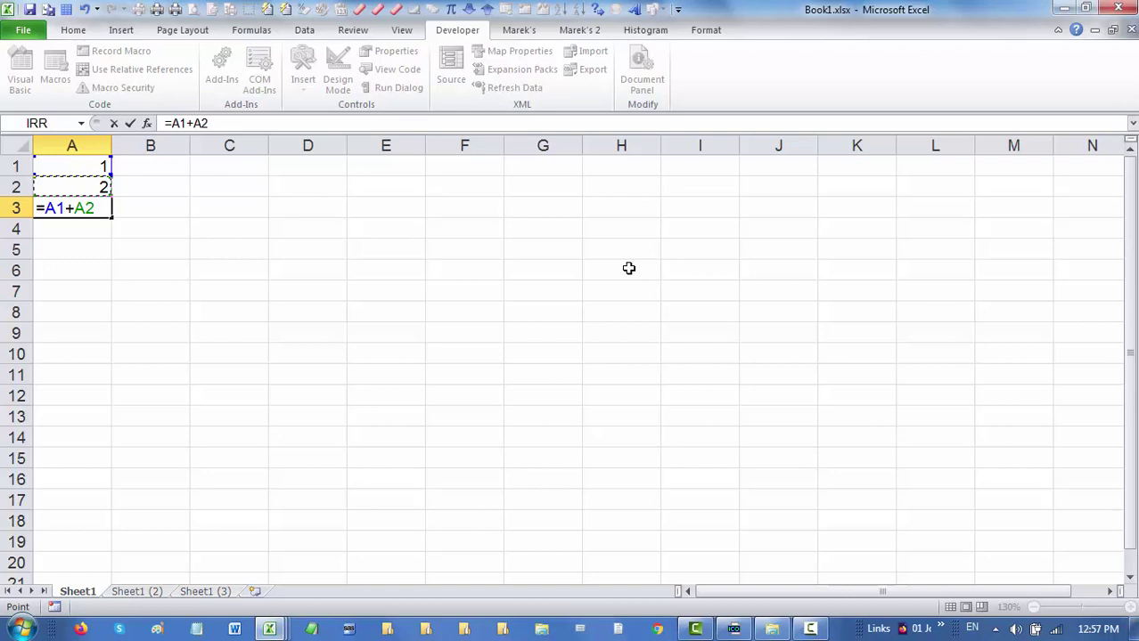
key("Return")
key("Up")
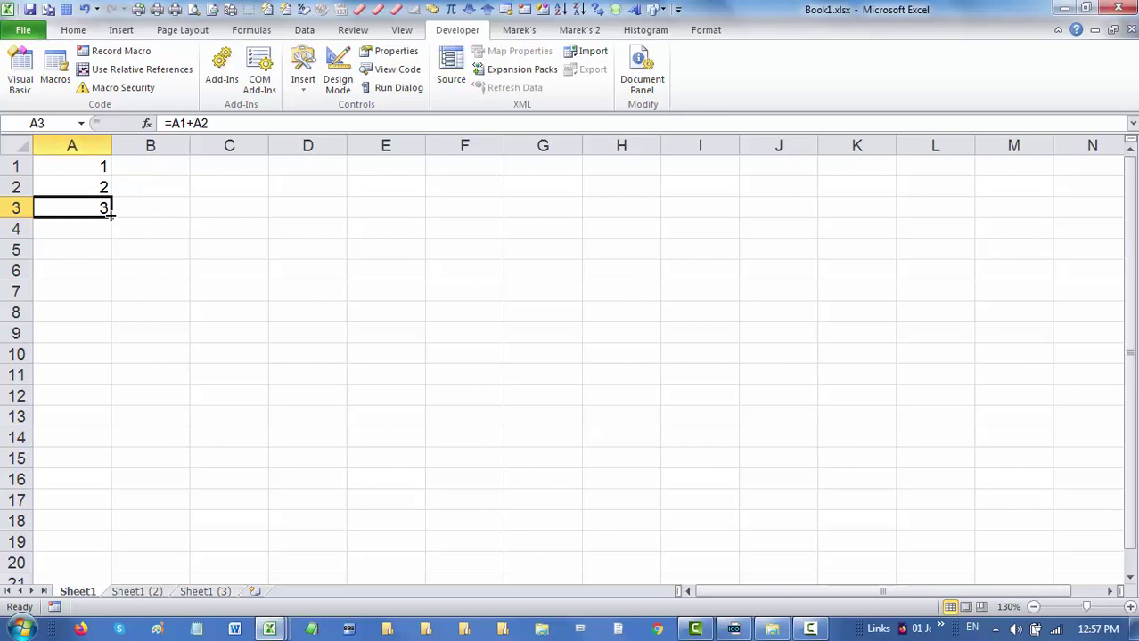
Show A3's formula as '<-- =A1+A2' in B3 with the Ctrl+Shift+F macro shortcut, then select A3
left_click(148, 210)
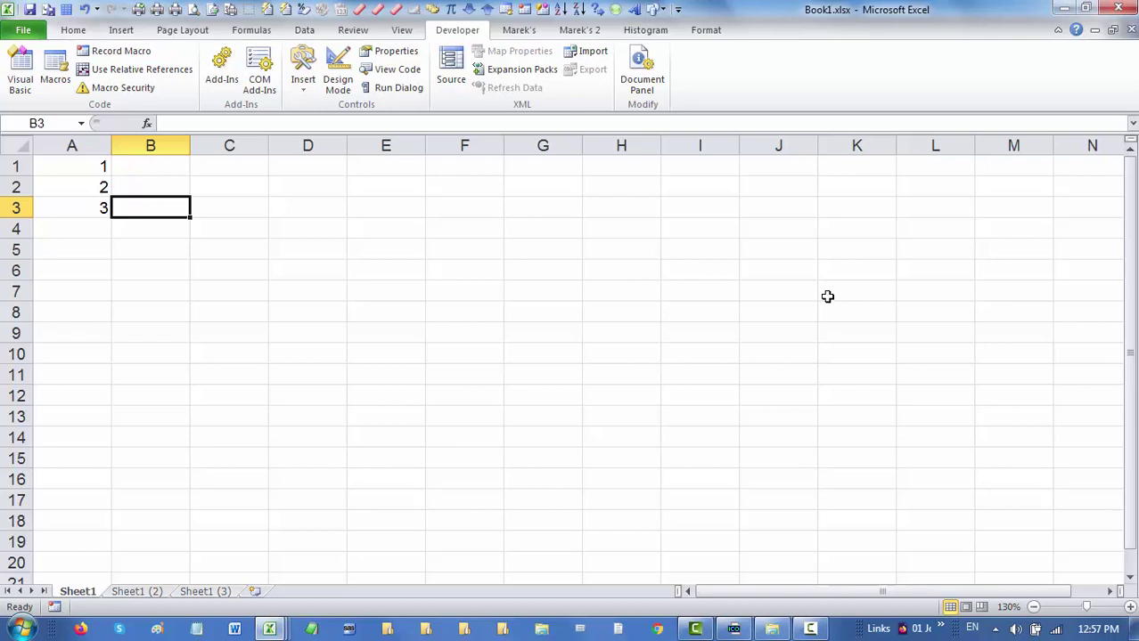
key("ctrl+shift+f")
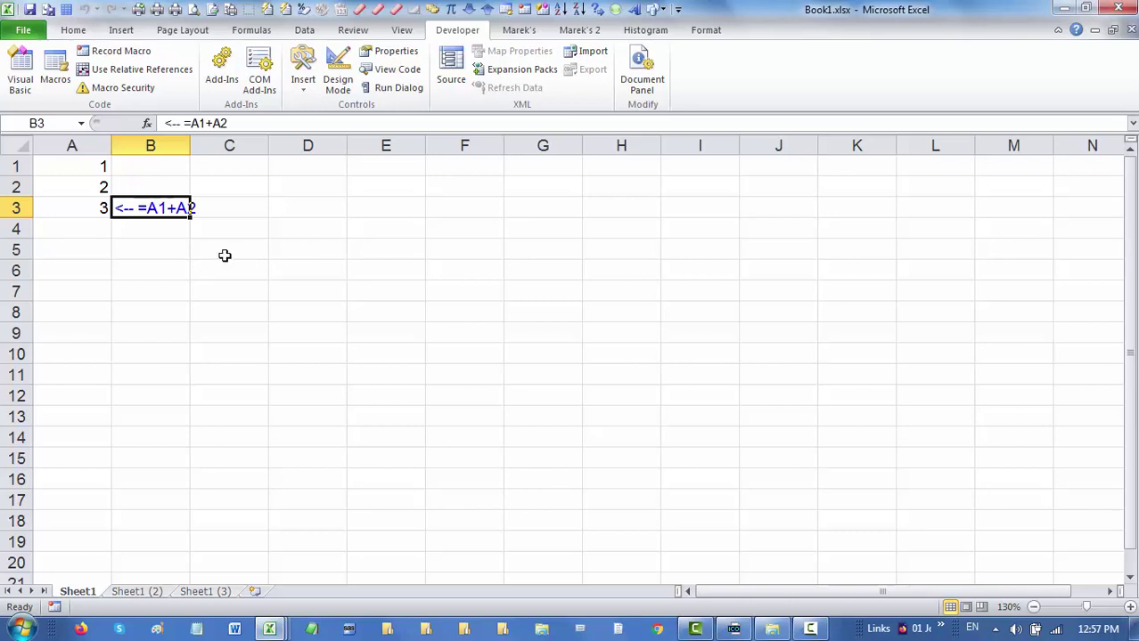
left_click(224, 255)
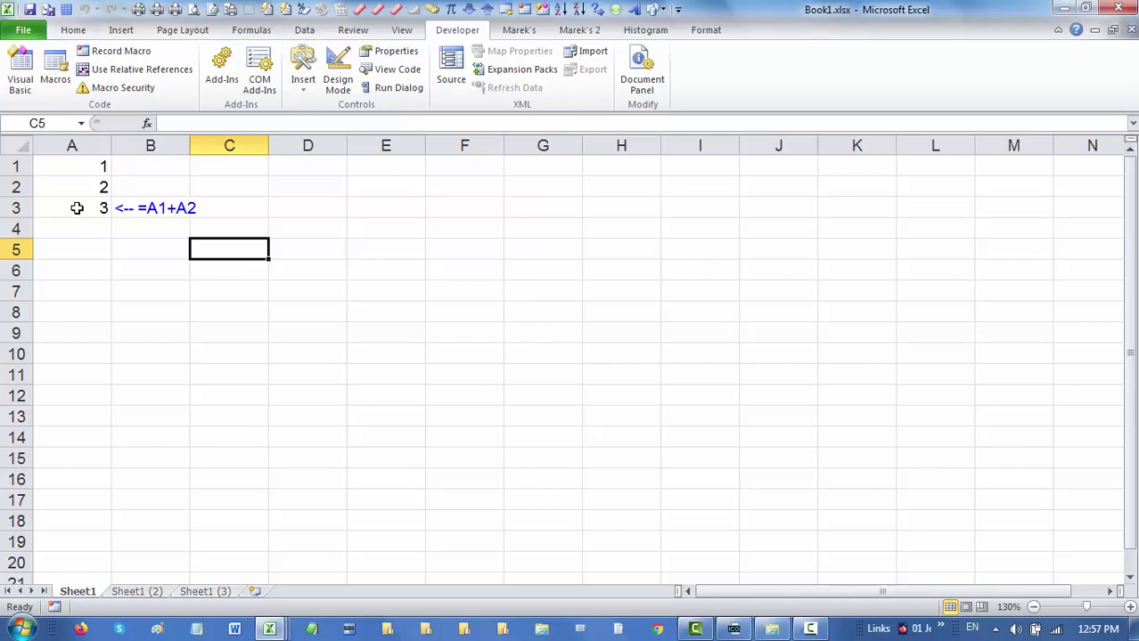
left_click(77, 208)
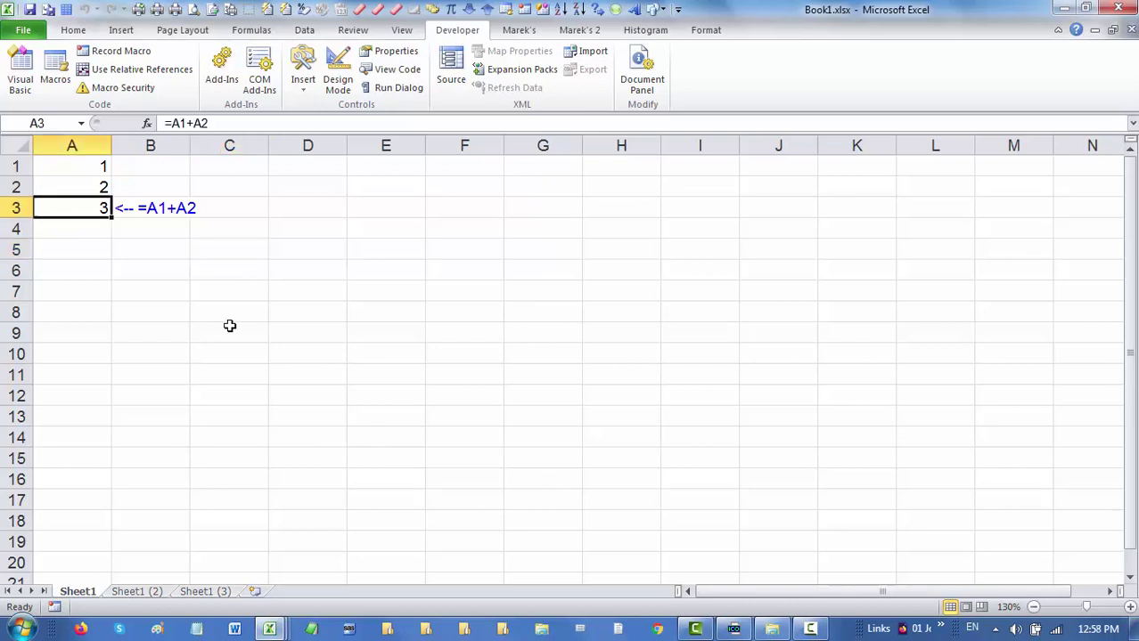
Attach A3's formula =A1+A2 as a comment using the ShowFormulaComment button, and move the comment aside
left_click(396, 11)
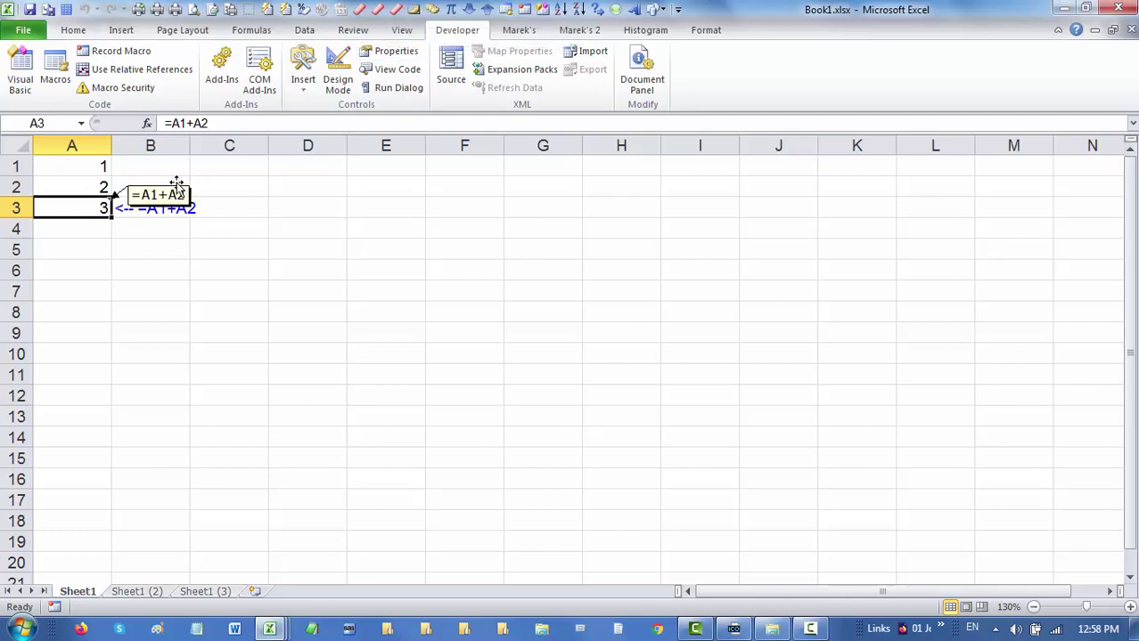
mouse_move(178, 187)
left_mouse_down()
mouse_move(219, 172)
mouse_move(190, 170)
left_mouse_up()
left_click(256, 250)
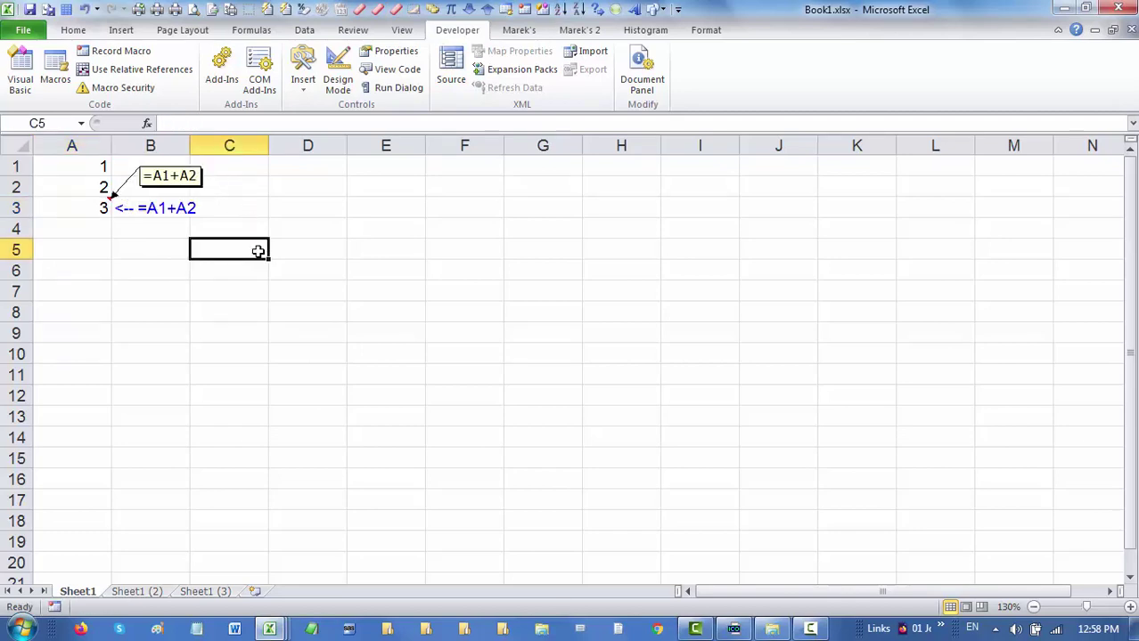
Clear the '<-- =A1+A2' text from B3 and return to the Visual Basic editor
left_click(174, 205)
key("Delete")
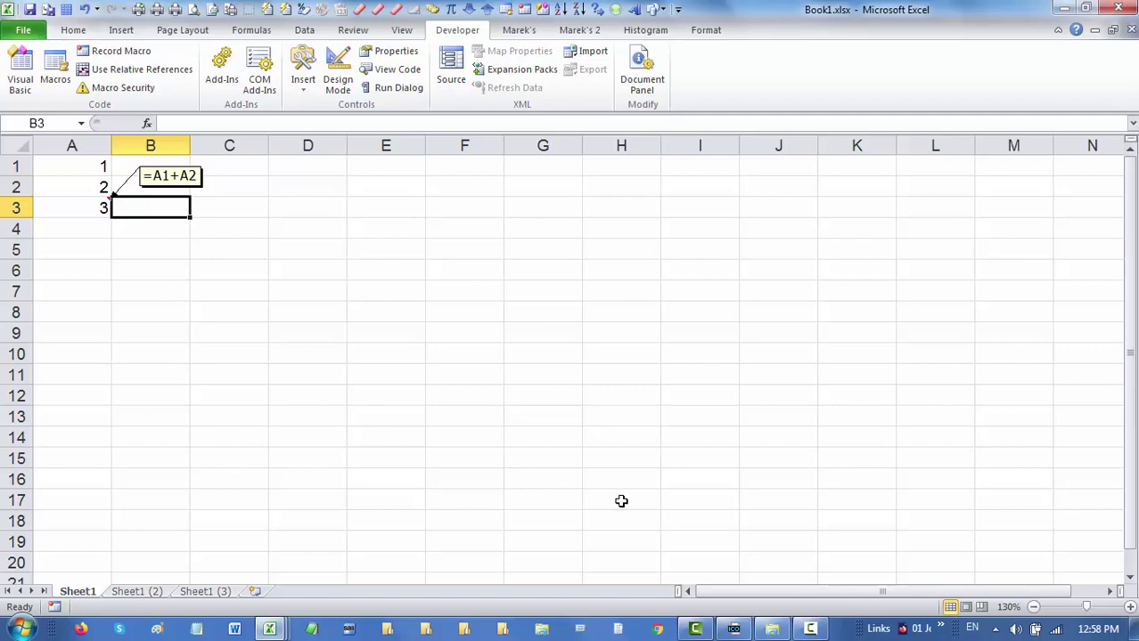
left_click(546, 11)
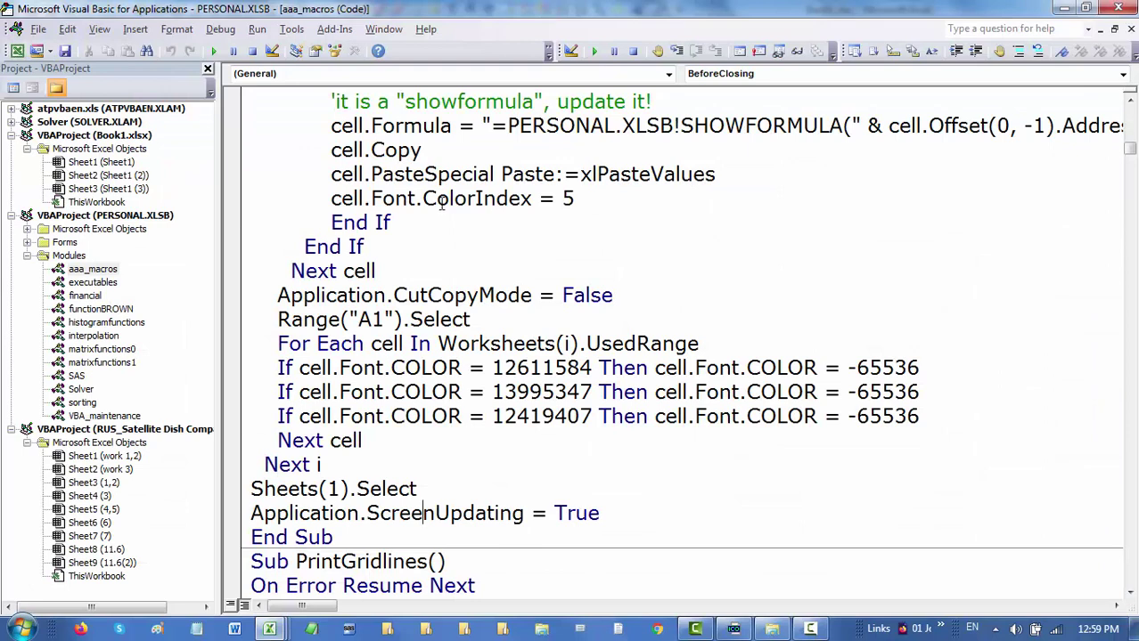
Search the macro code for 'showform' and read through the ShowFormulaComment macro in aaa_macros
key("ctrl+f")
type("sho")
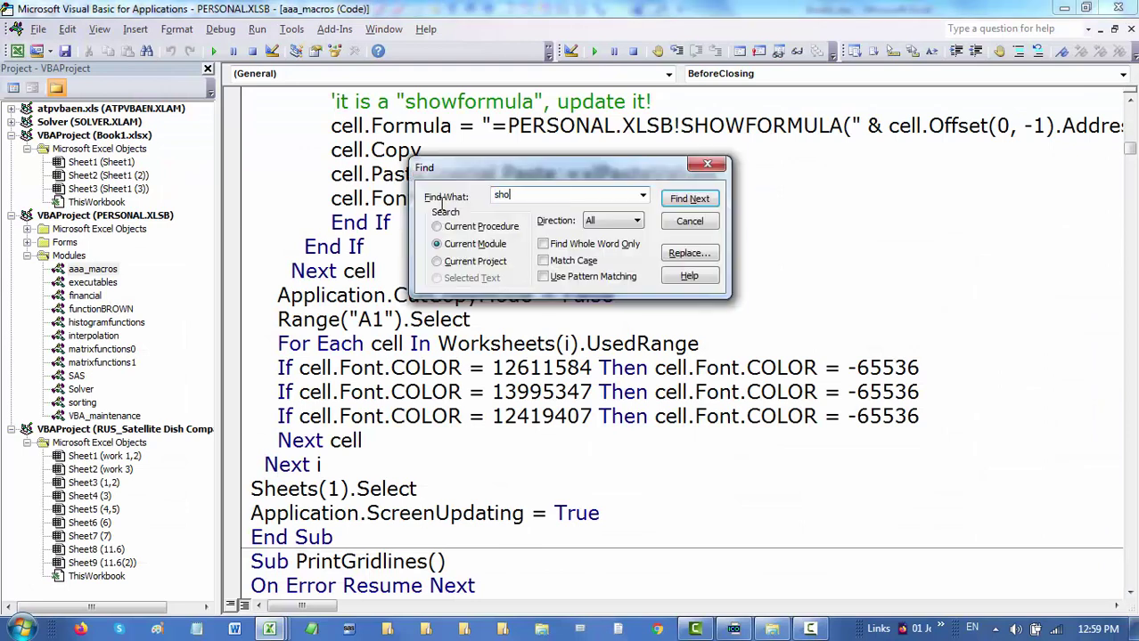
type("wfor")
type("mulacom")
left_click(710, 203)
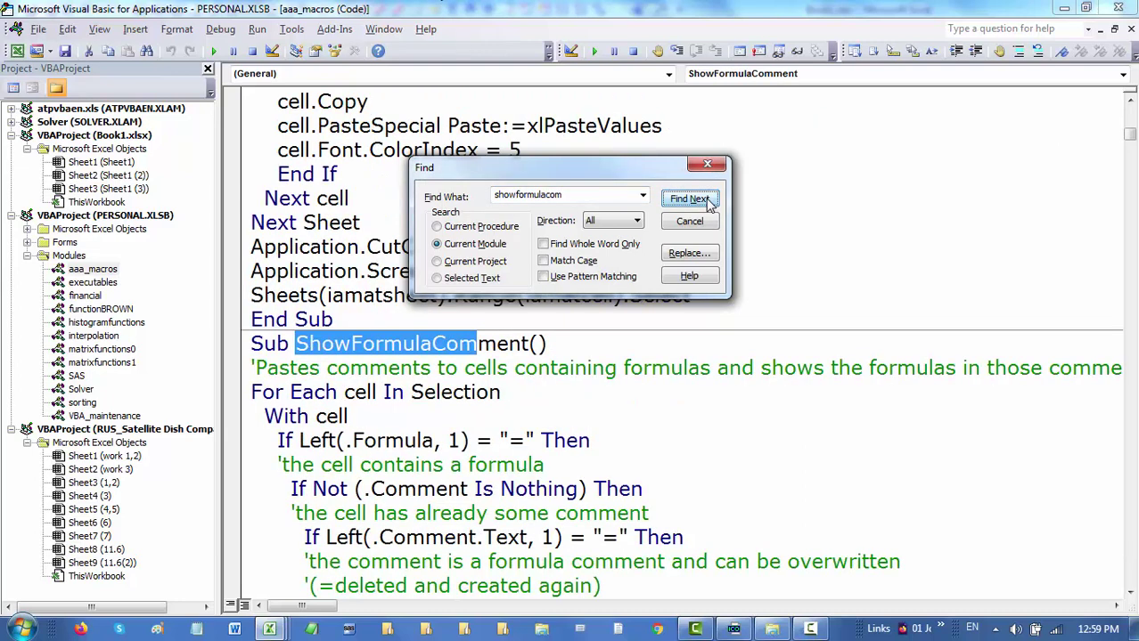
left_click(675, 223)
scroll(623, 267, "down", 3)
left_click_drag(251, 101, 598, 561)
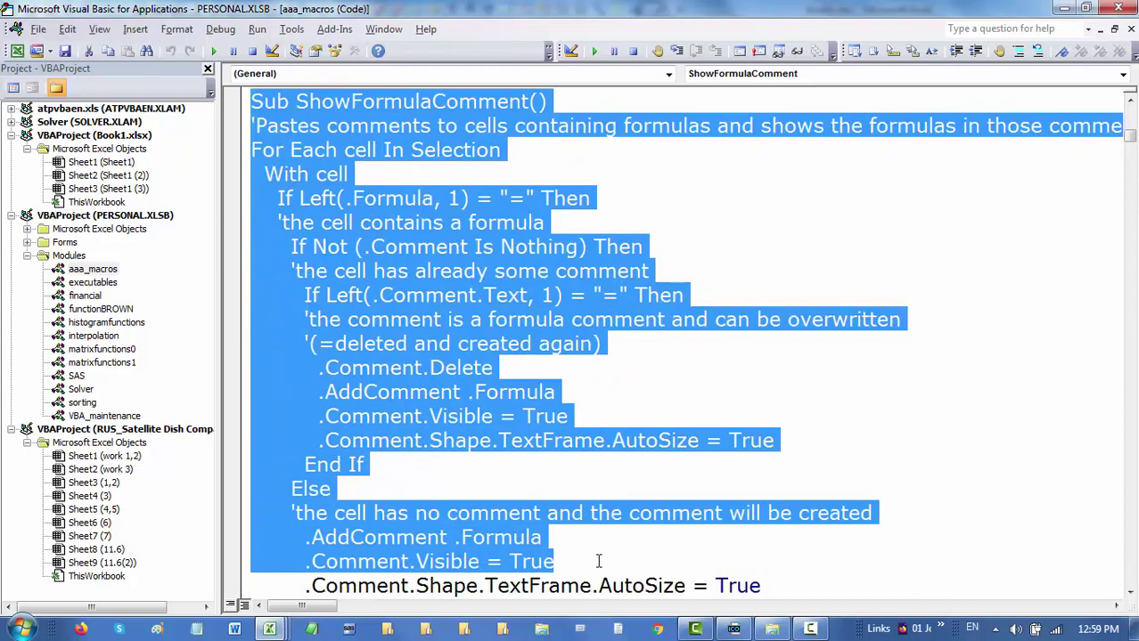
scroll(1133, 594, "down", 1)
scroll(1132, 594, "down", 1)
scroll(1132, 593, "down", 2)
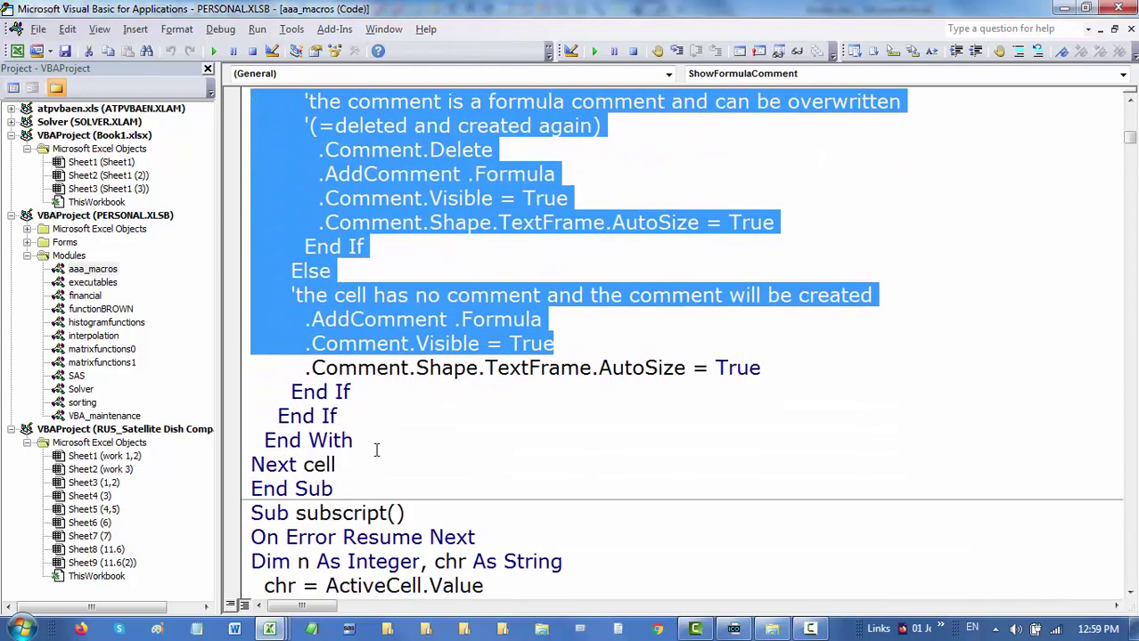
left_click(366, 491)
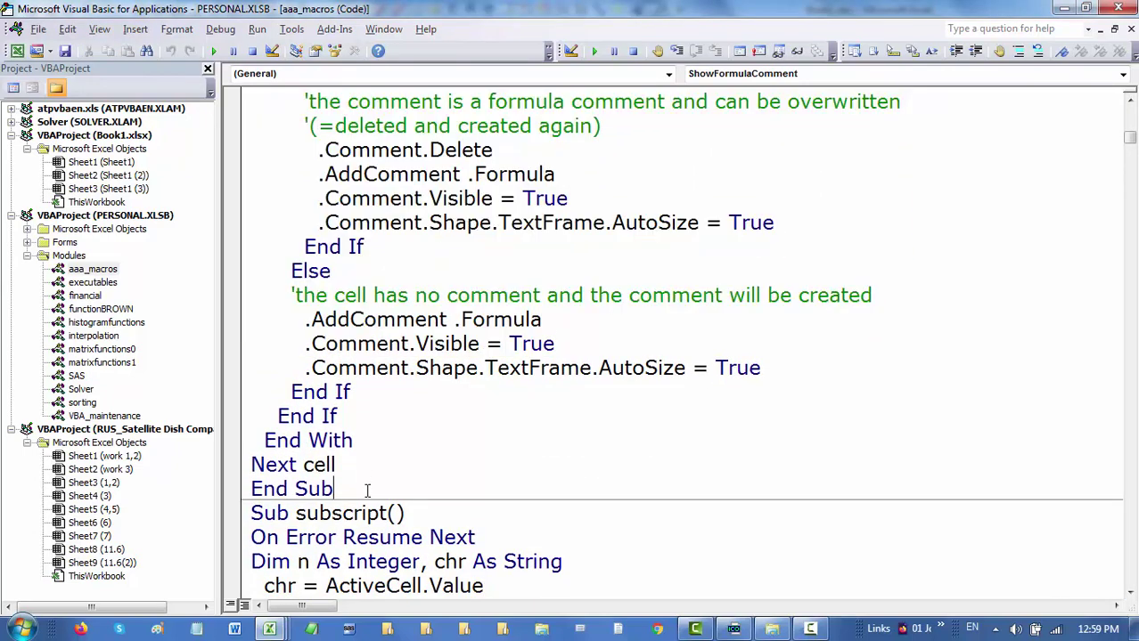
scroll(366, 491, "up", 6)
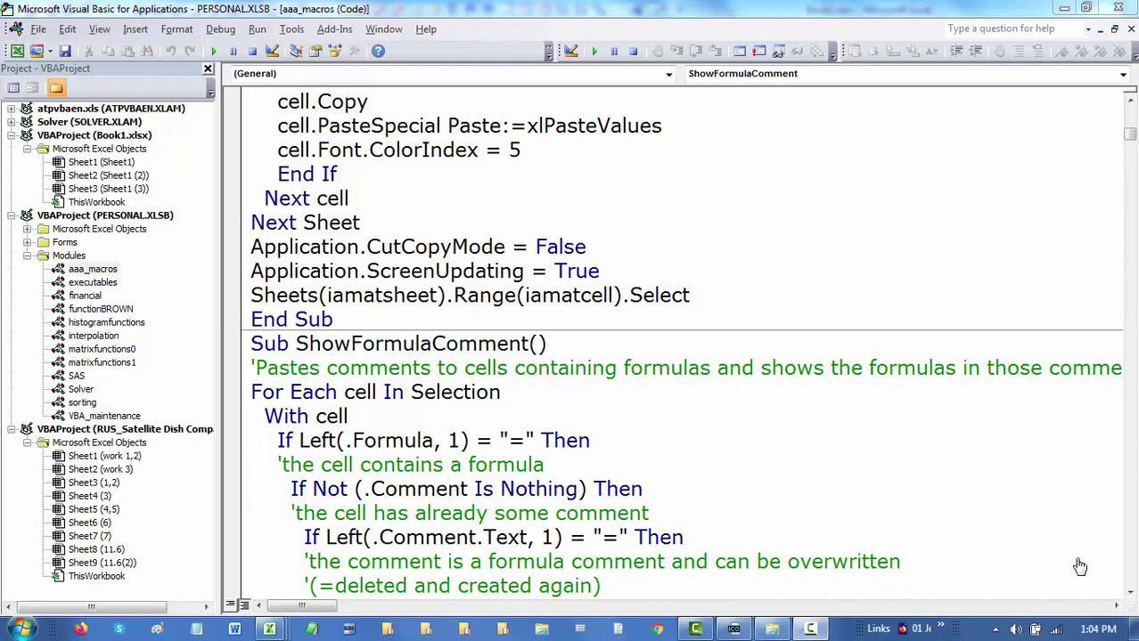
Search the module for 'formulas_as_text' to jump to that macro
left_click(865, 368)
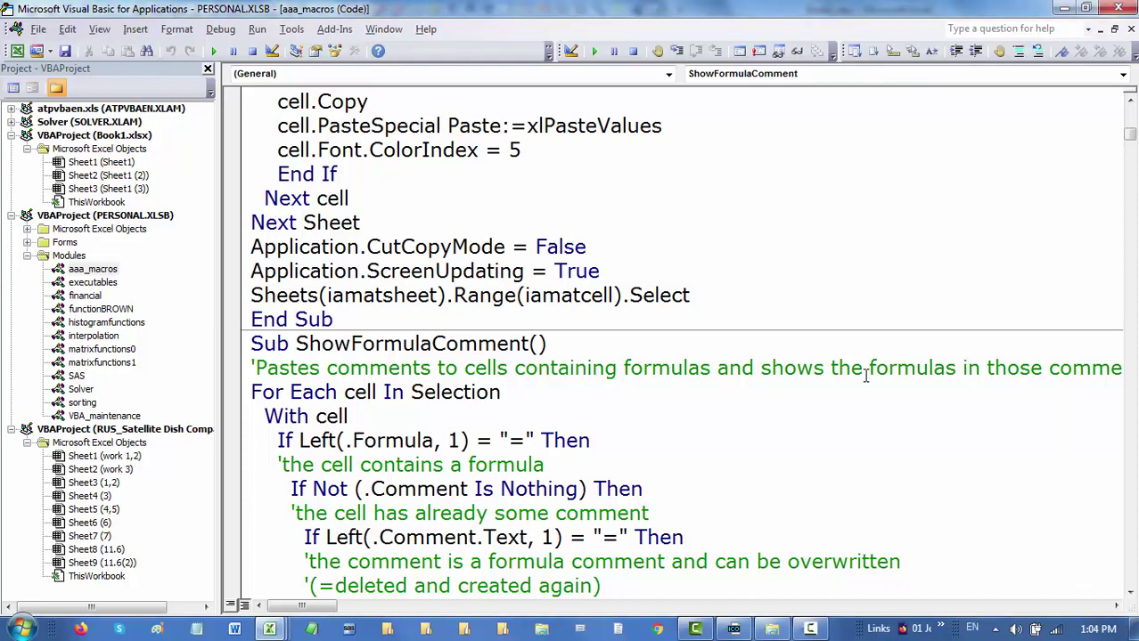
key("ctrl+f")
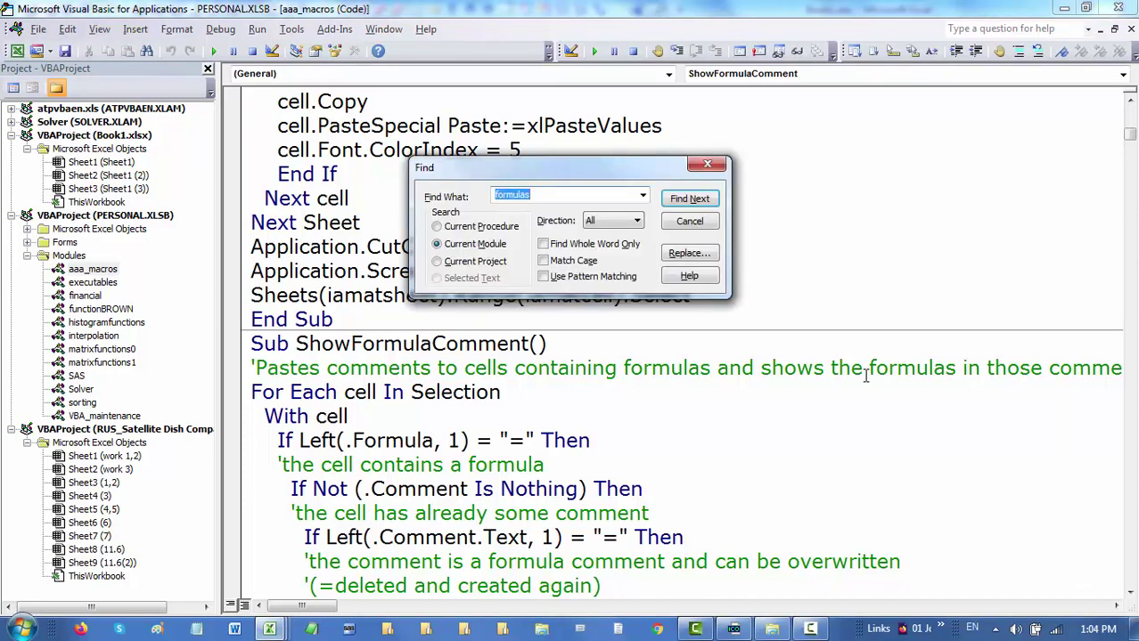
left_click(606, 198)
type("_as_text")
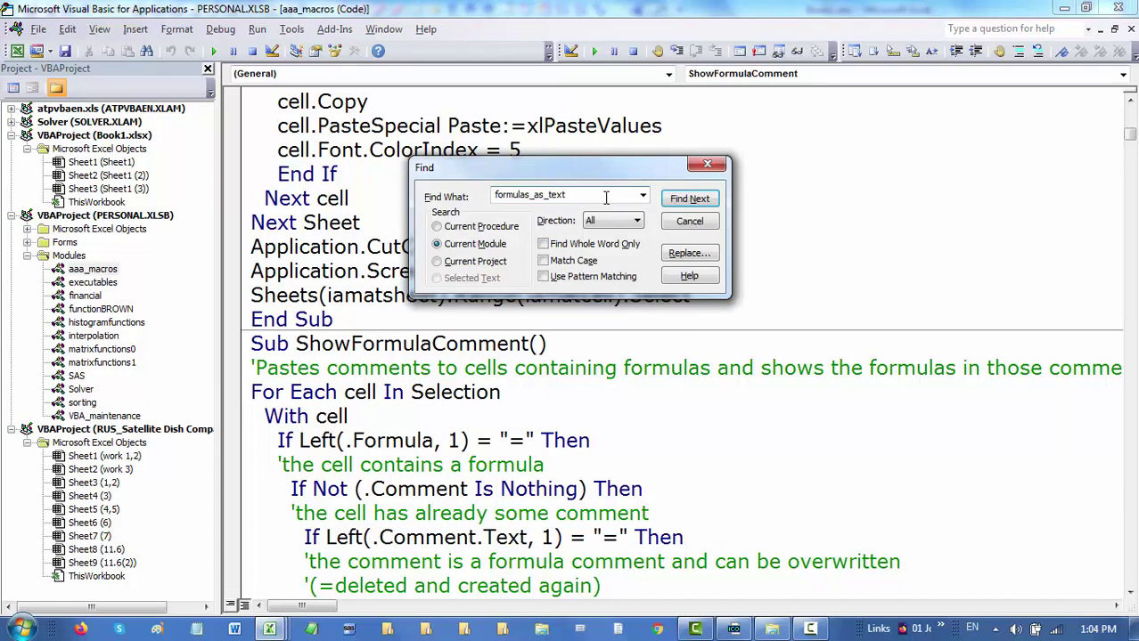
key("Return")
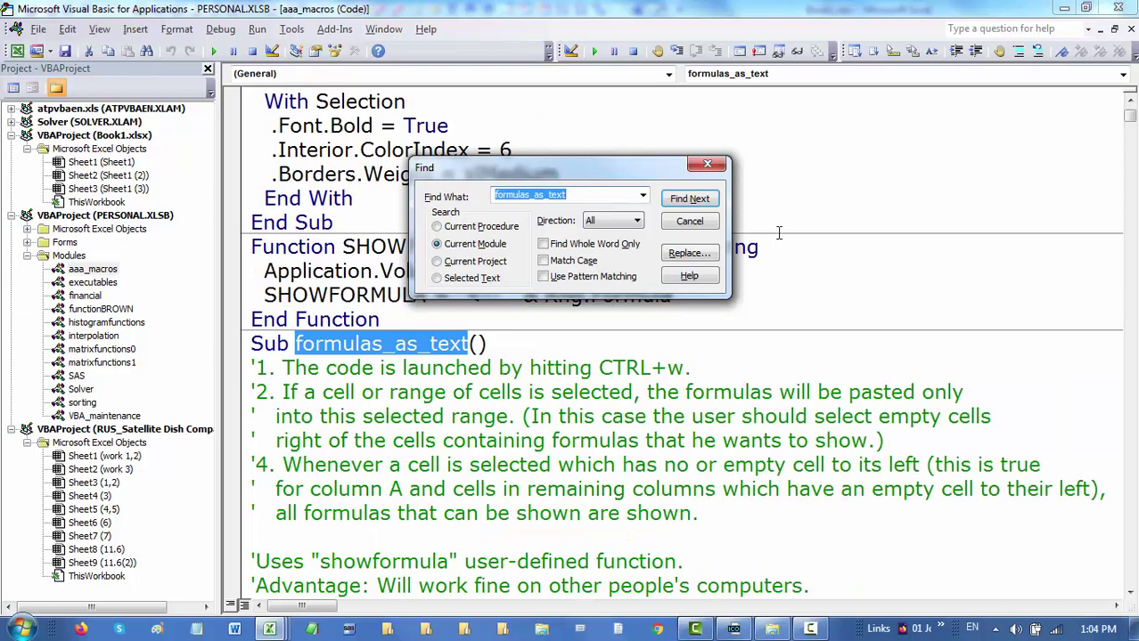
left_click(688, 221)
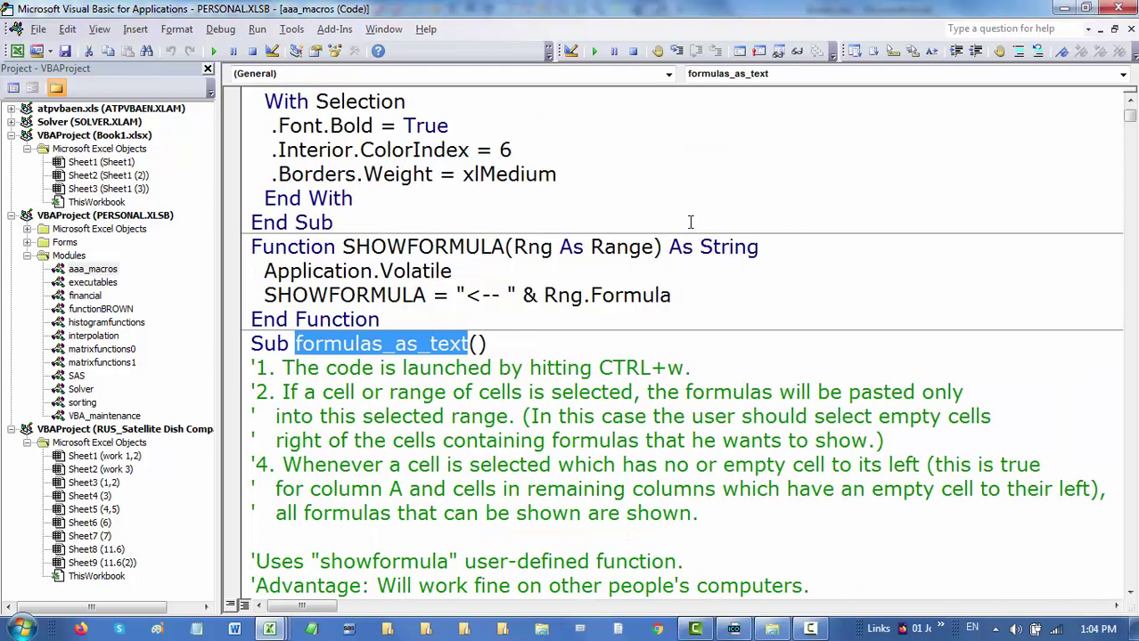
left_click(253, 344)
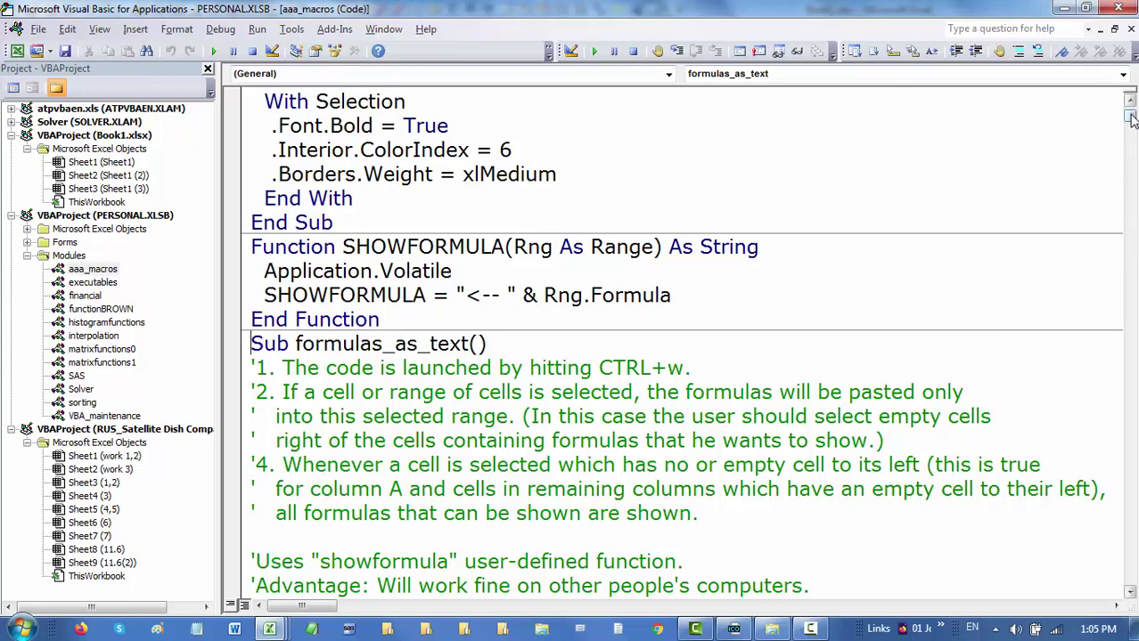
Review the formulas_as_text macro's header comments and code, including its CTRL+w shortcut note
left_click_drag(1129, 116, 1130, 125)
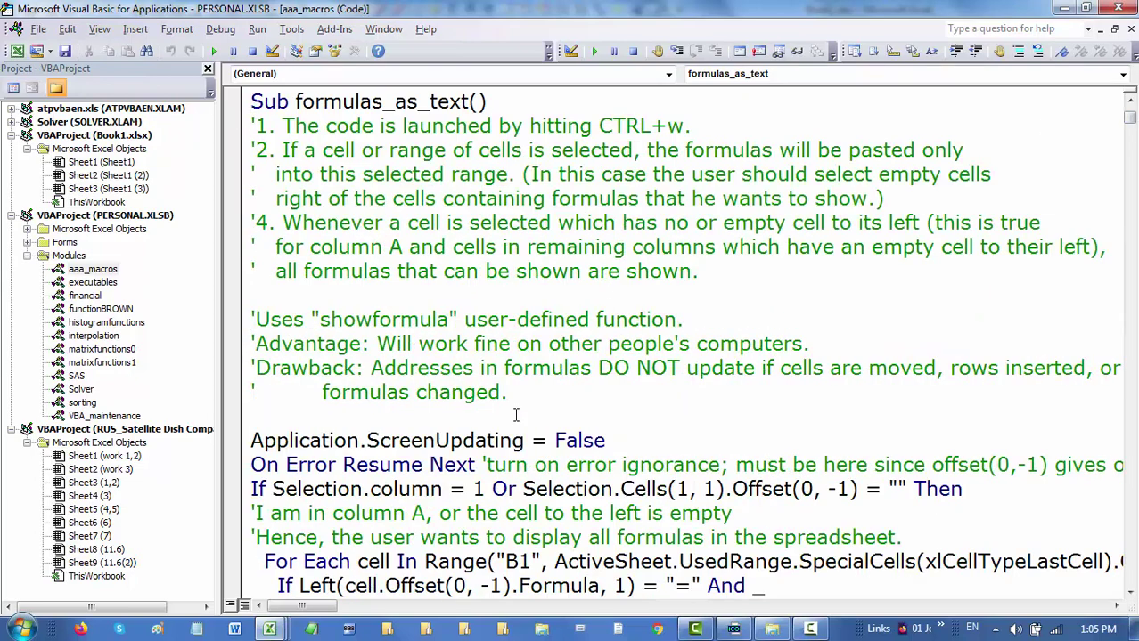
mouse_move(507, 393)
left_mouse_down()
mouse_move(339, 164)
mouse_move(255, 126)
left_mouse_up()
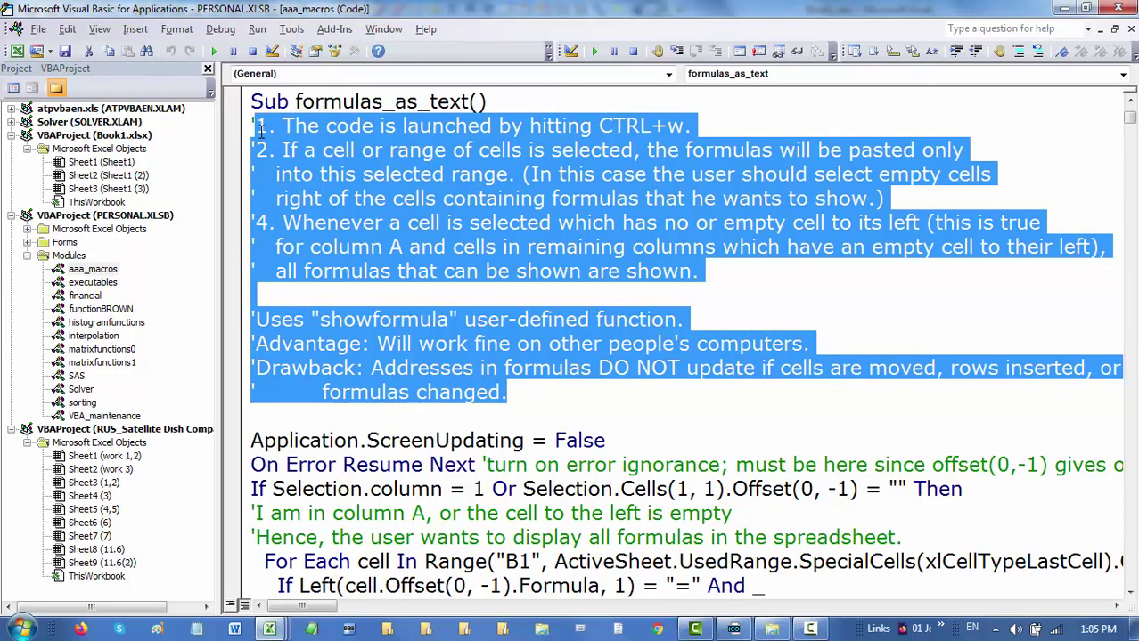
left_click(733, 418)
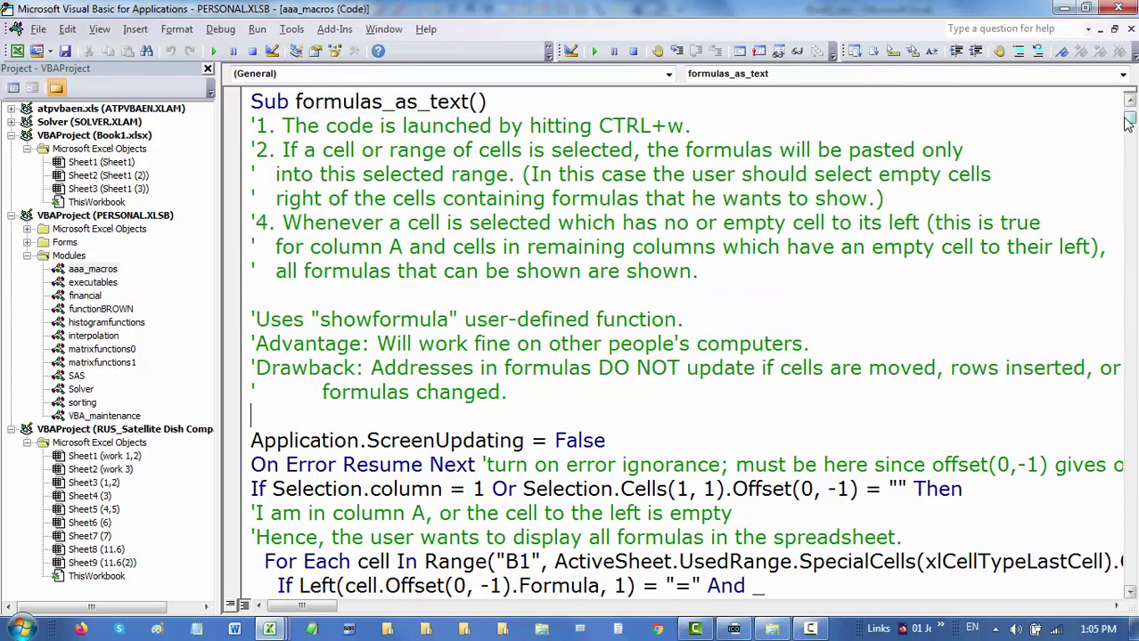
left_click_drag(1129, 115, 1128, 127)
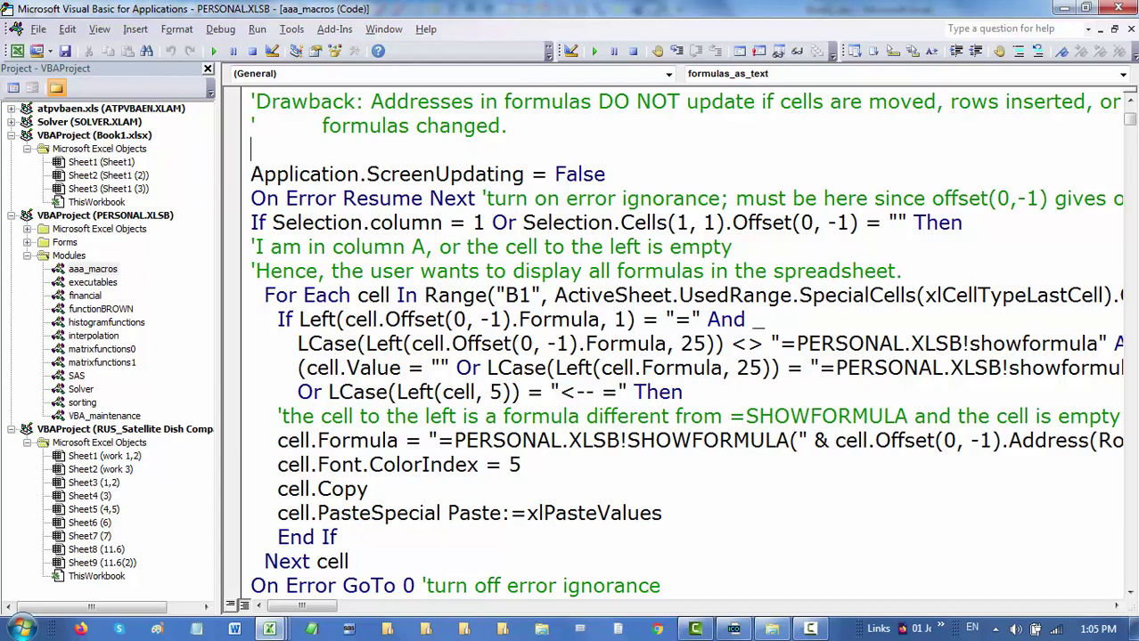
left_click_drag(1132, 123, 1132, 126)
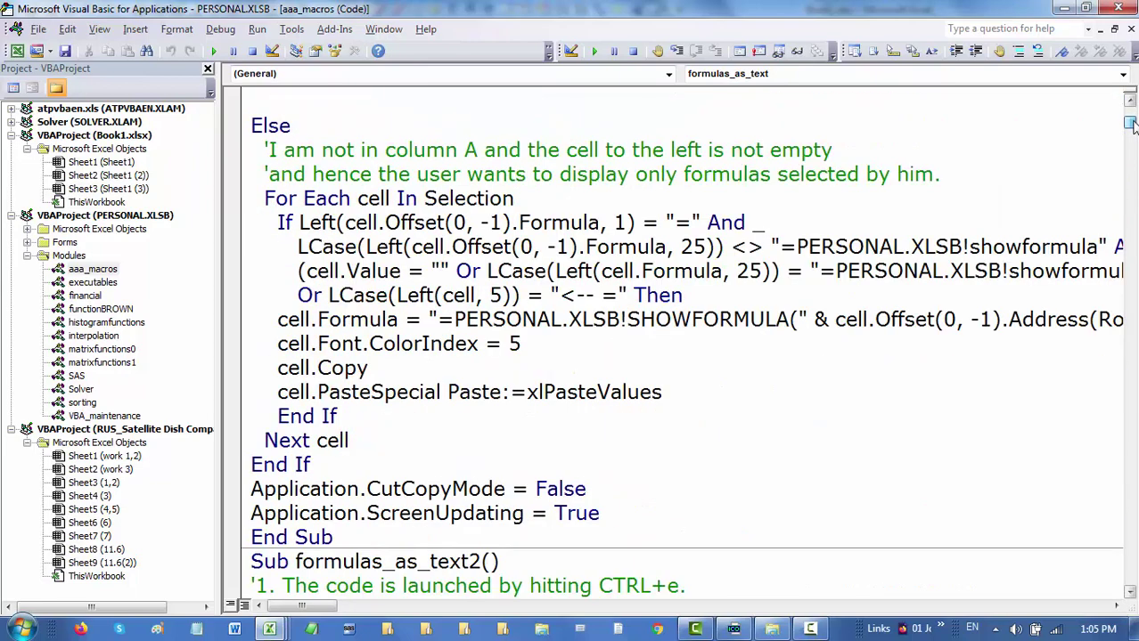
left_click_drag(332, 537, 415, 176)
left_click(713, 447)
scroll(1053, 270, "up", 10)
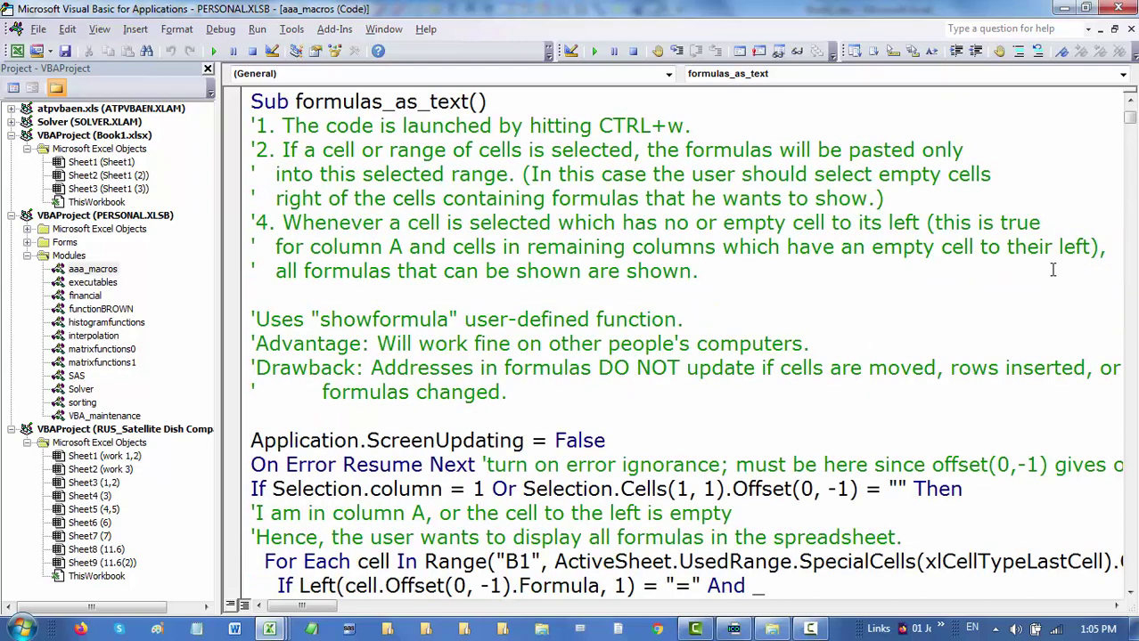
key("ctrl+shift+Home")
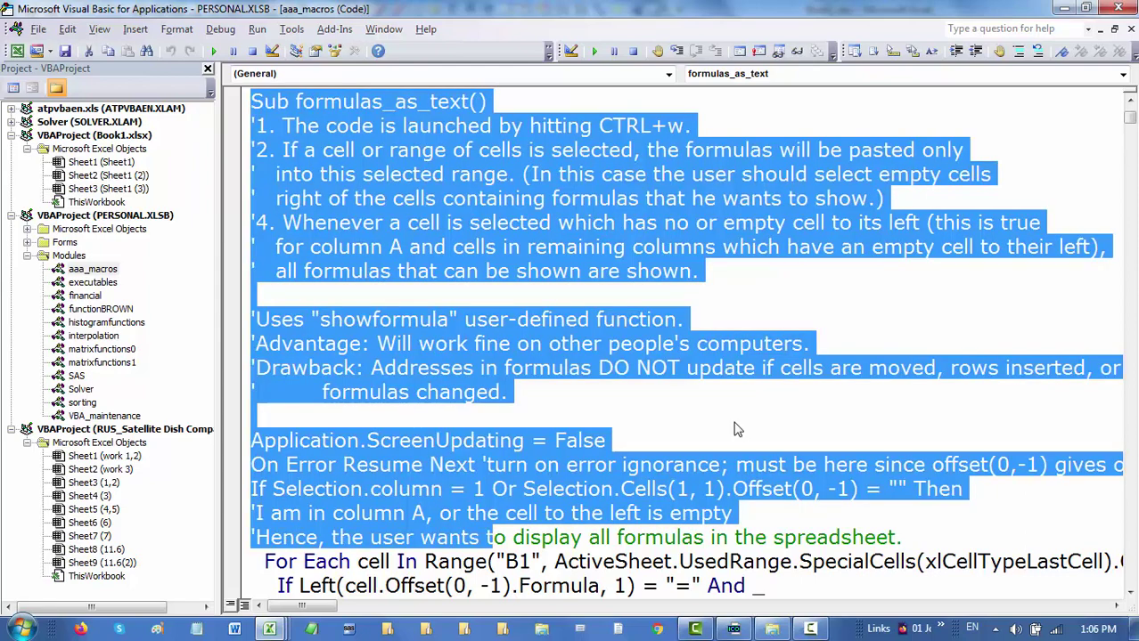
left_click(736, 429)
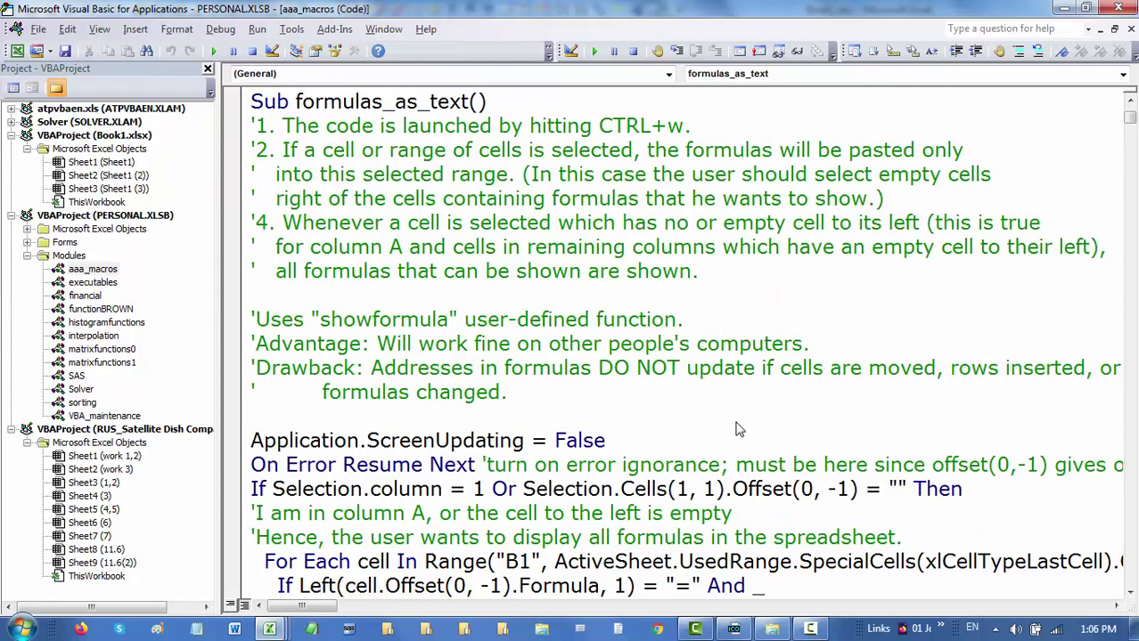
Back in Excel, open Macro Options for PERSONAL.XLSB!formulas_as_text and confirm its Ctrl+w shortcut
key("alt+F11")
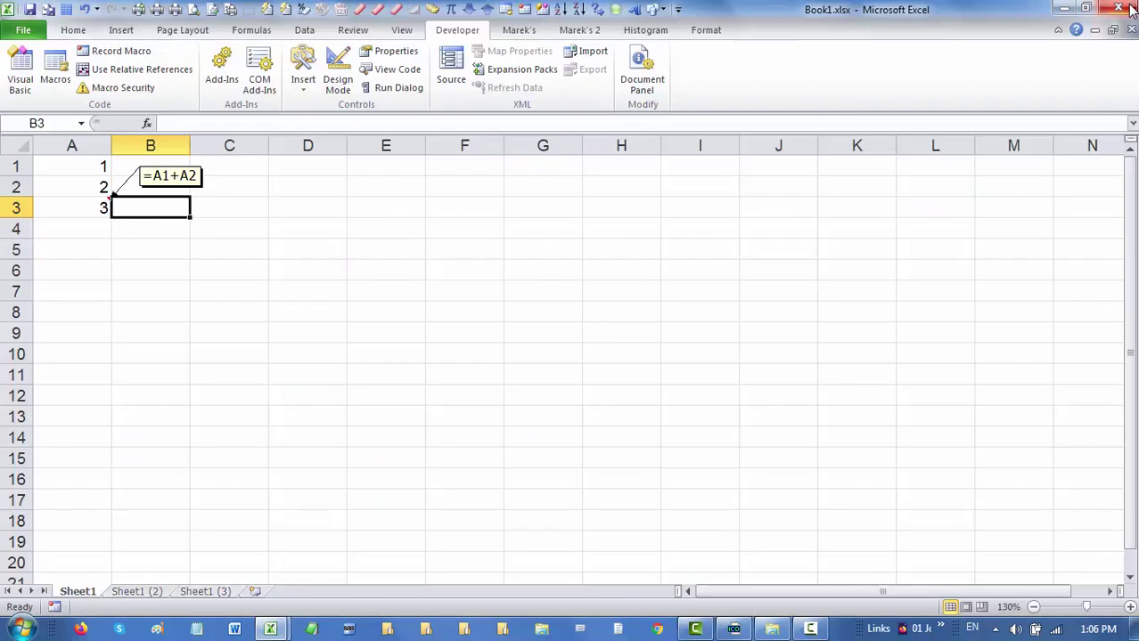
left_click(57, 71)
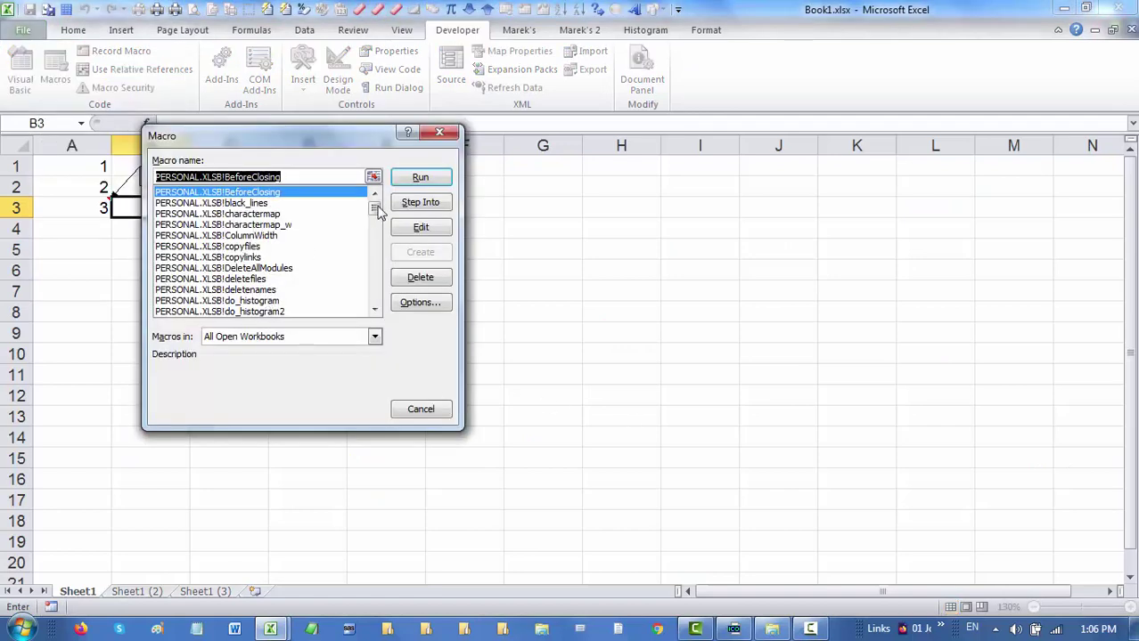
left_click_drag(376, 216, 376, 225)
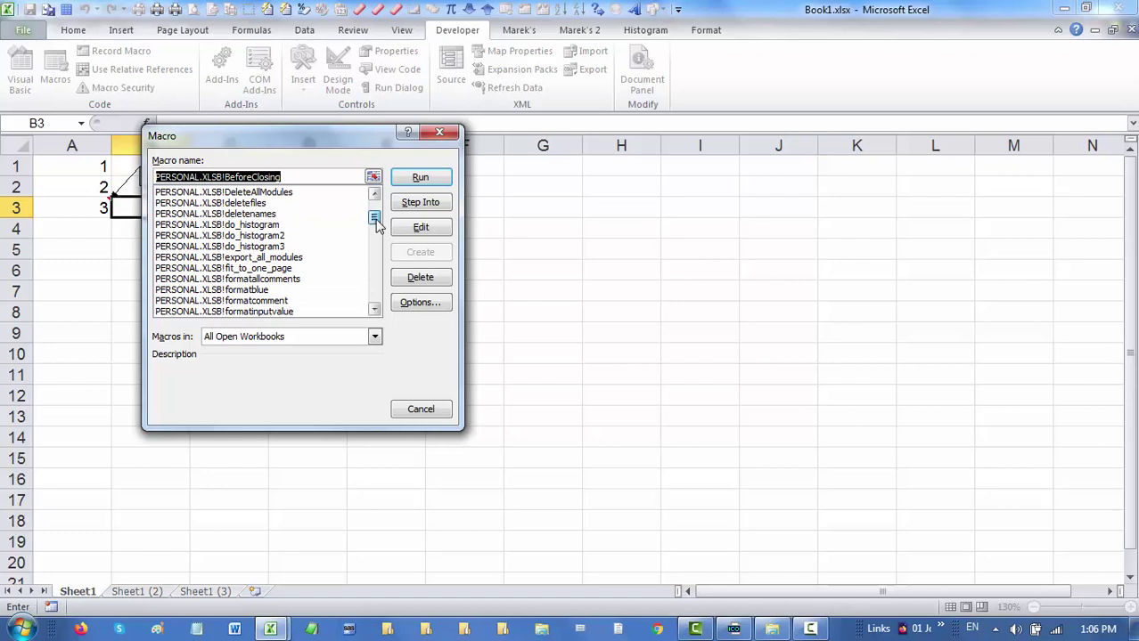
left_click(253, 290)
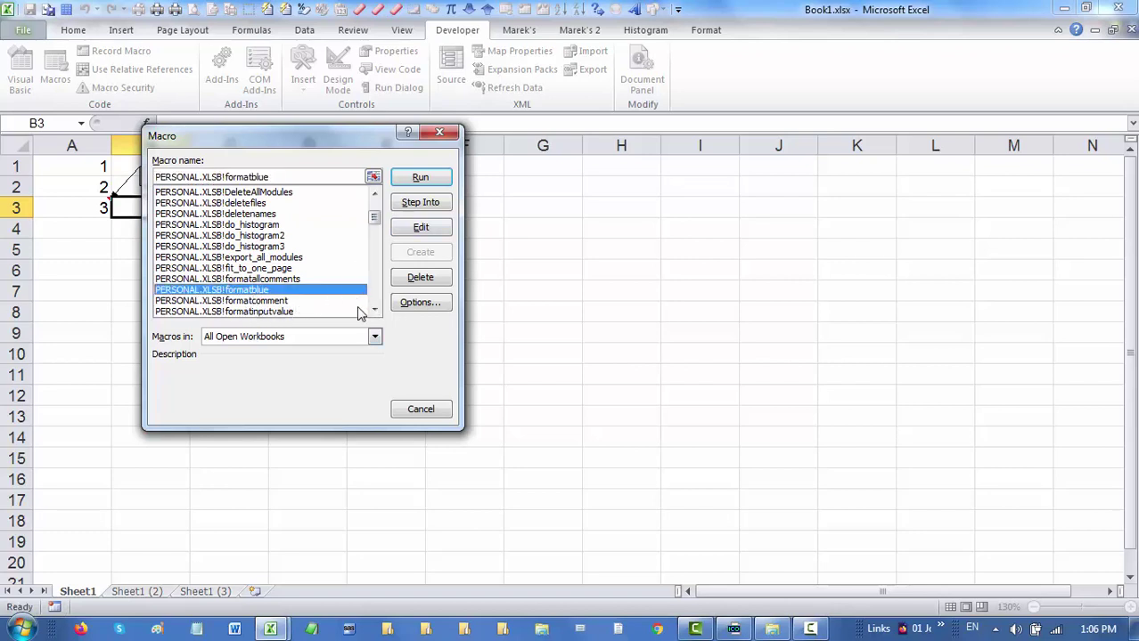
left_click_drag(376, 219, 379, 227)
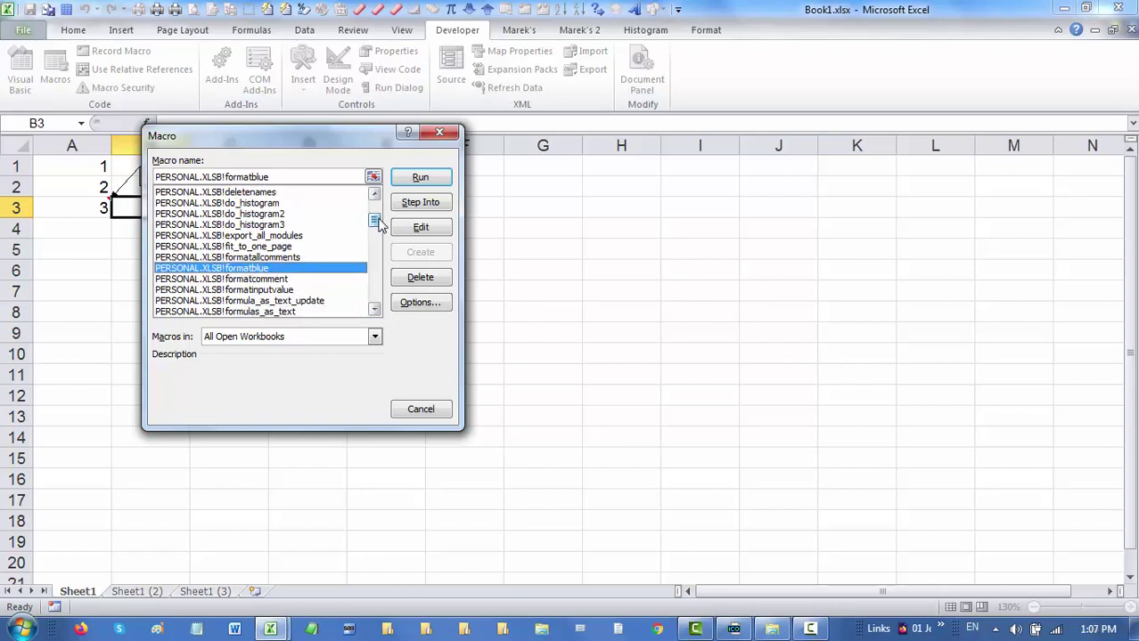
left_click(279, 313)
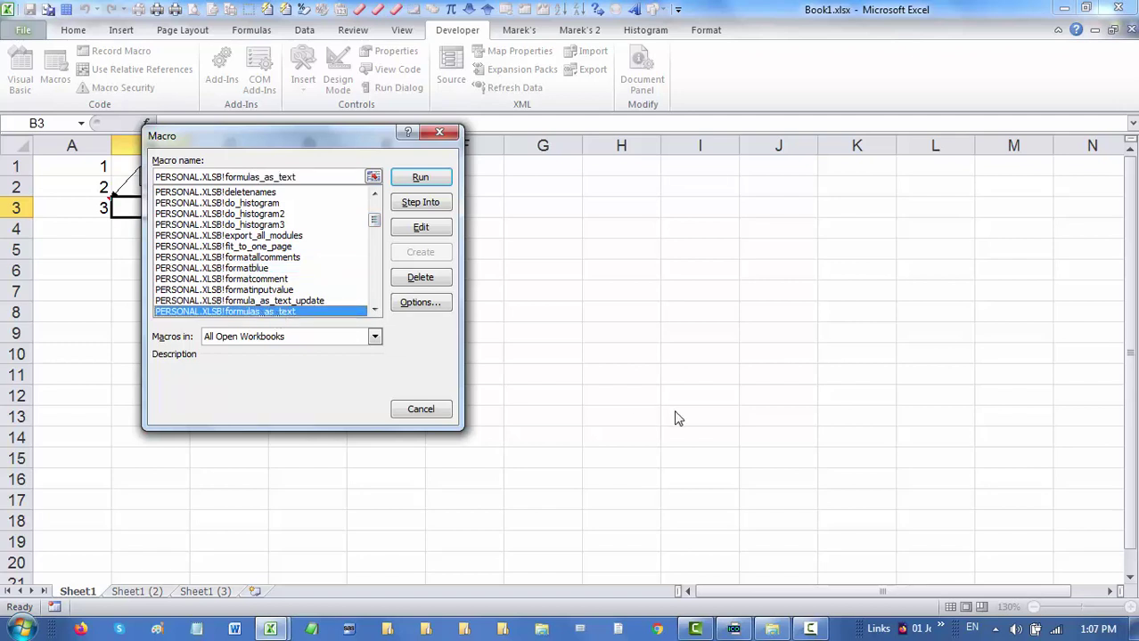
left_click(374, 309)
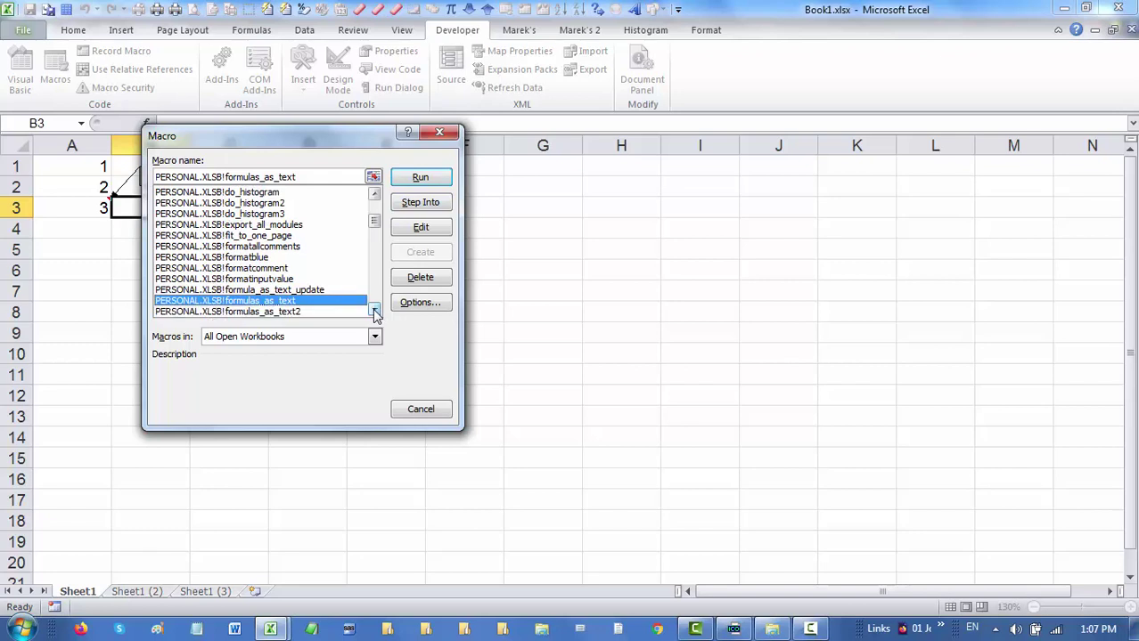
left_click(374, 309)
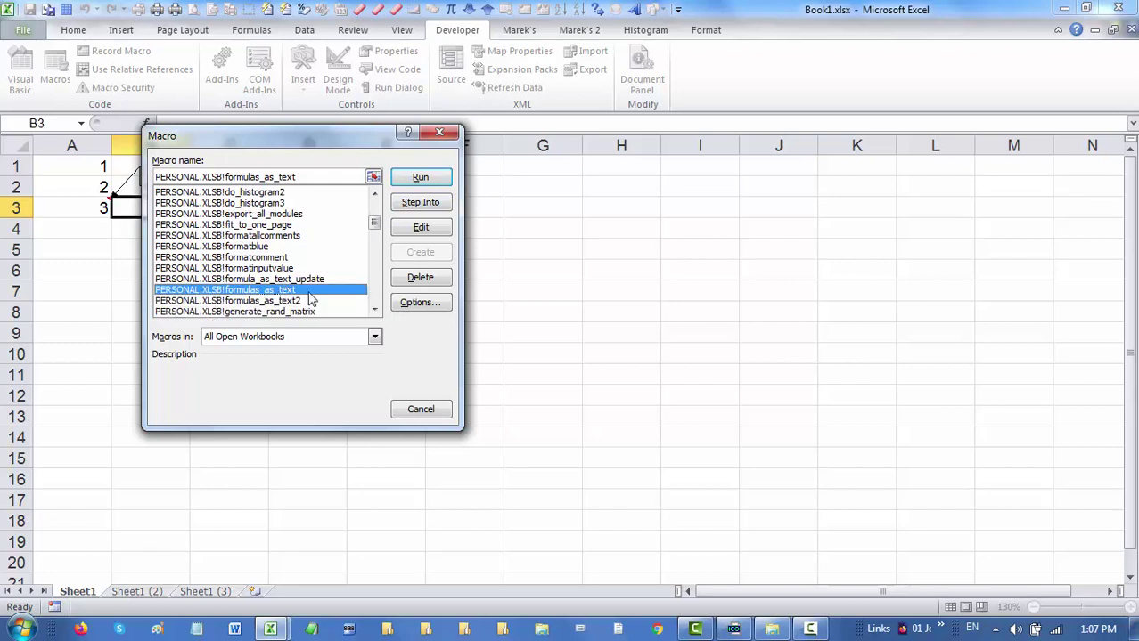
left_click(419, 303)
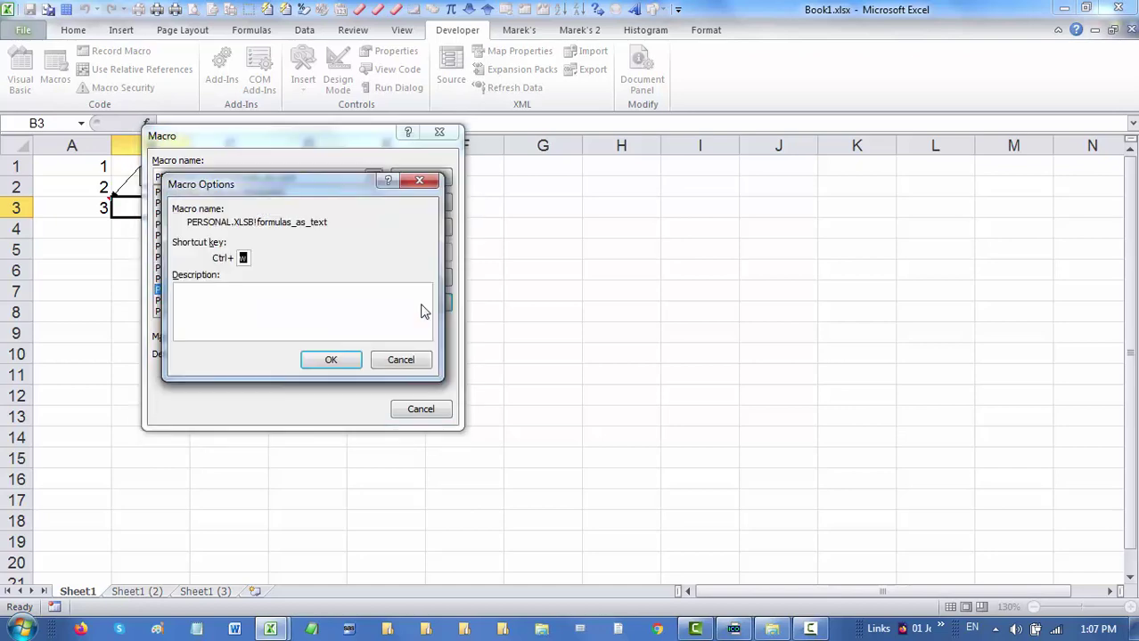